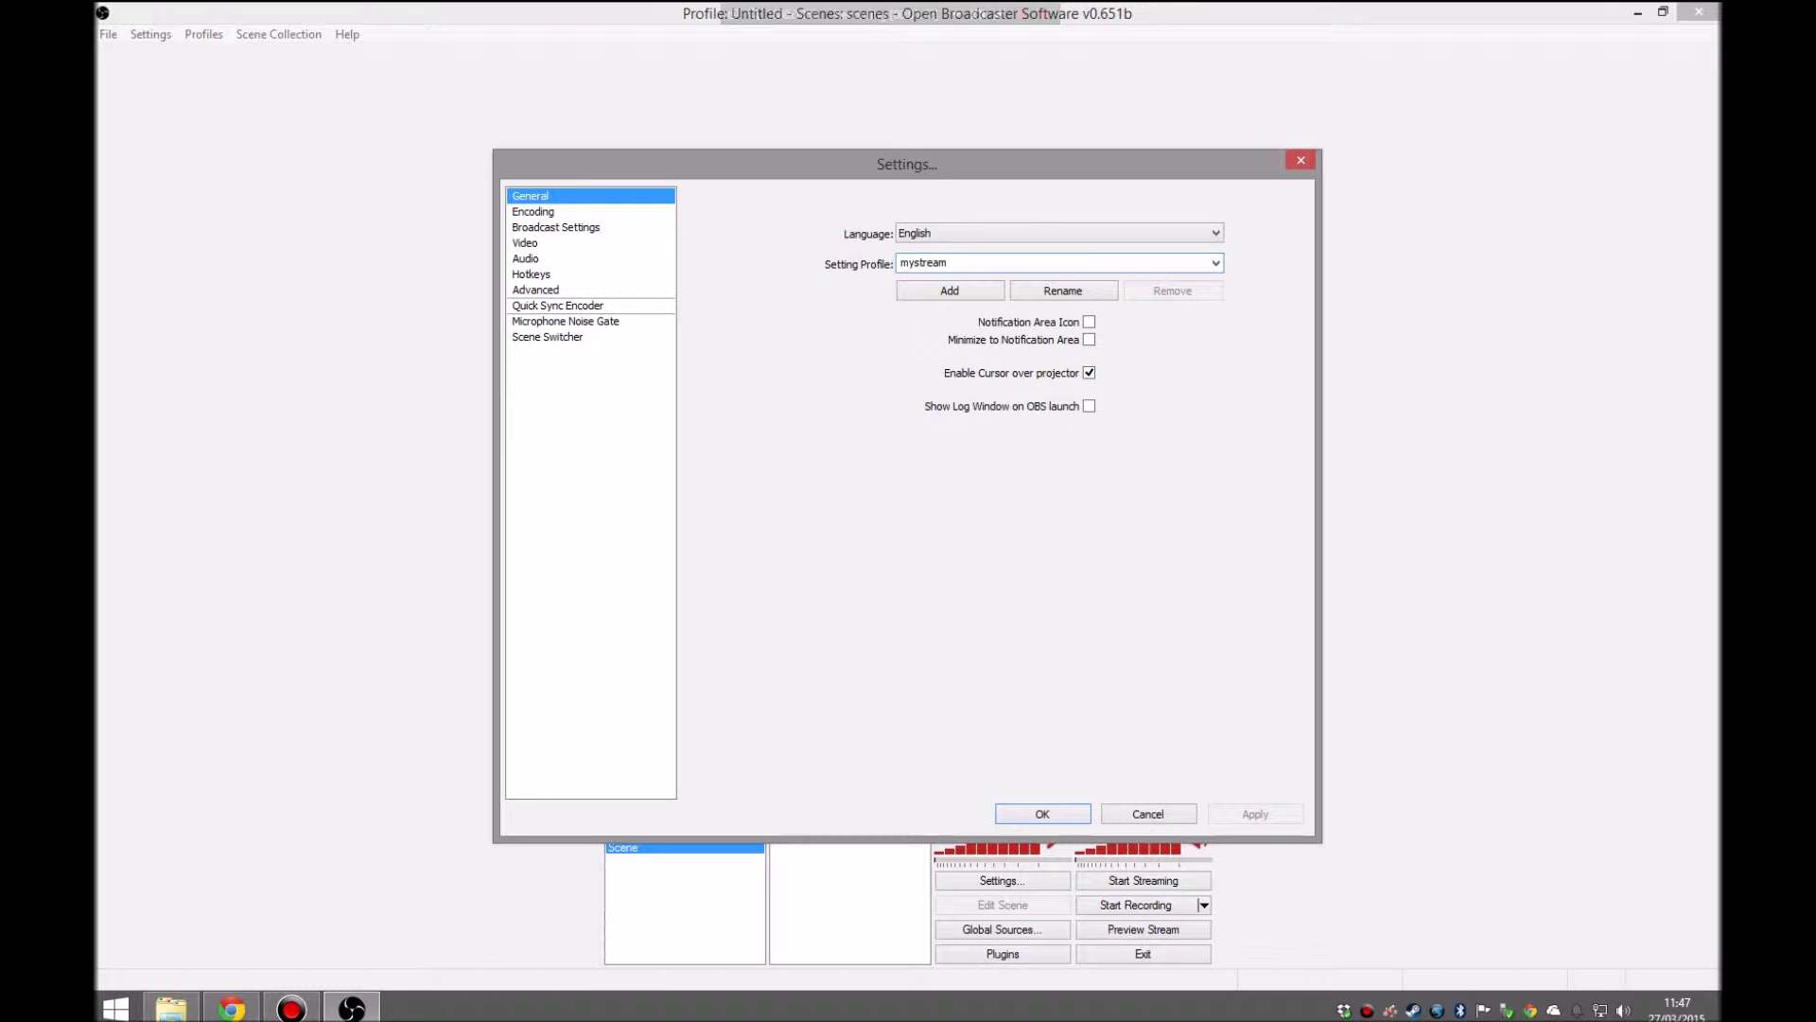
Add the settings profile mystream and apply a maximum video encoding bitrate of 3300 kb/s.
left_click(950, 292)
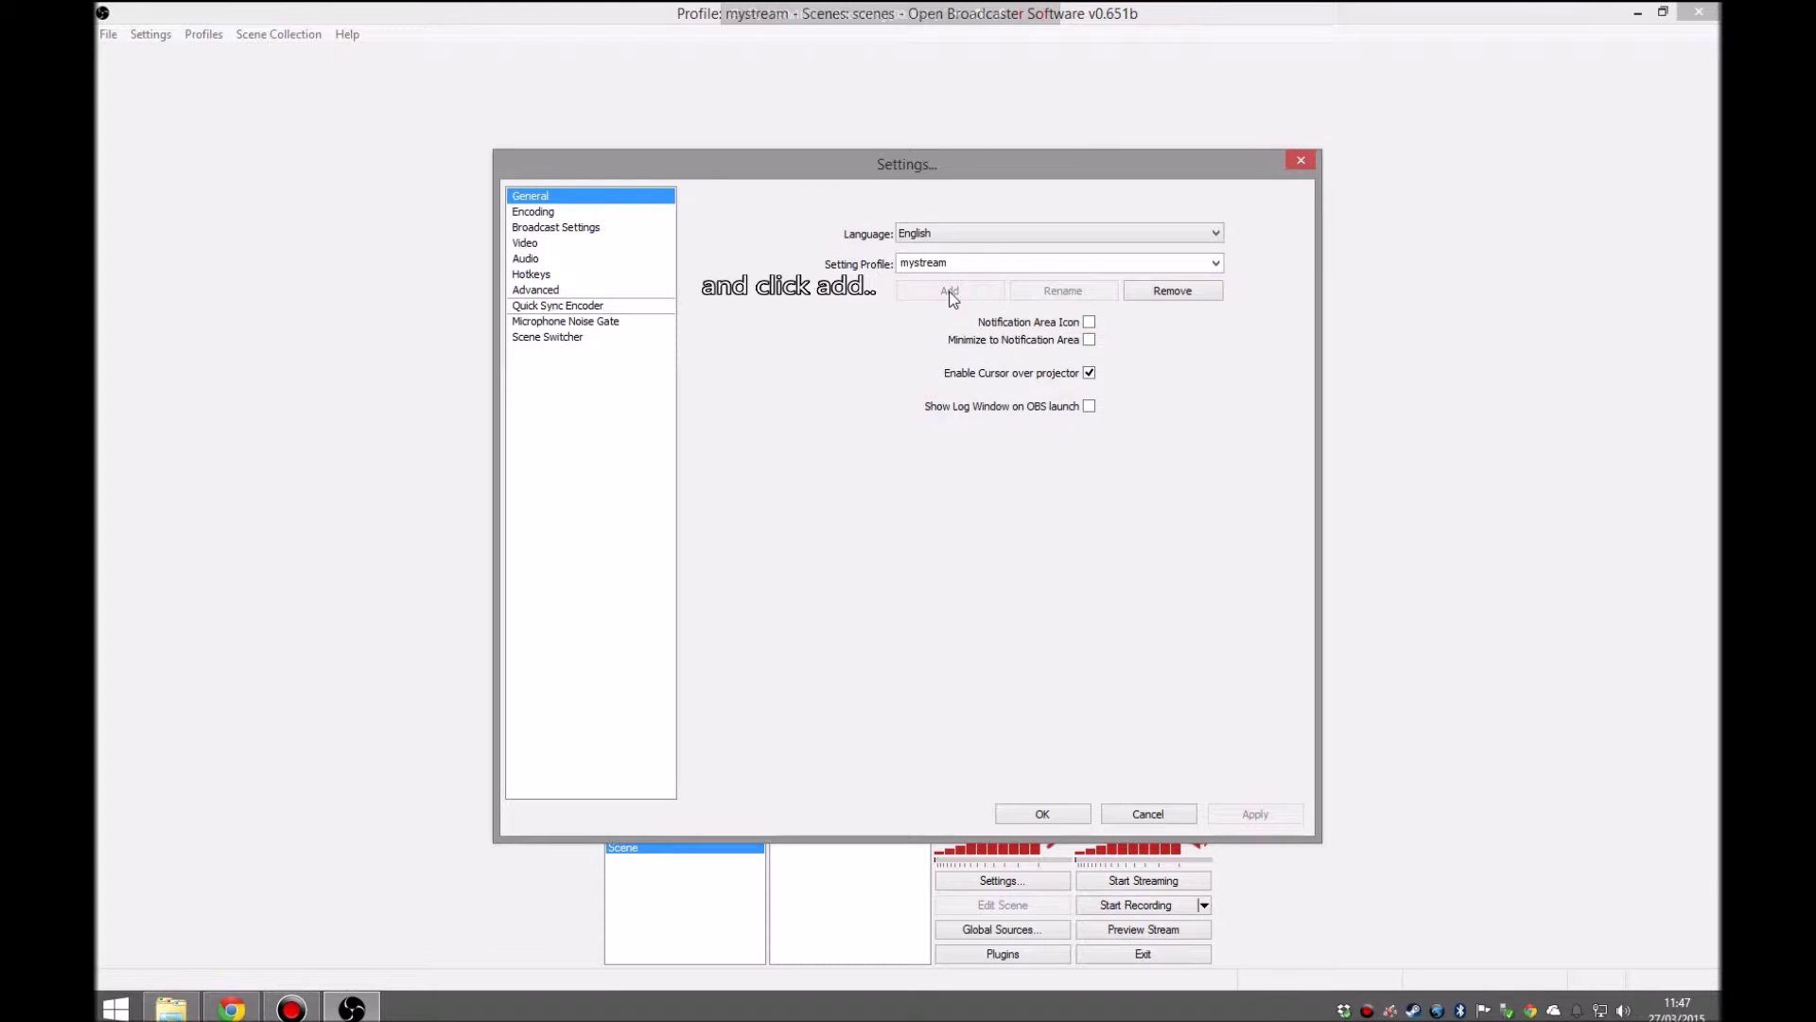
left_click(567, 212)
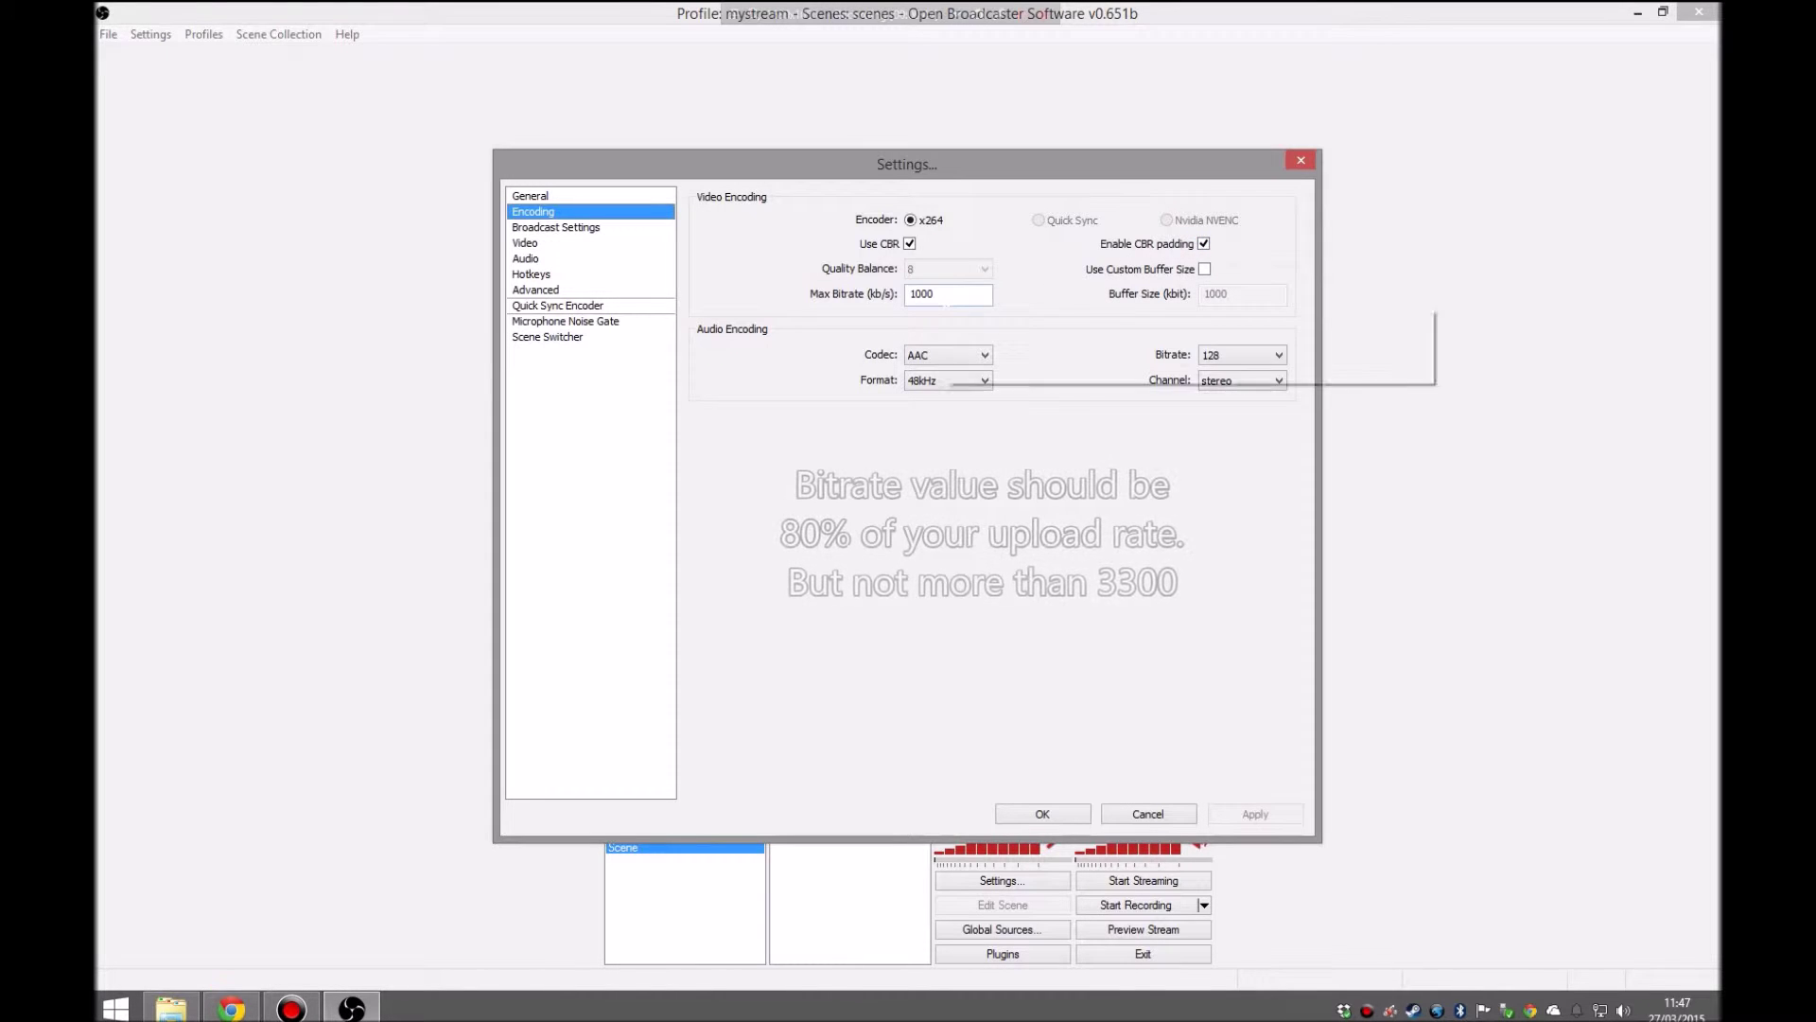
double_click(936, 294)
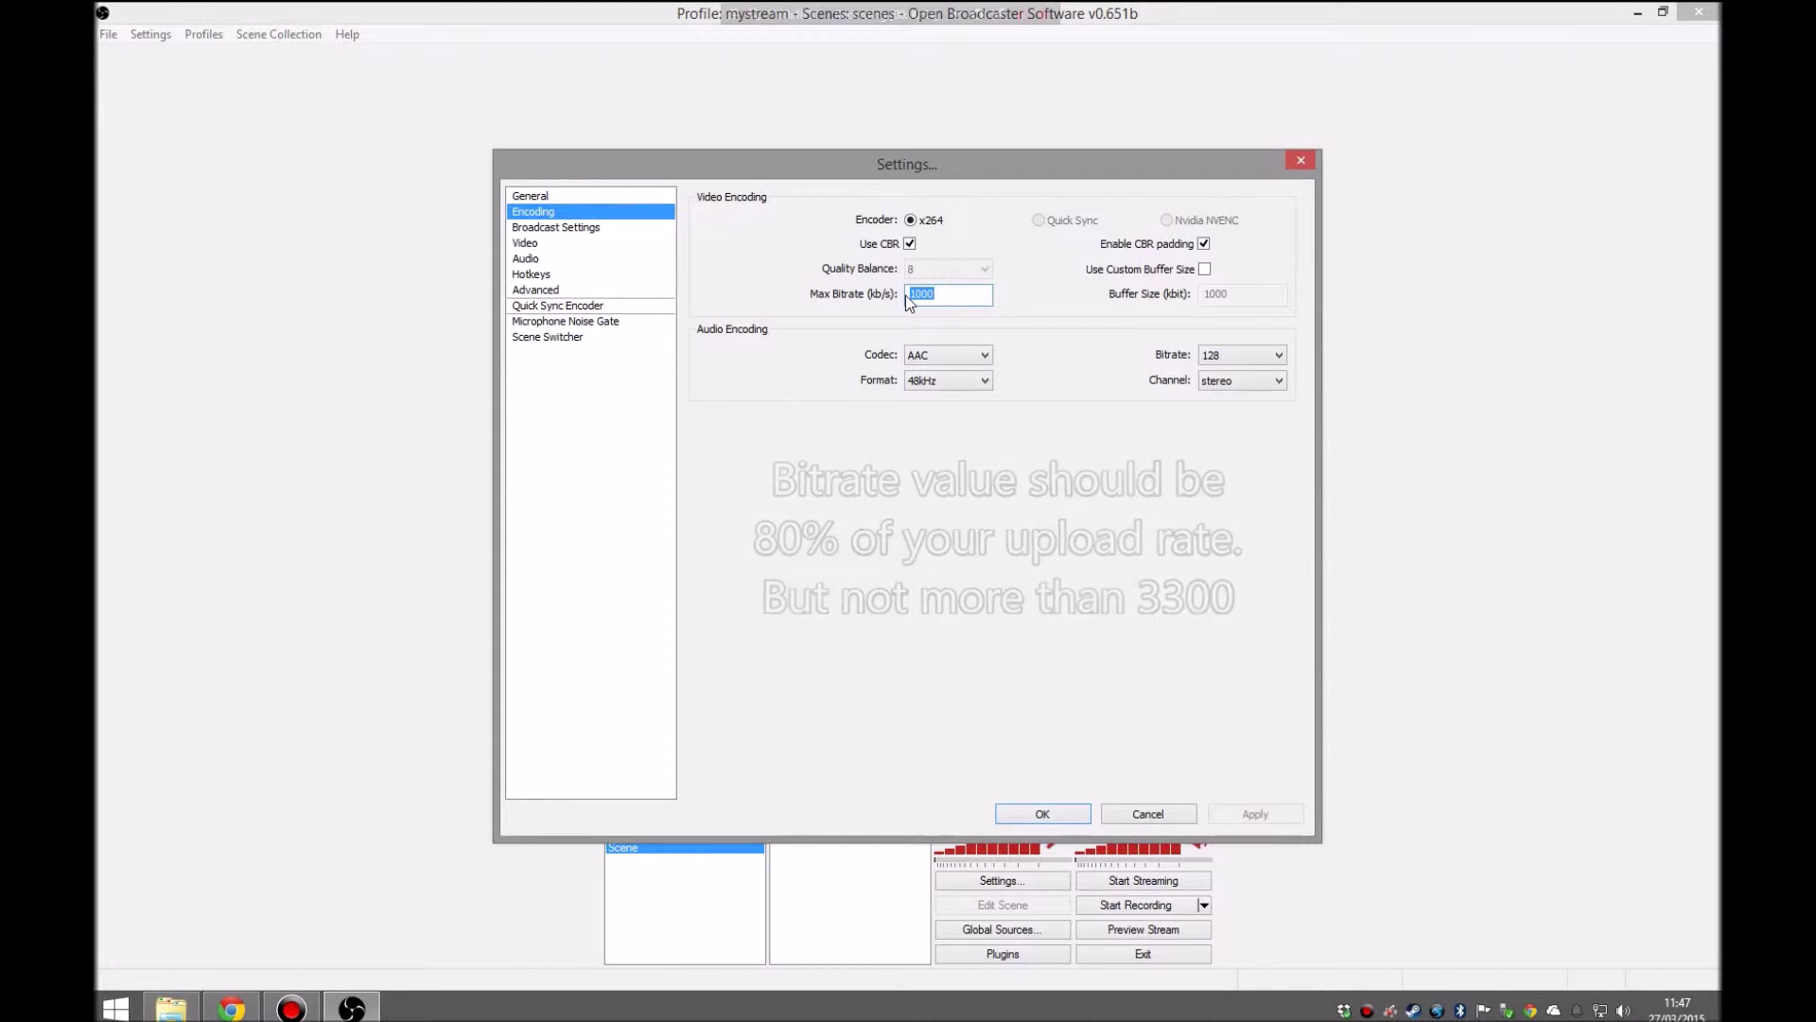
type("3300")
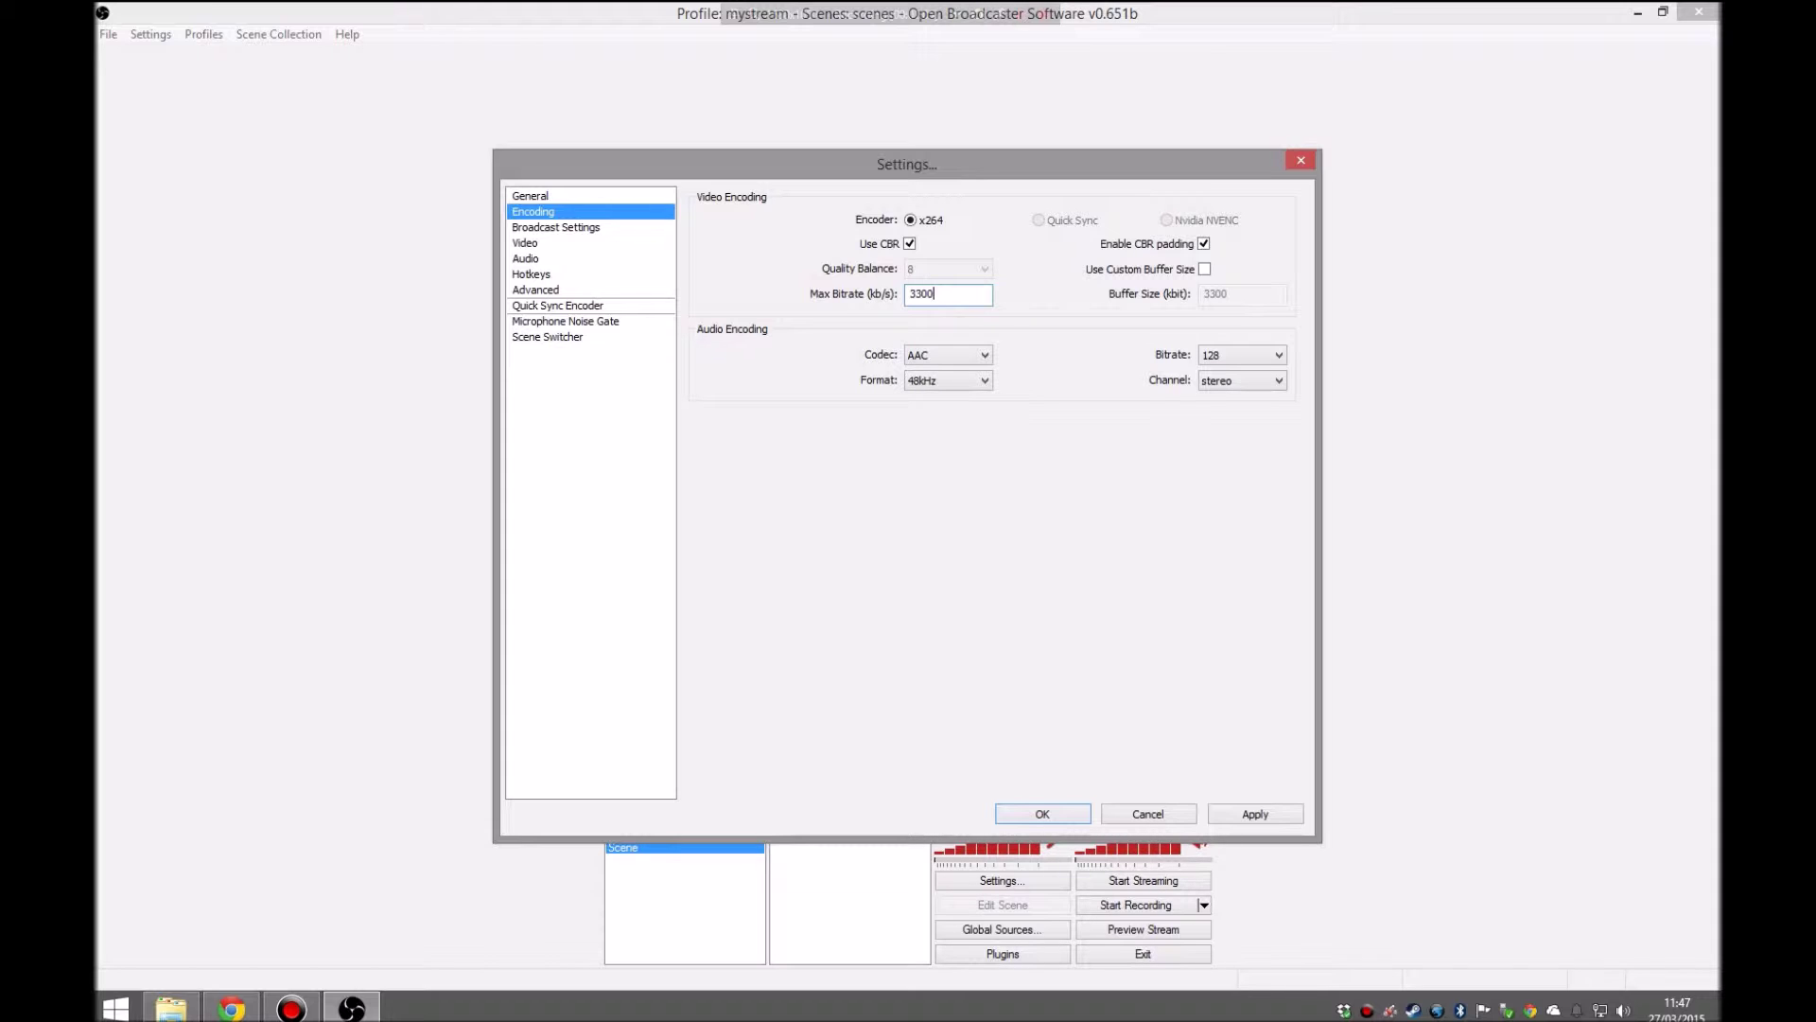
left_click(1251, 812)
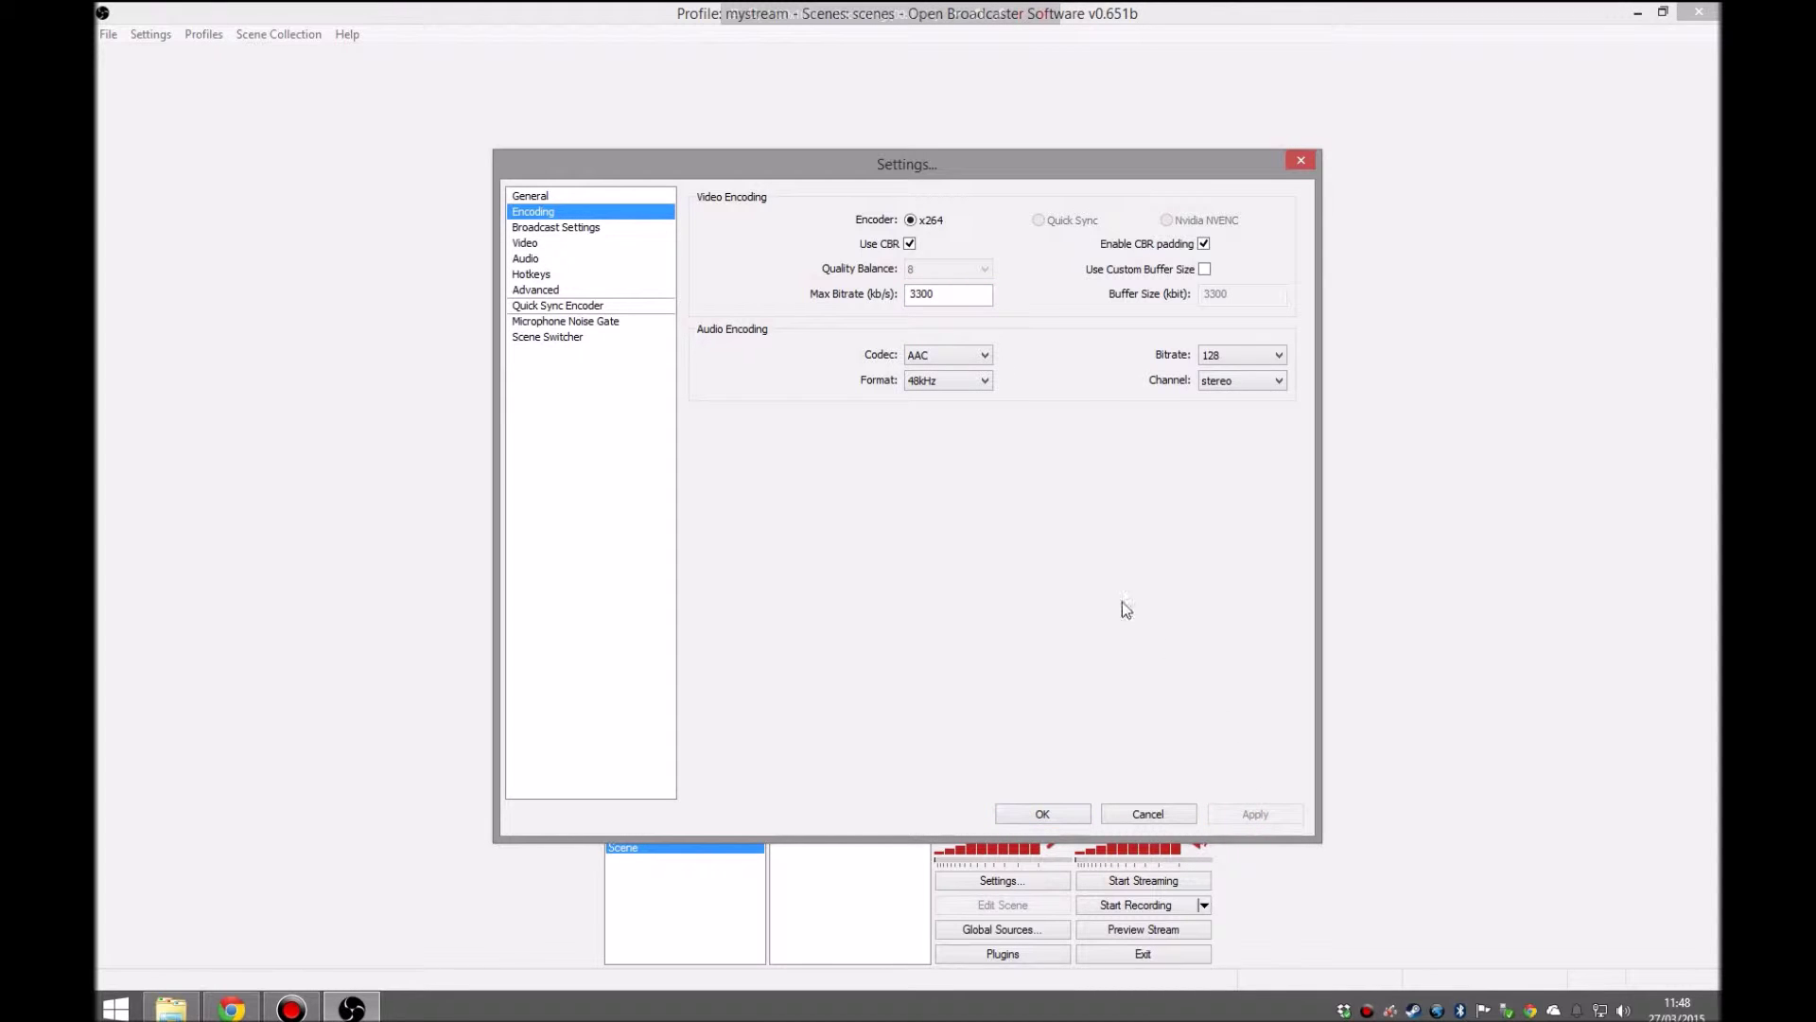
Configure the broadcast for Live Stream mode with Twitch as the streaming service and EU: London, UK as the server.
left_click(580, 227)
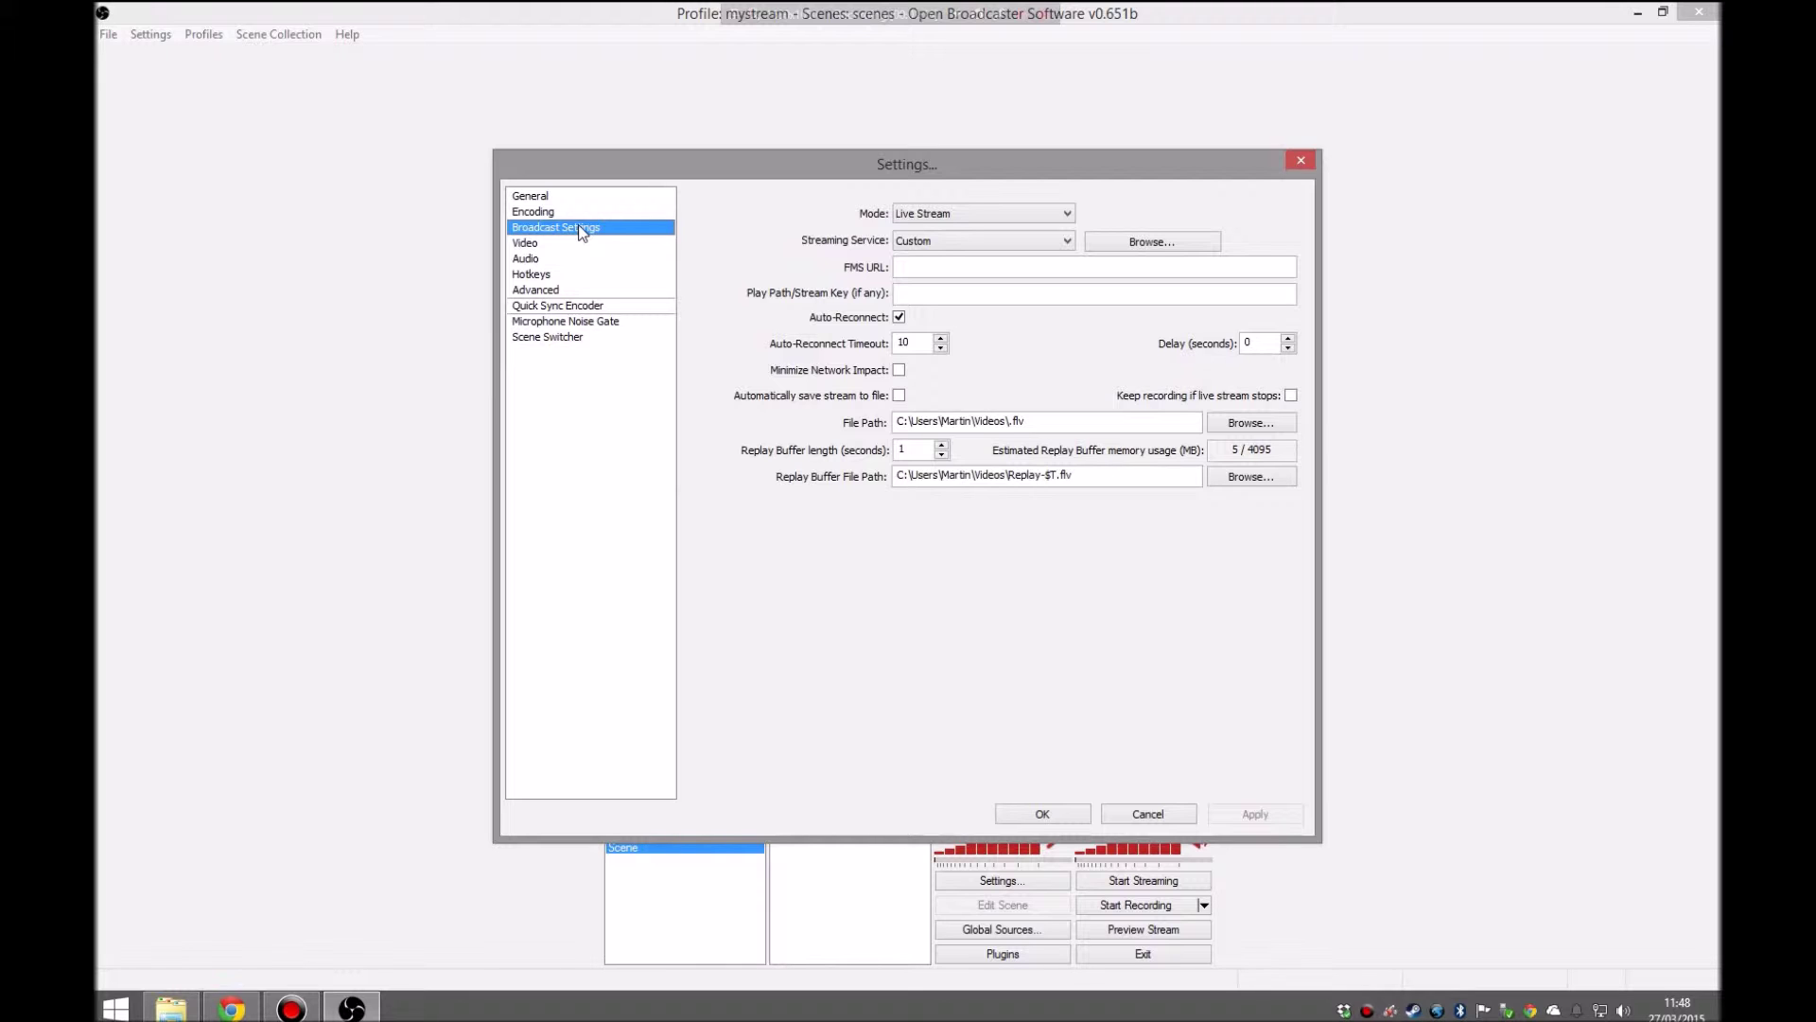
left_click(915, 218)
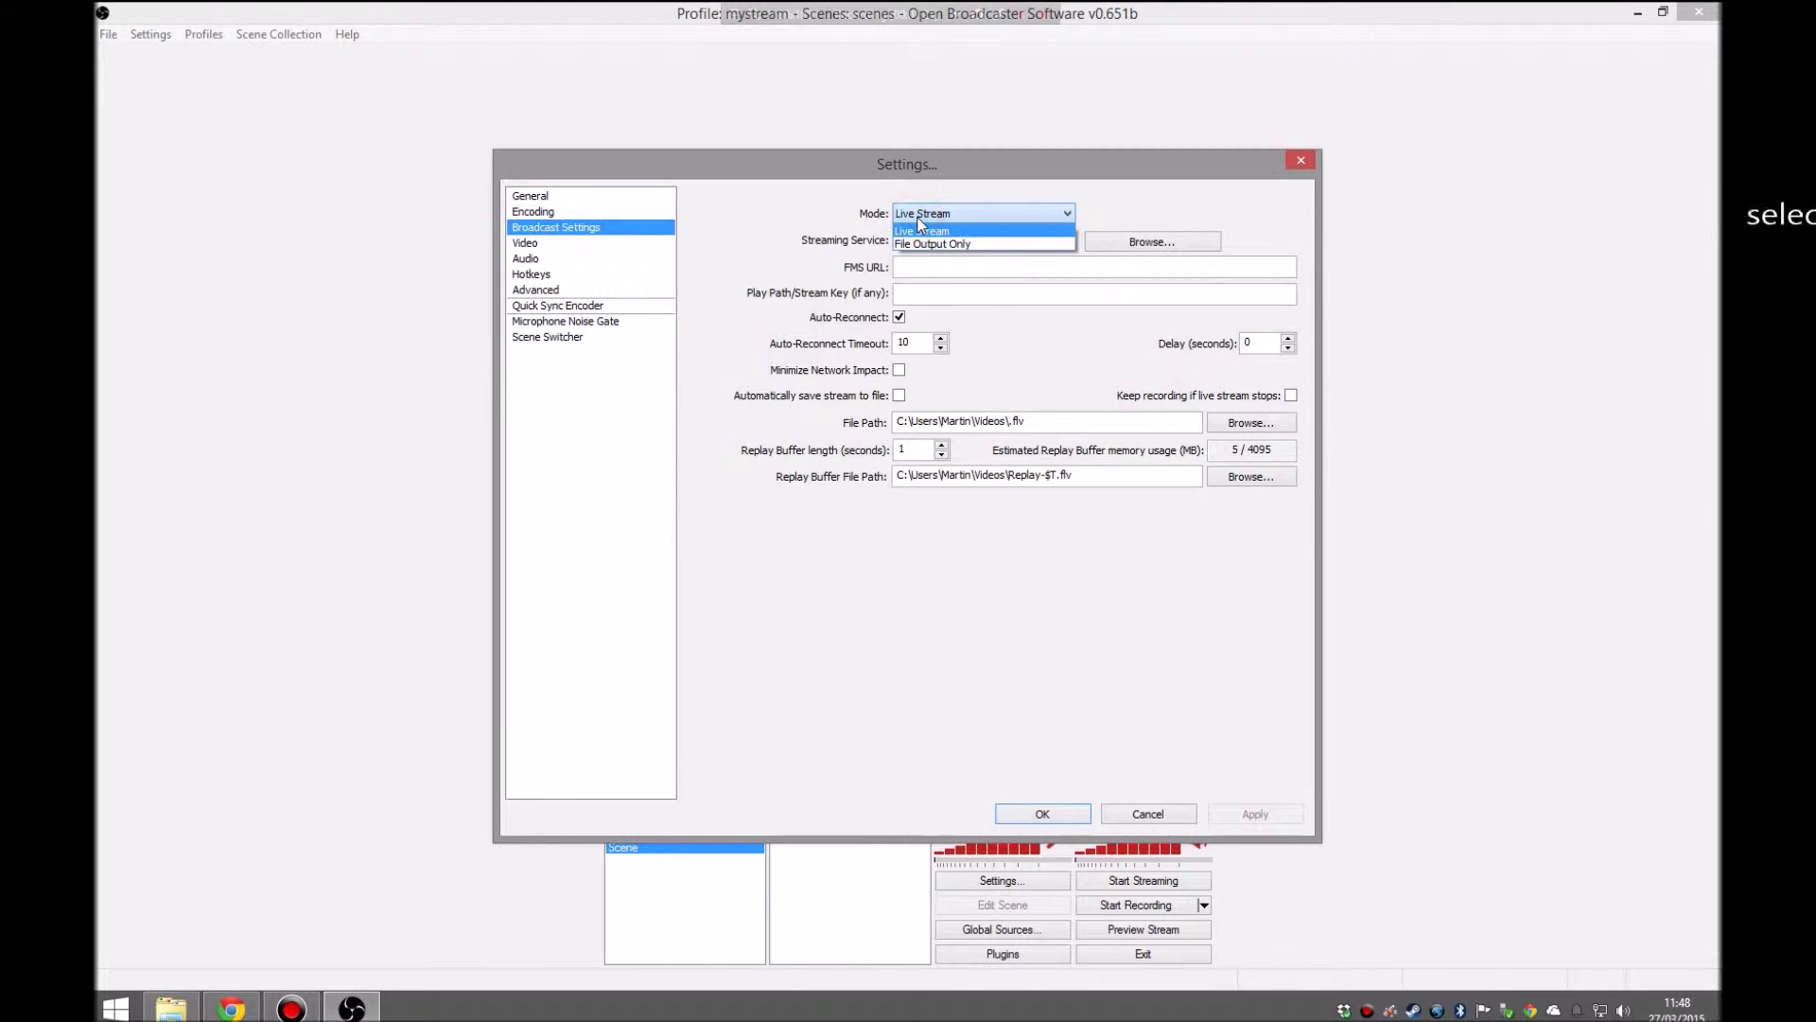
left_click(914, 231)
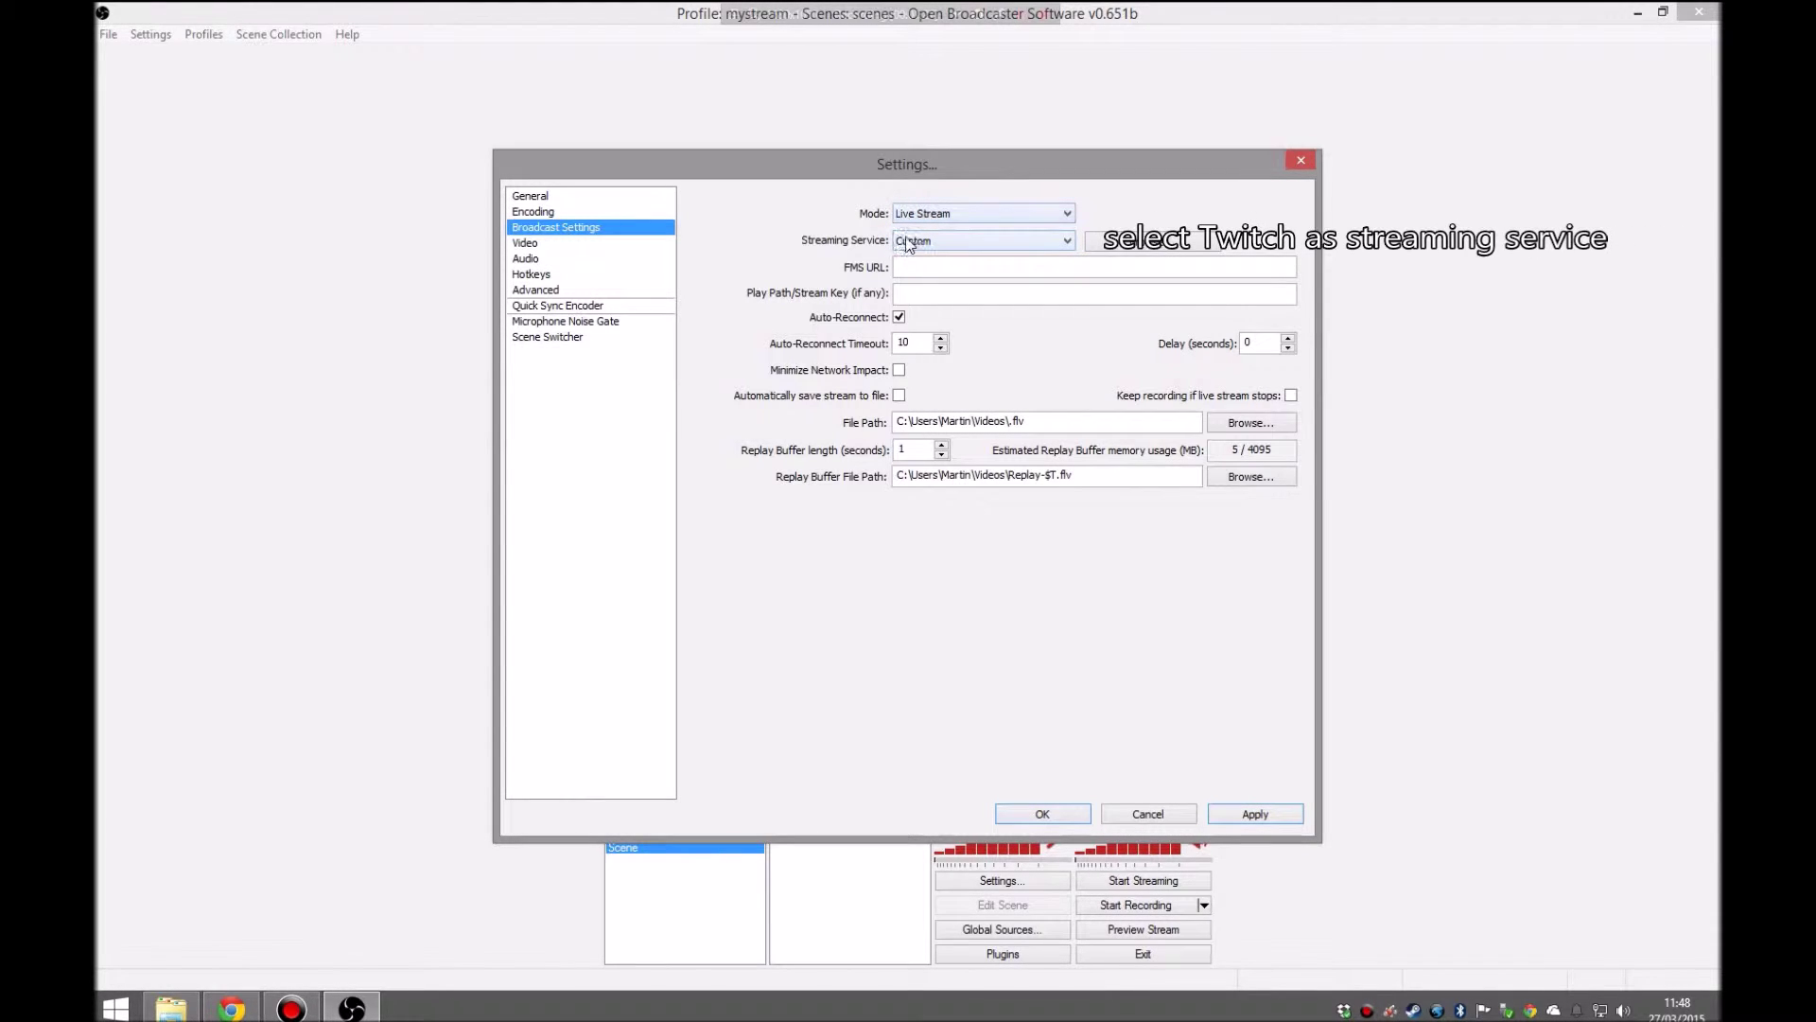
left_click(907, 242)
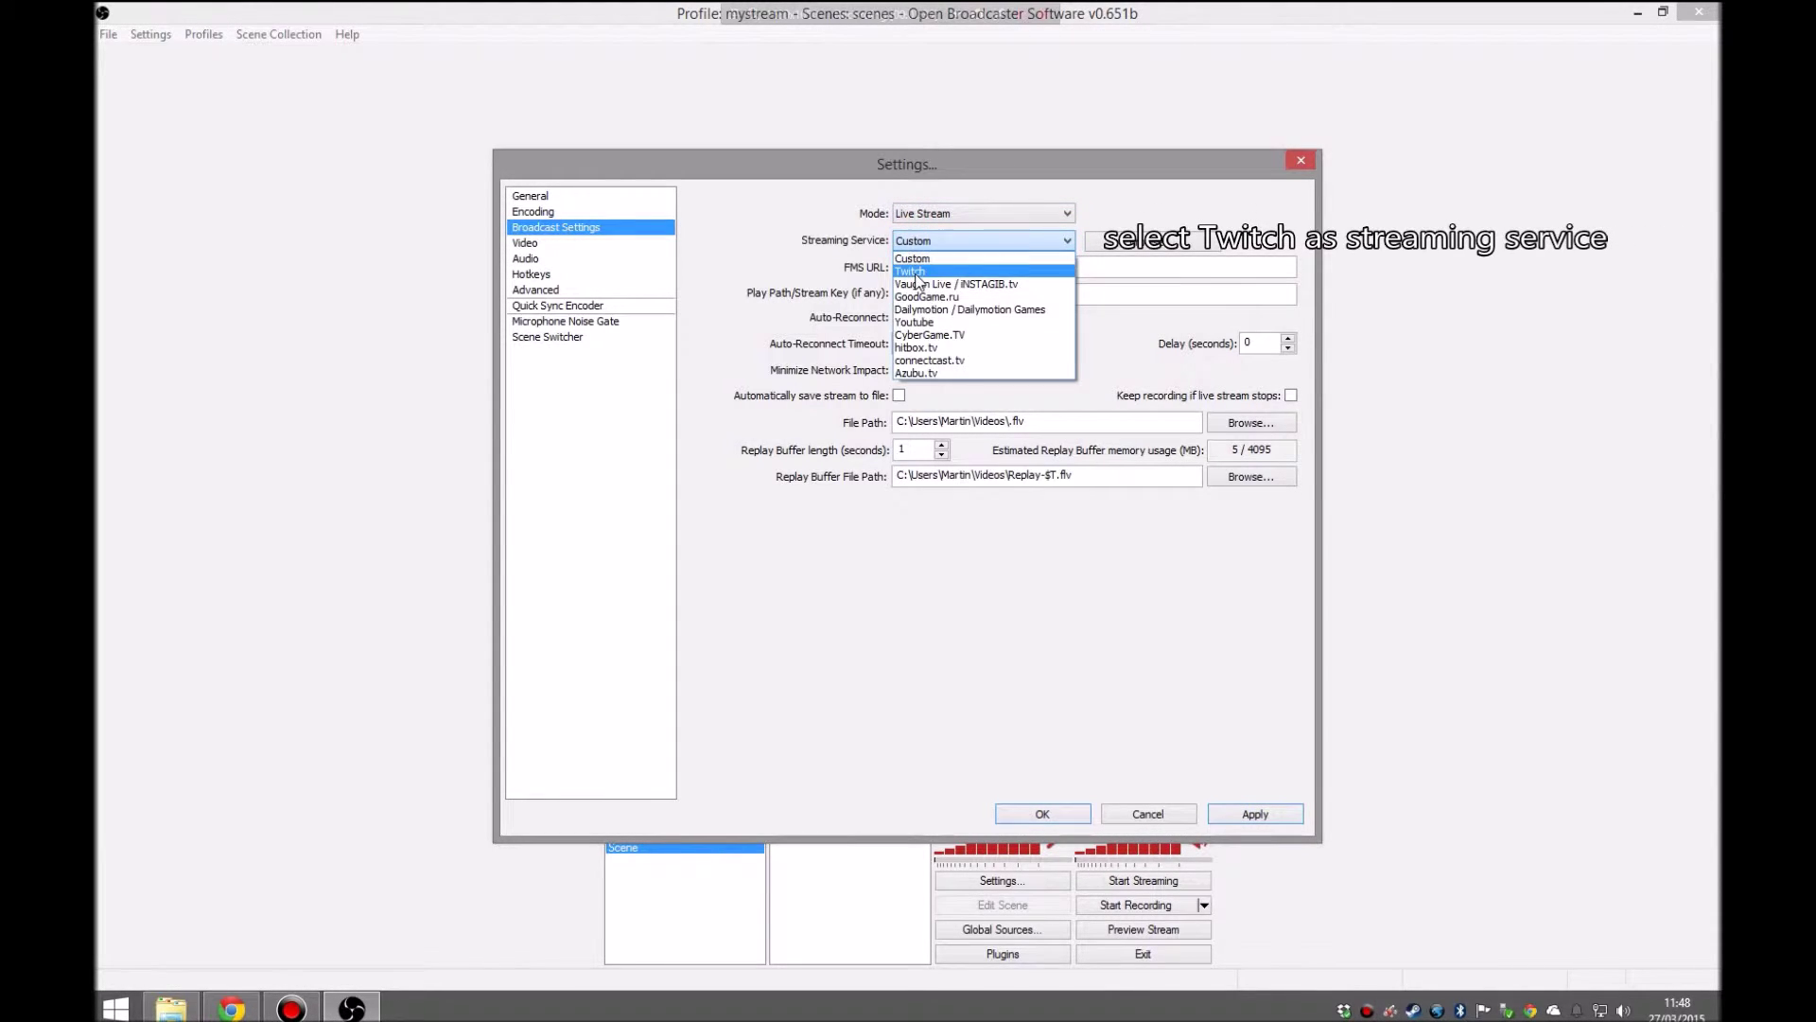
left_click(911, 271)
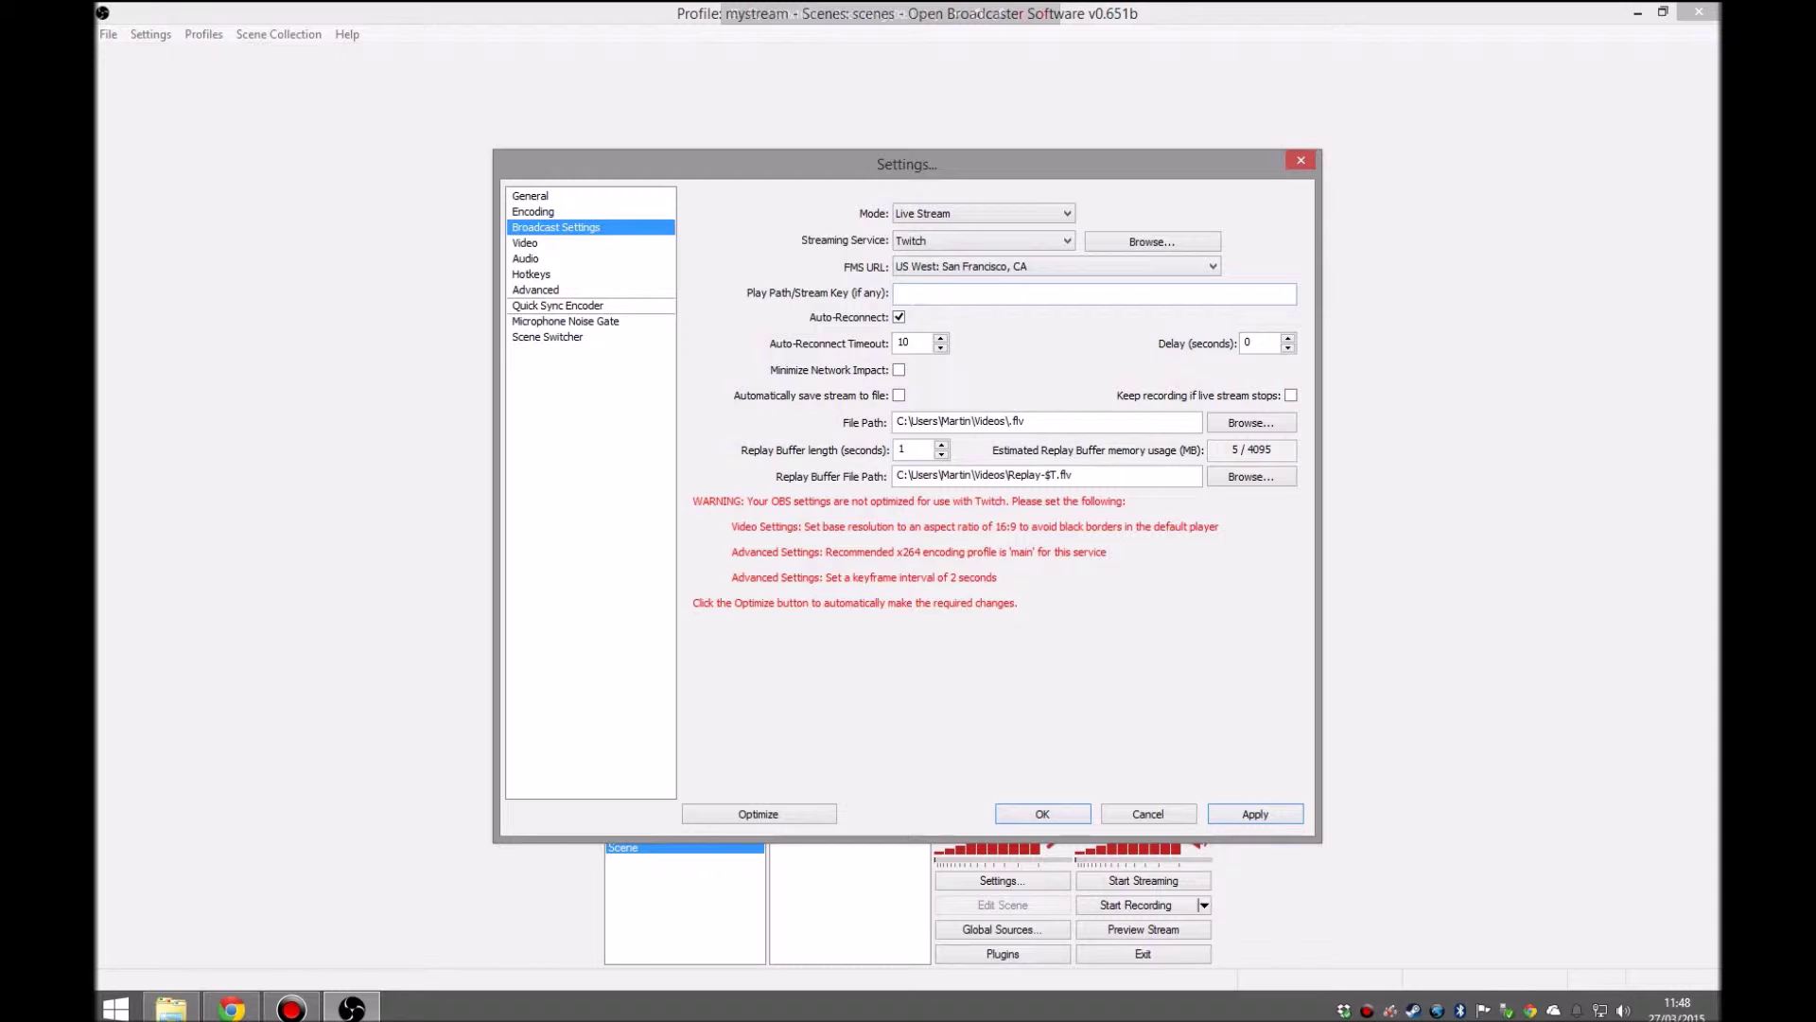
left_click(941, 266)
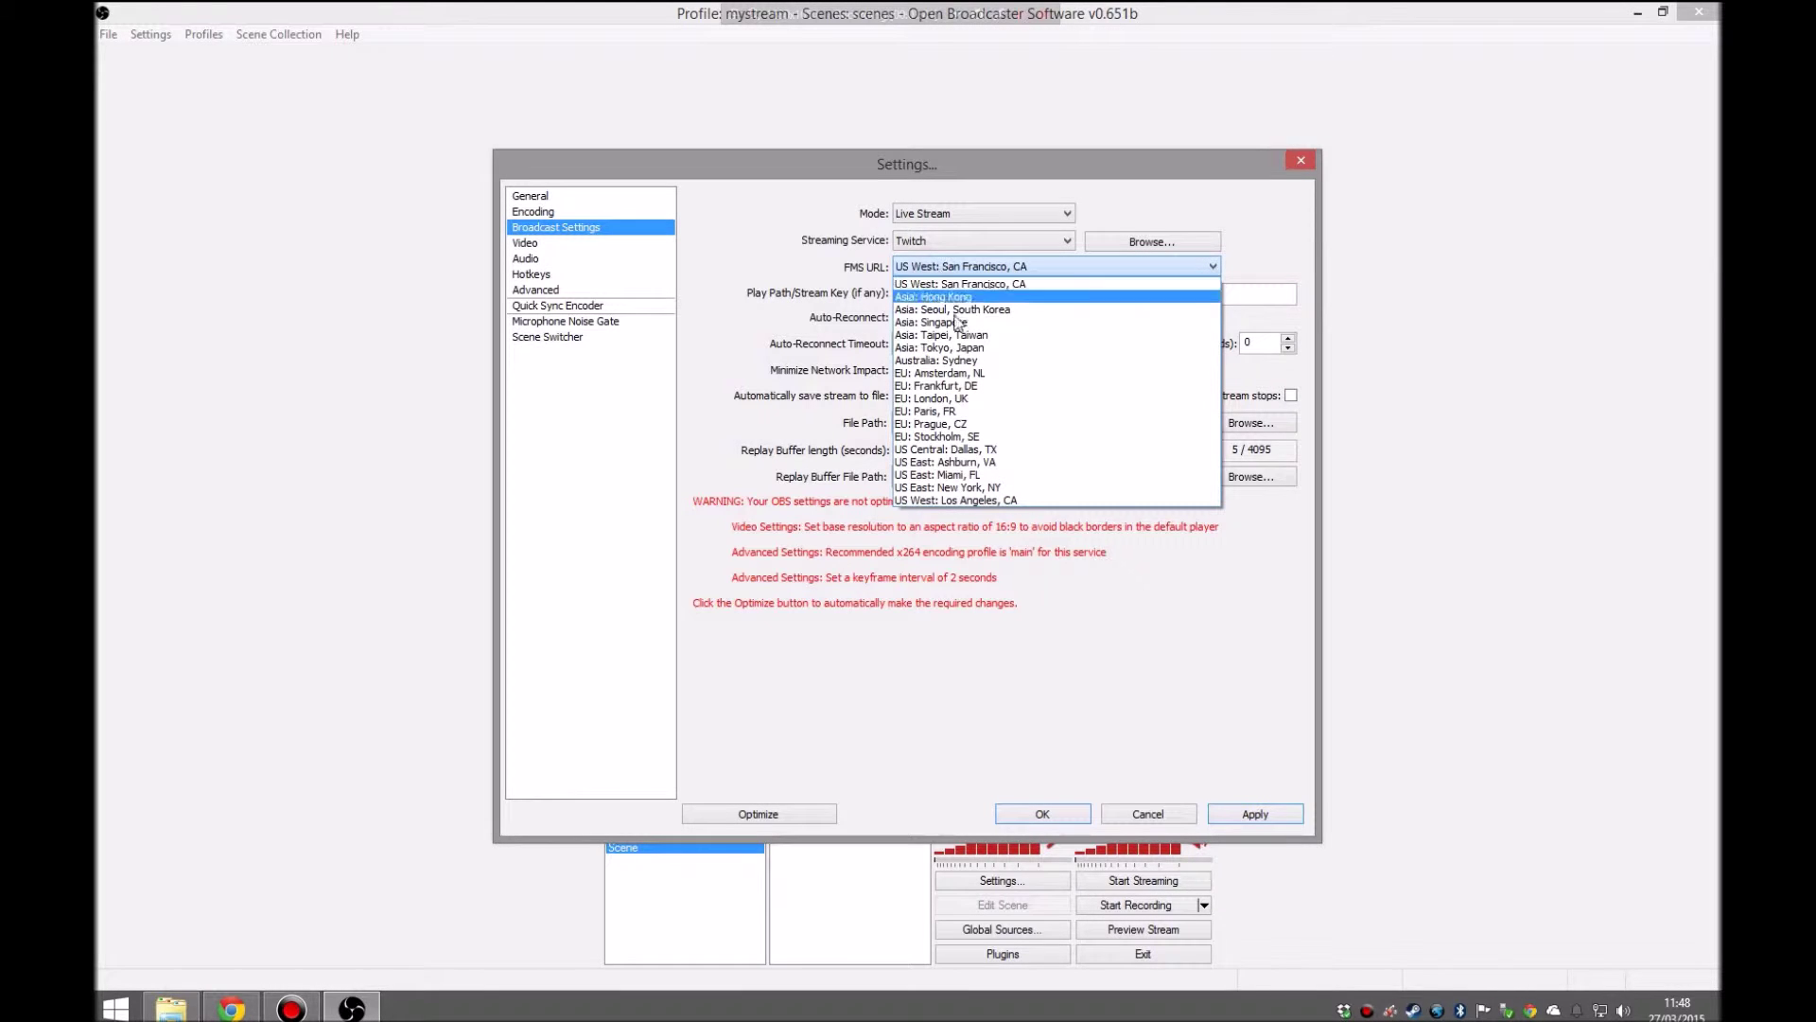
left_click(977, 401)
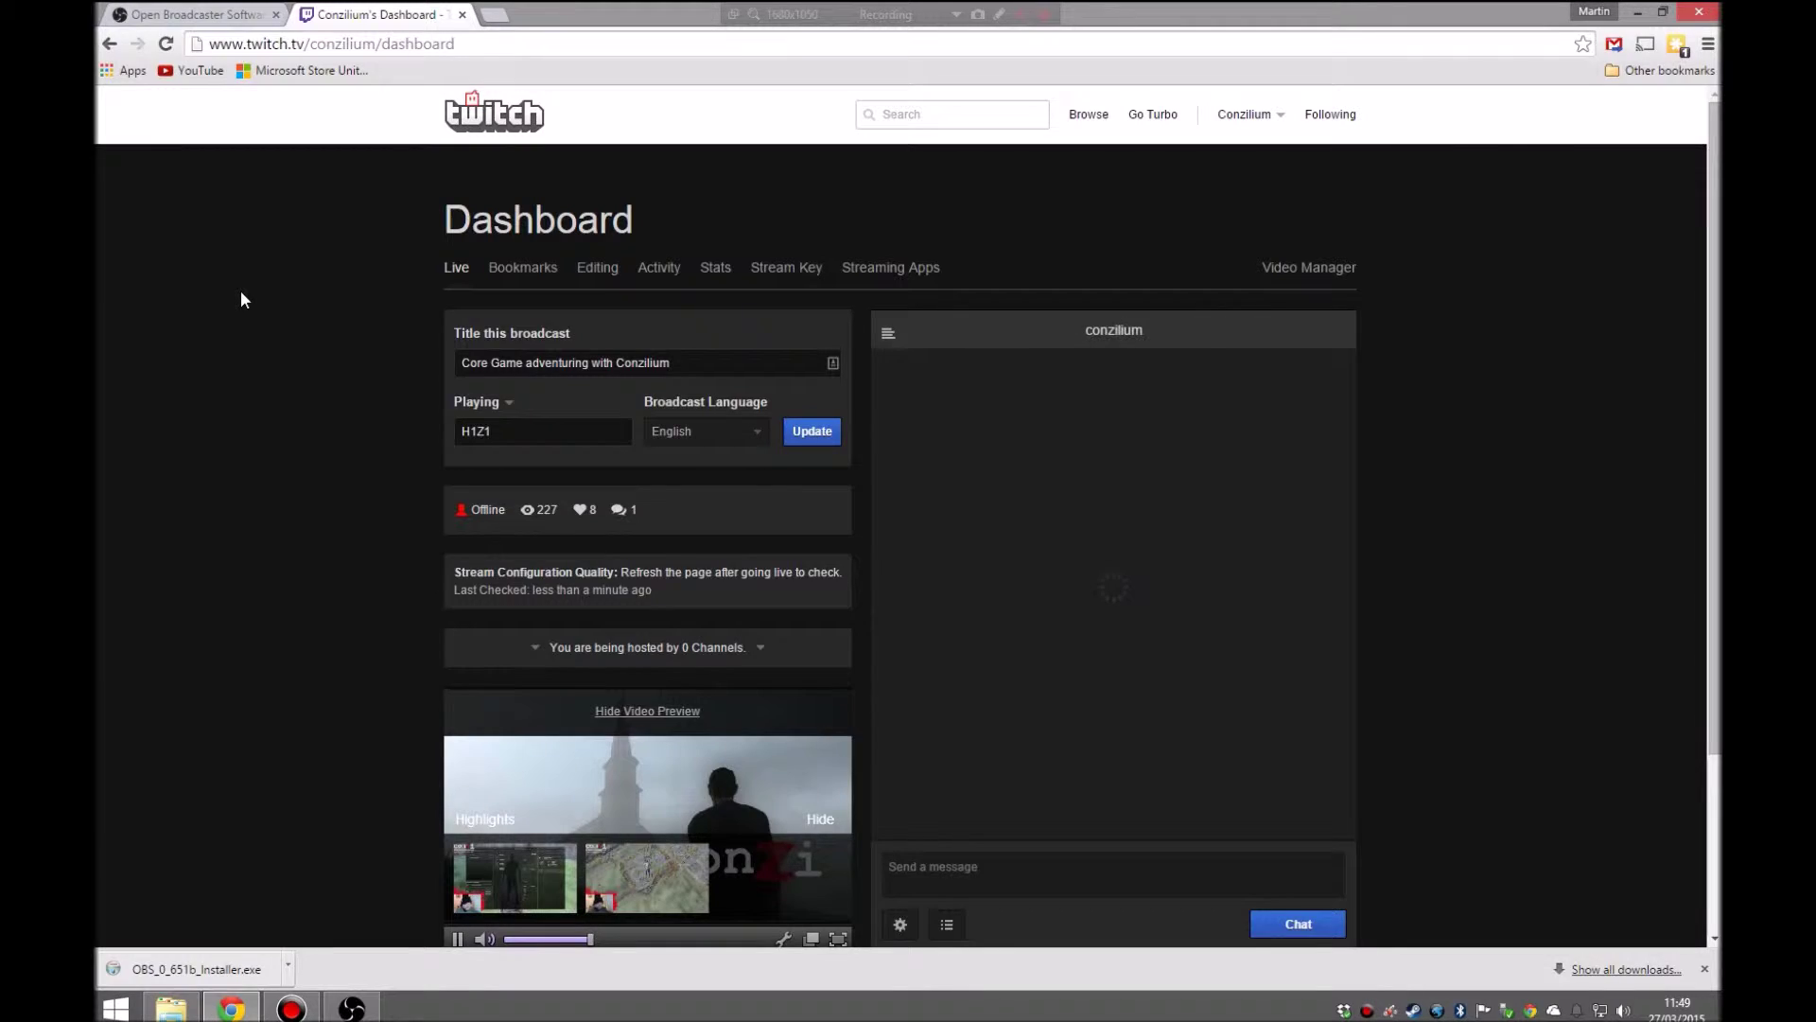
On the Twitch dashboard in the browser, reveal the channel's stream key and copy it.
left_click(236, 43)
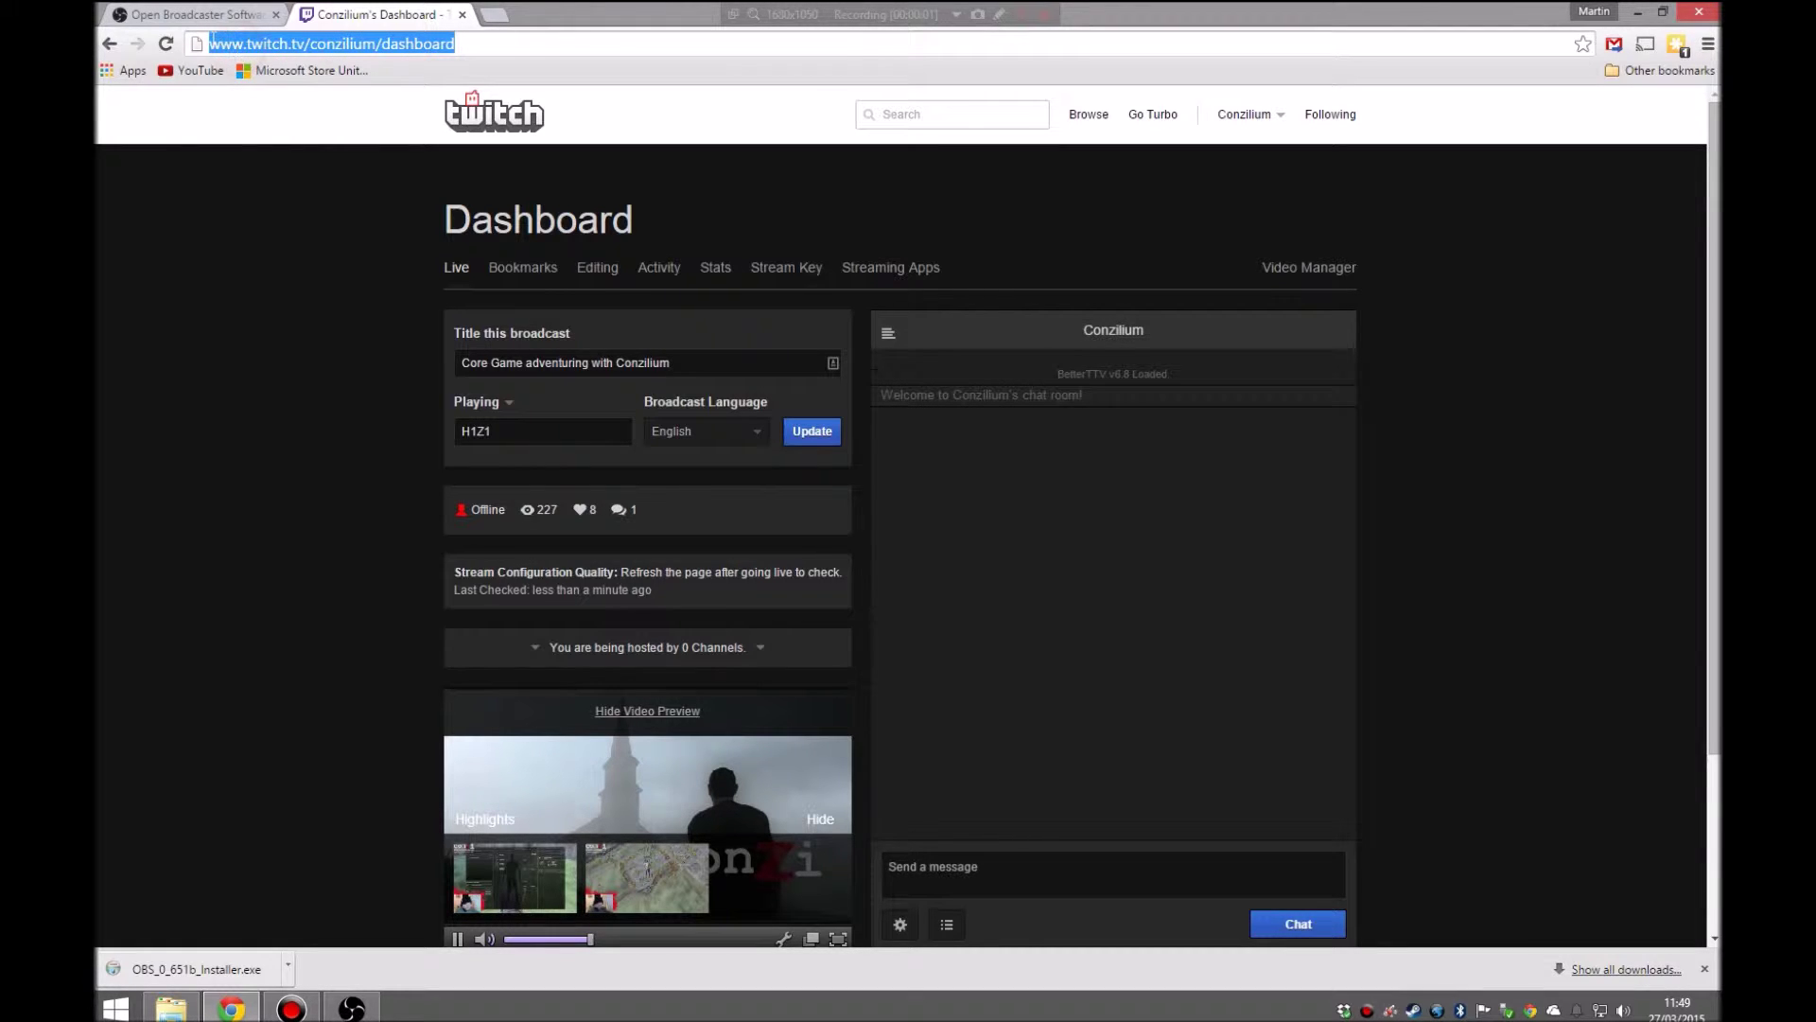
left_click(797, 271)
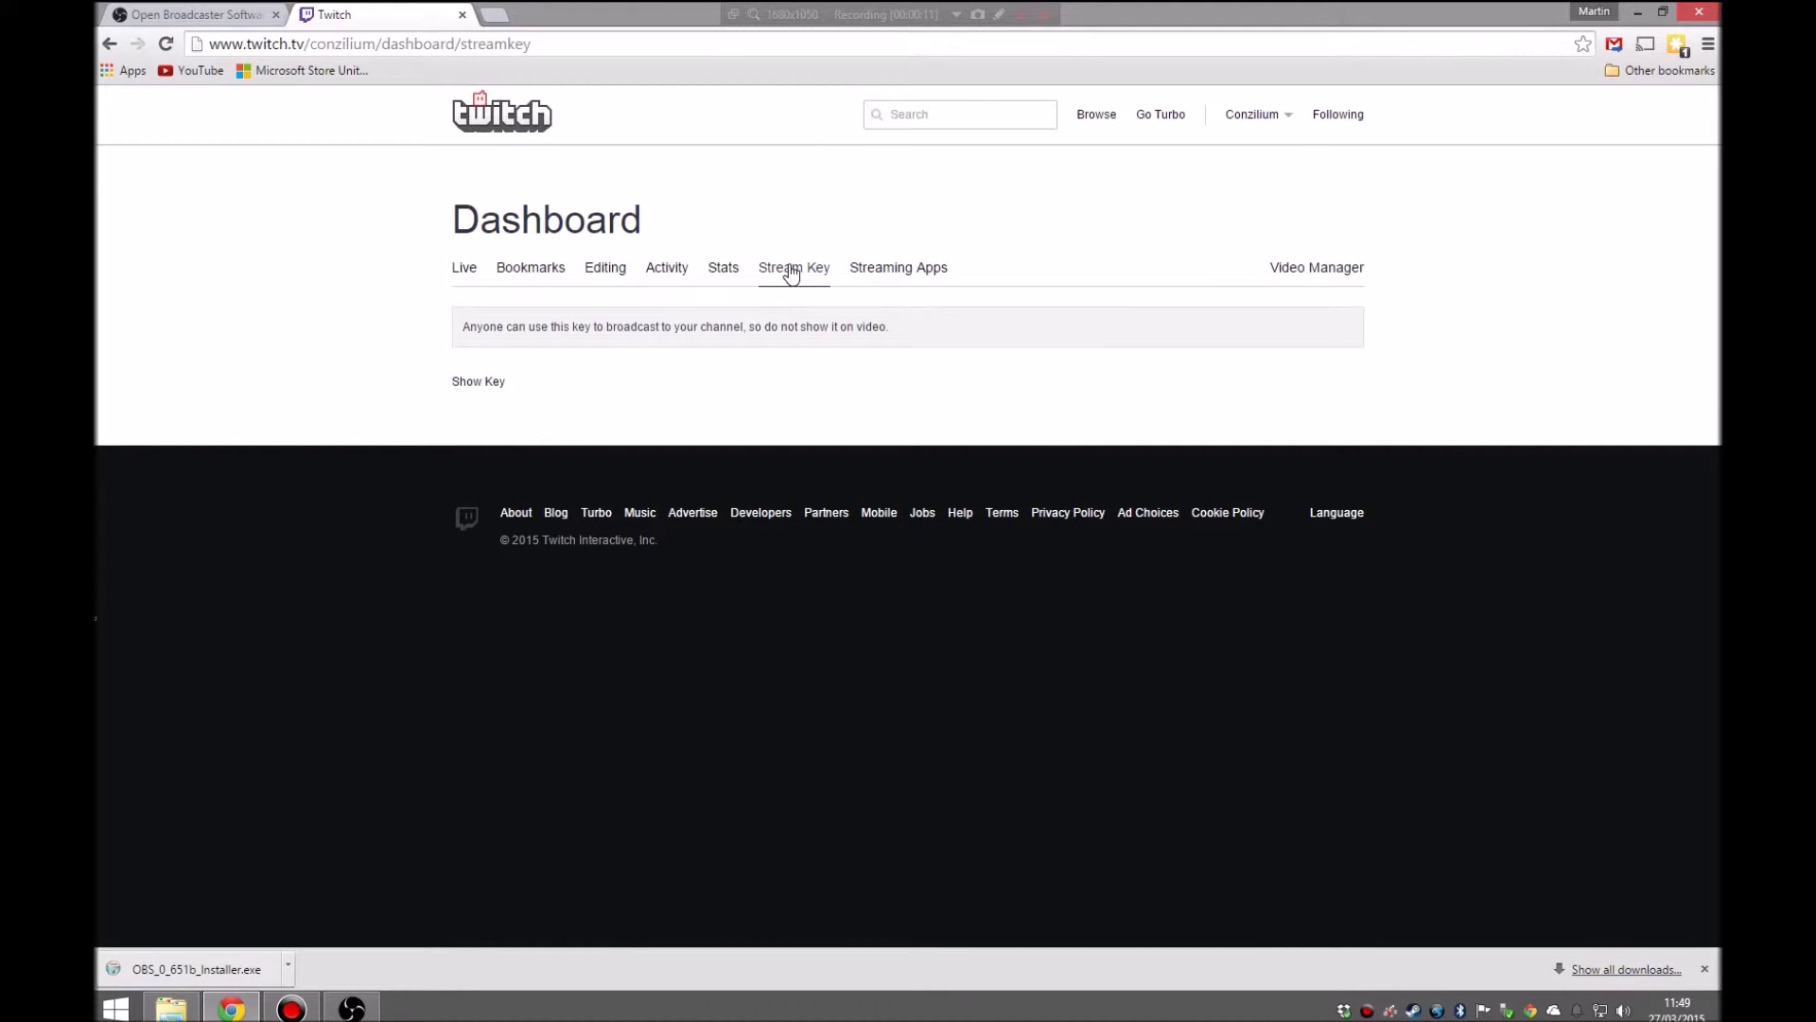
left_click(480, 383)
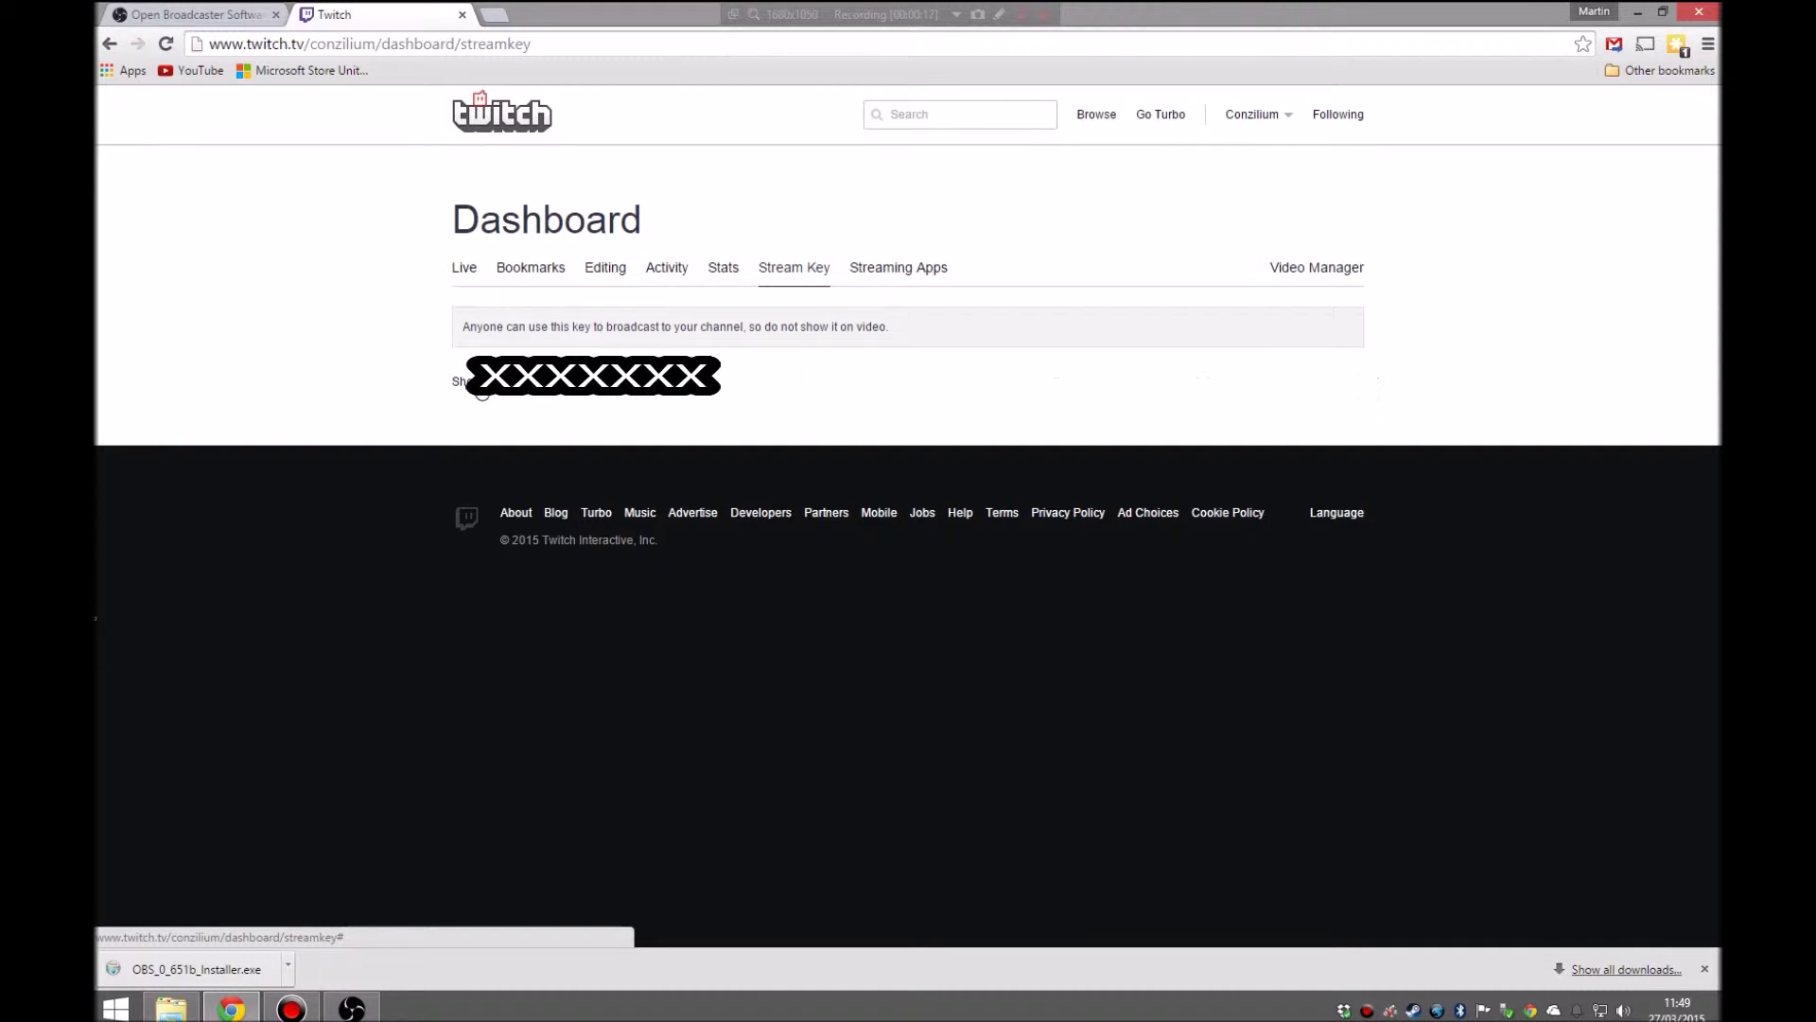
left_click(482, 386)
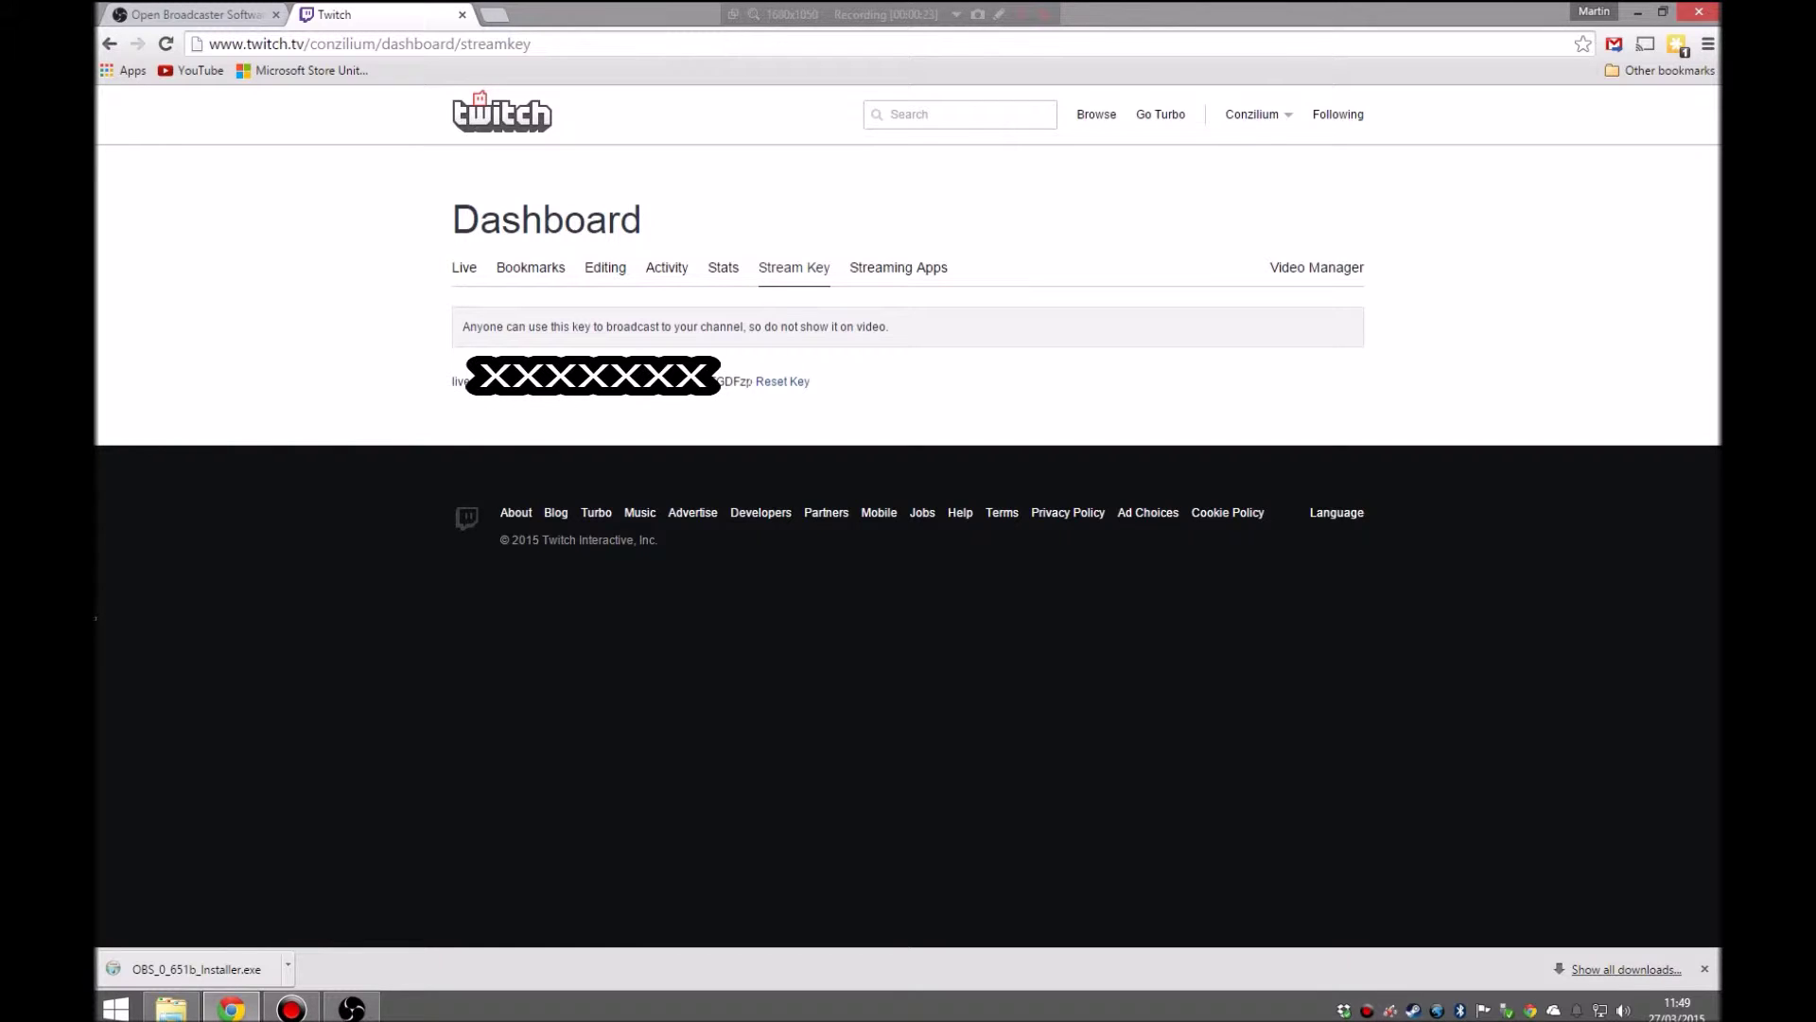
double_click(747, 382)
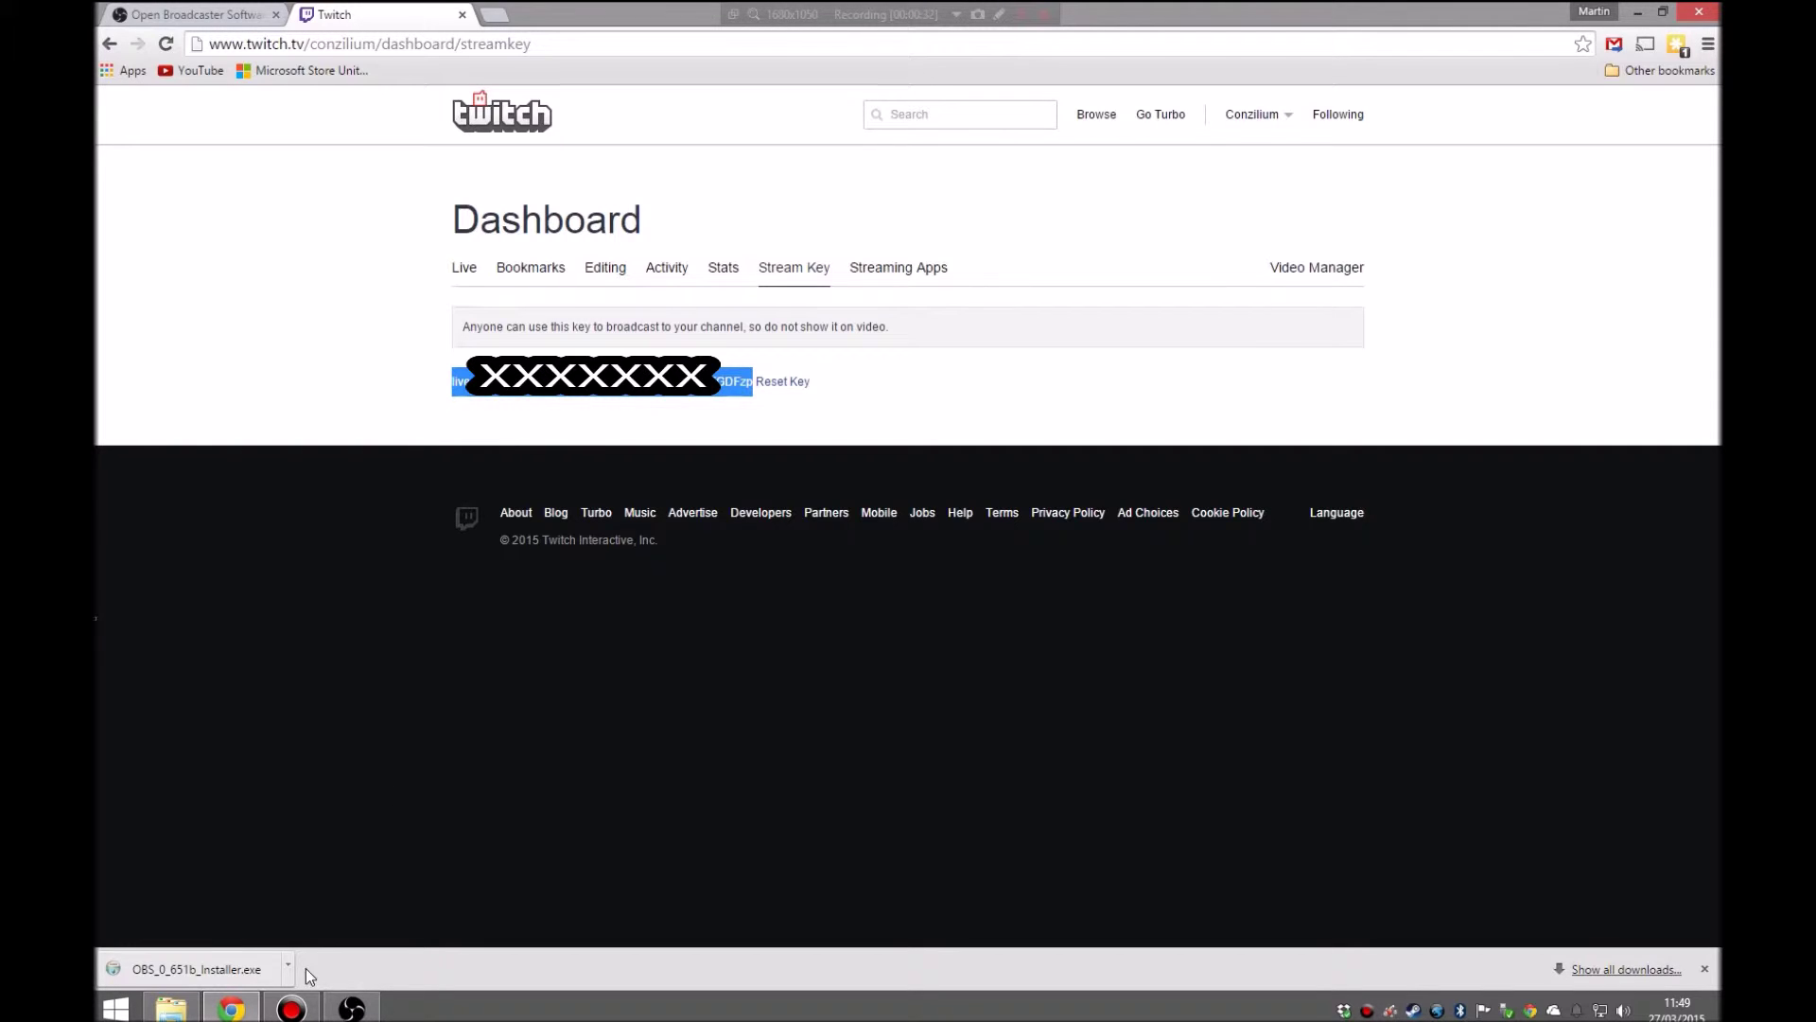
Switch back to Open Broadcaster Software and paste the copied key as the broadcast's Play Path/Stream Key.
left_click(351, 1008)
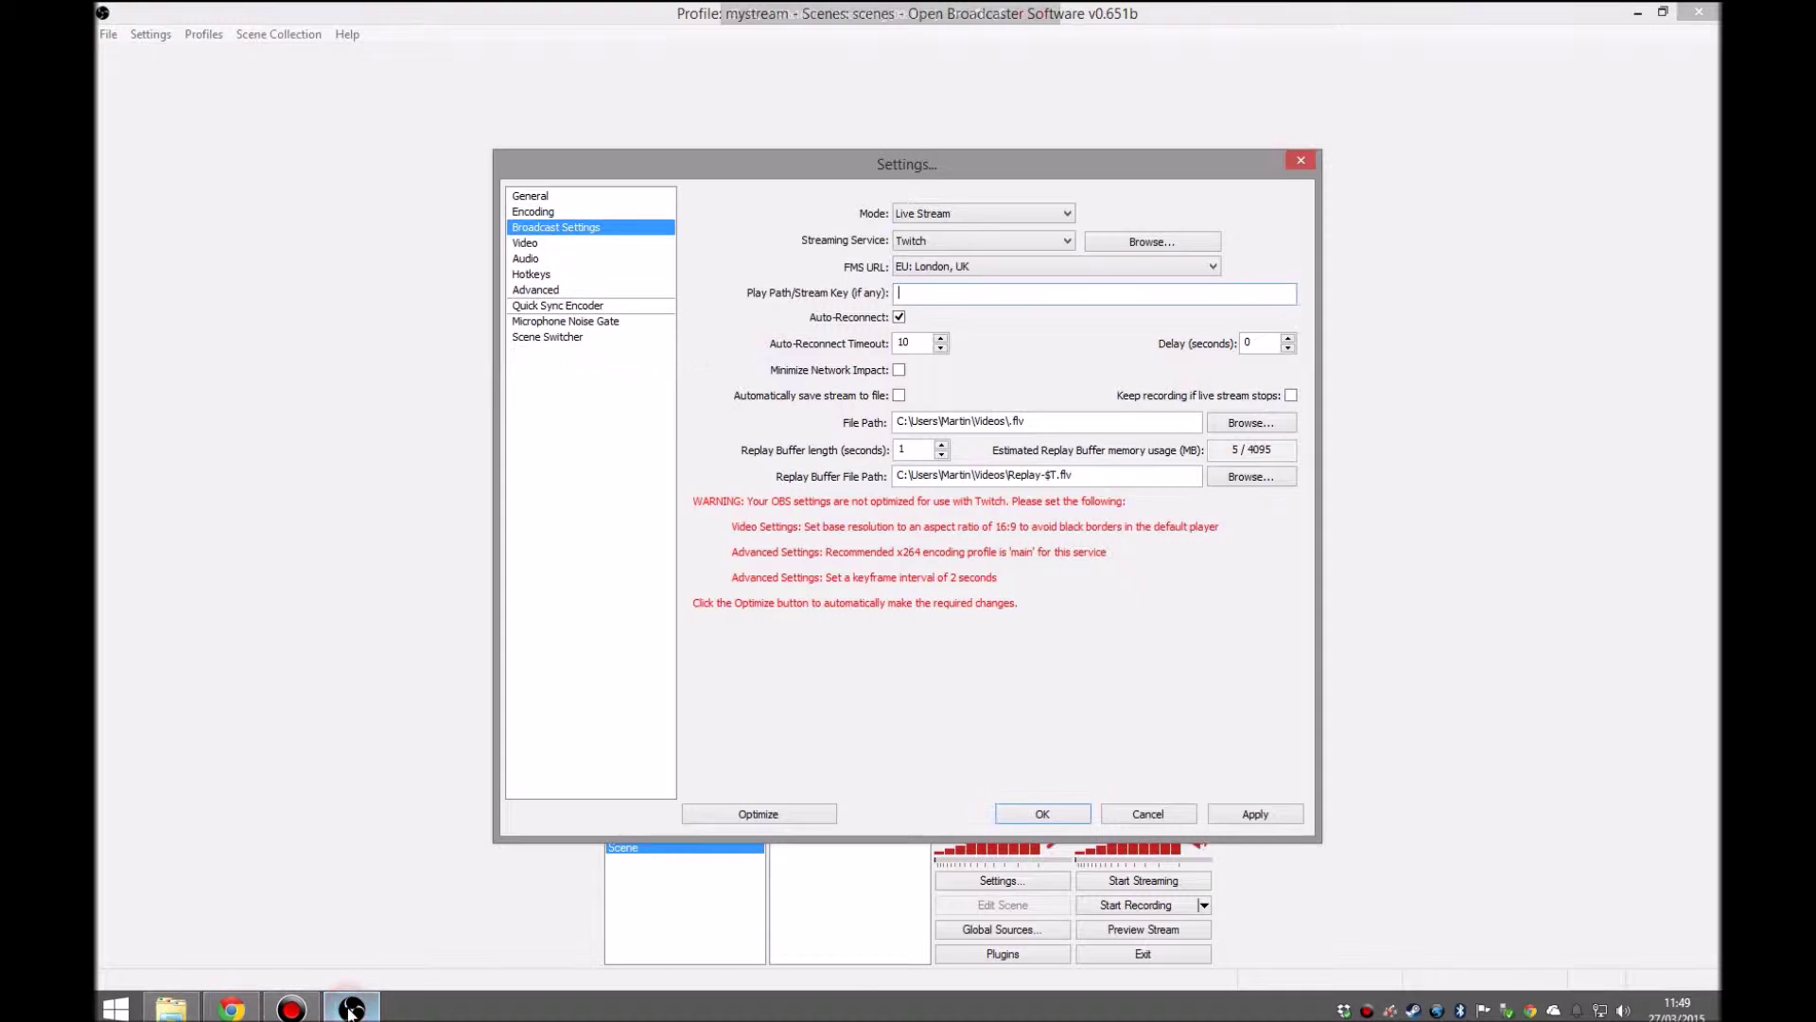
left_click(915, 293)
right_click(916, 295)
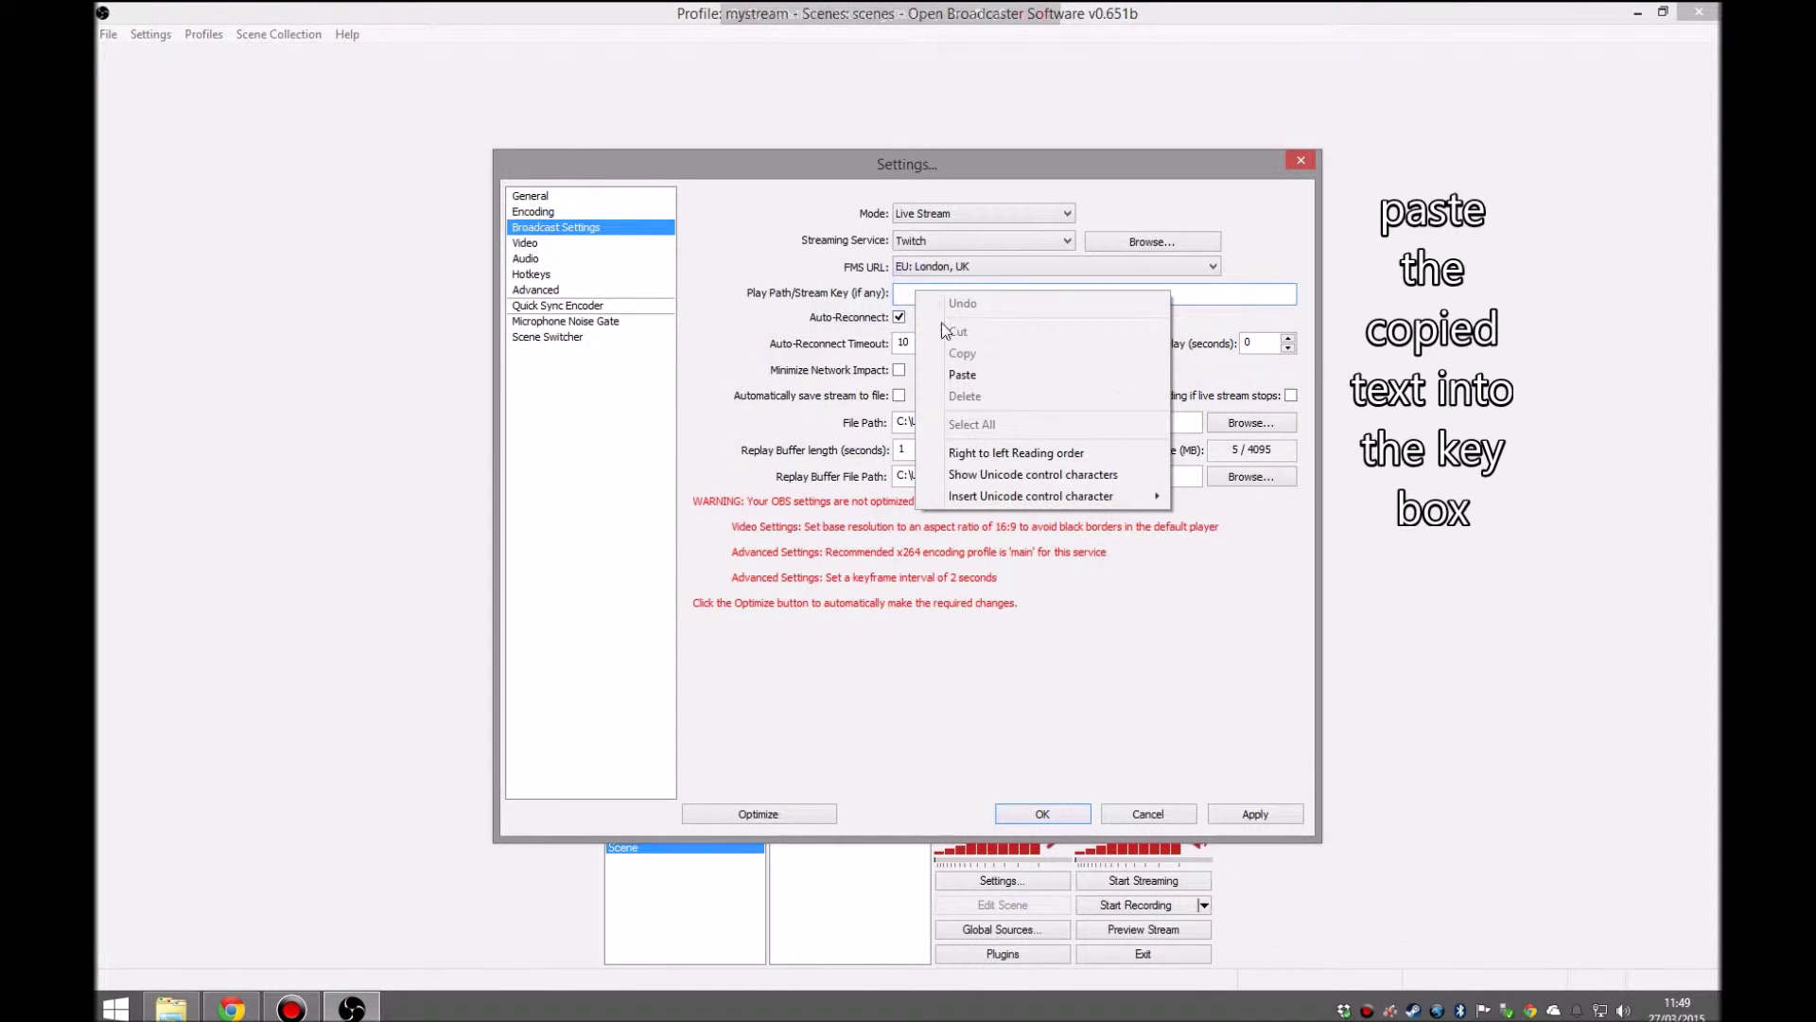
left_click(956, 377)
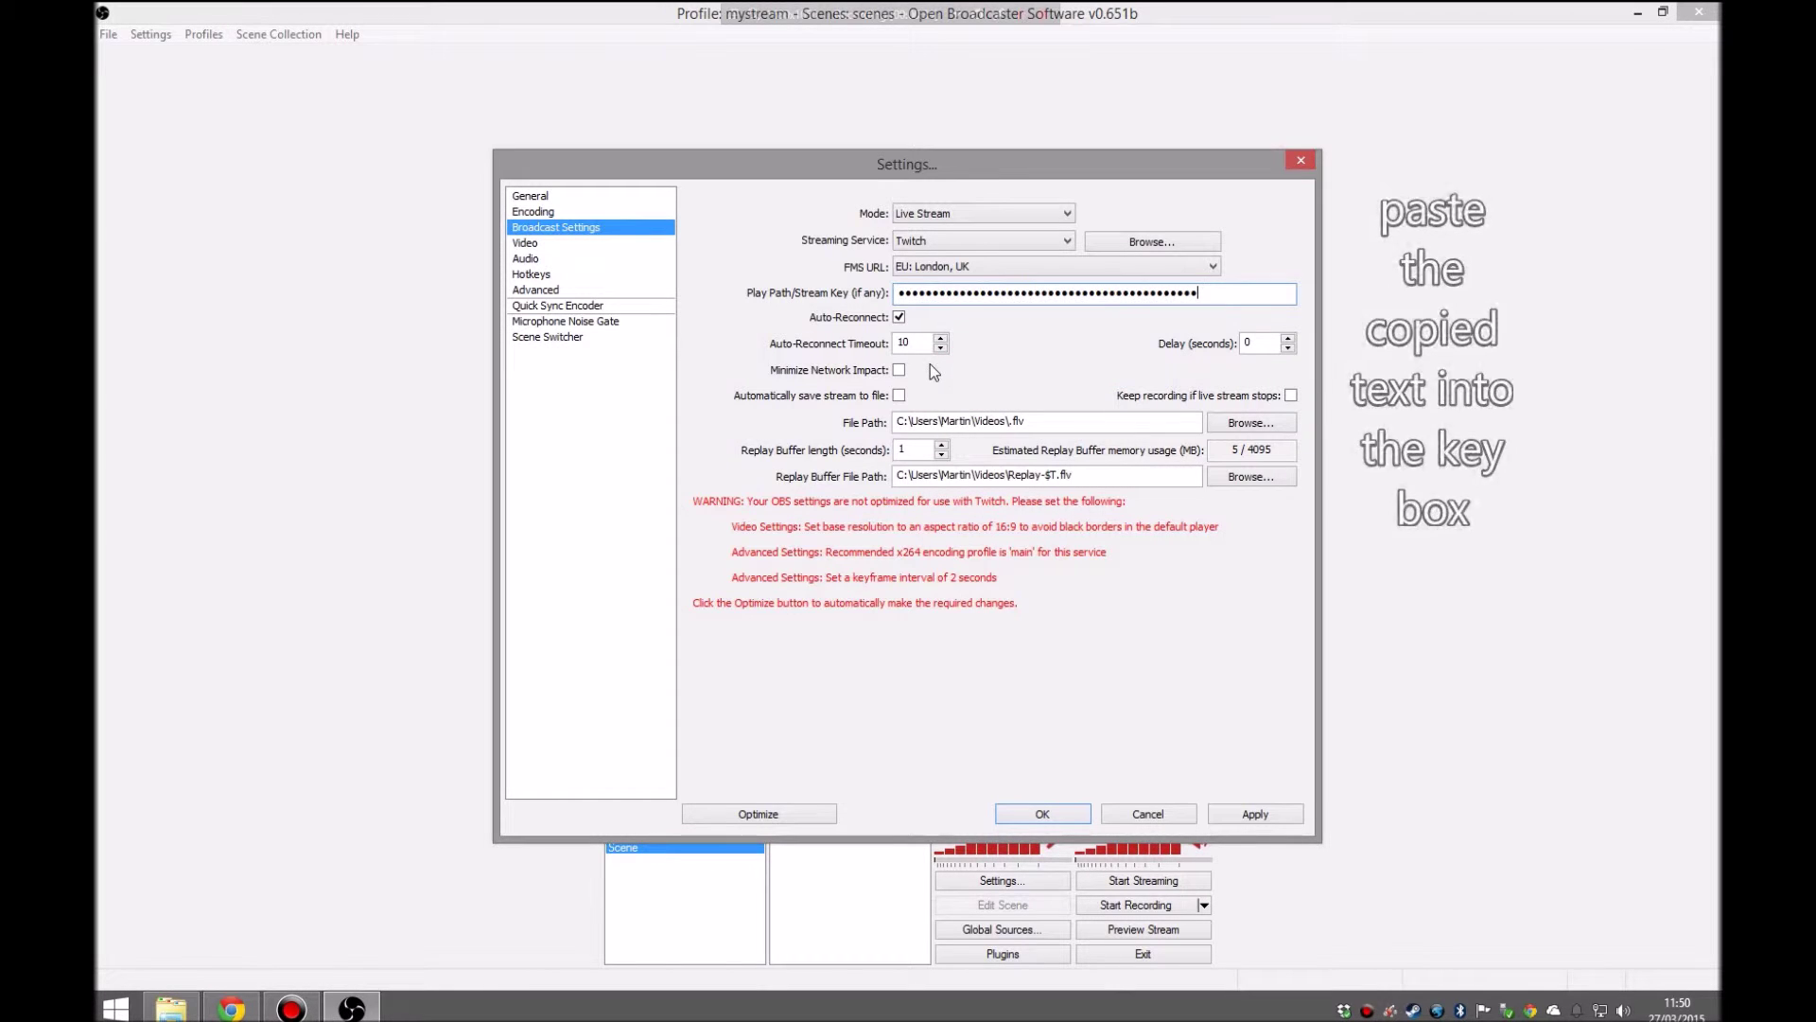
Change the file extension to .mp4 in both the recording and replay buffer file paths, and apply the broadcast settings.
left_click(1050, 422)
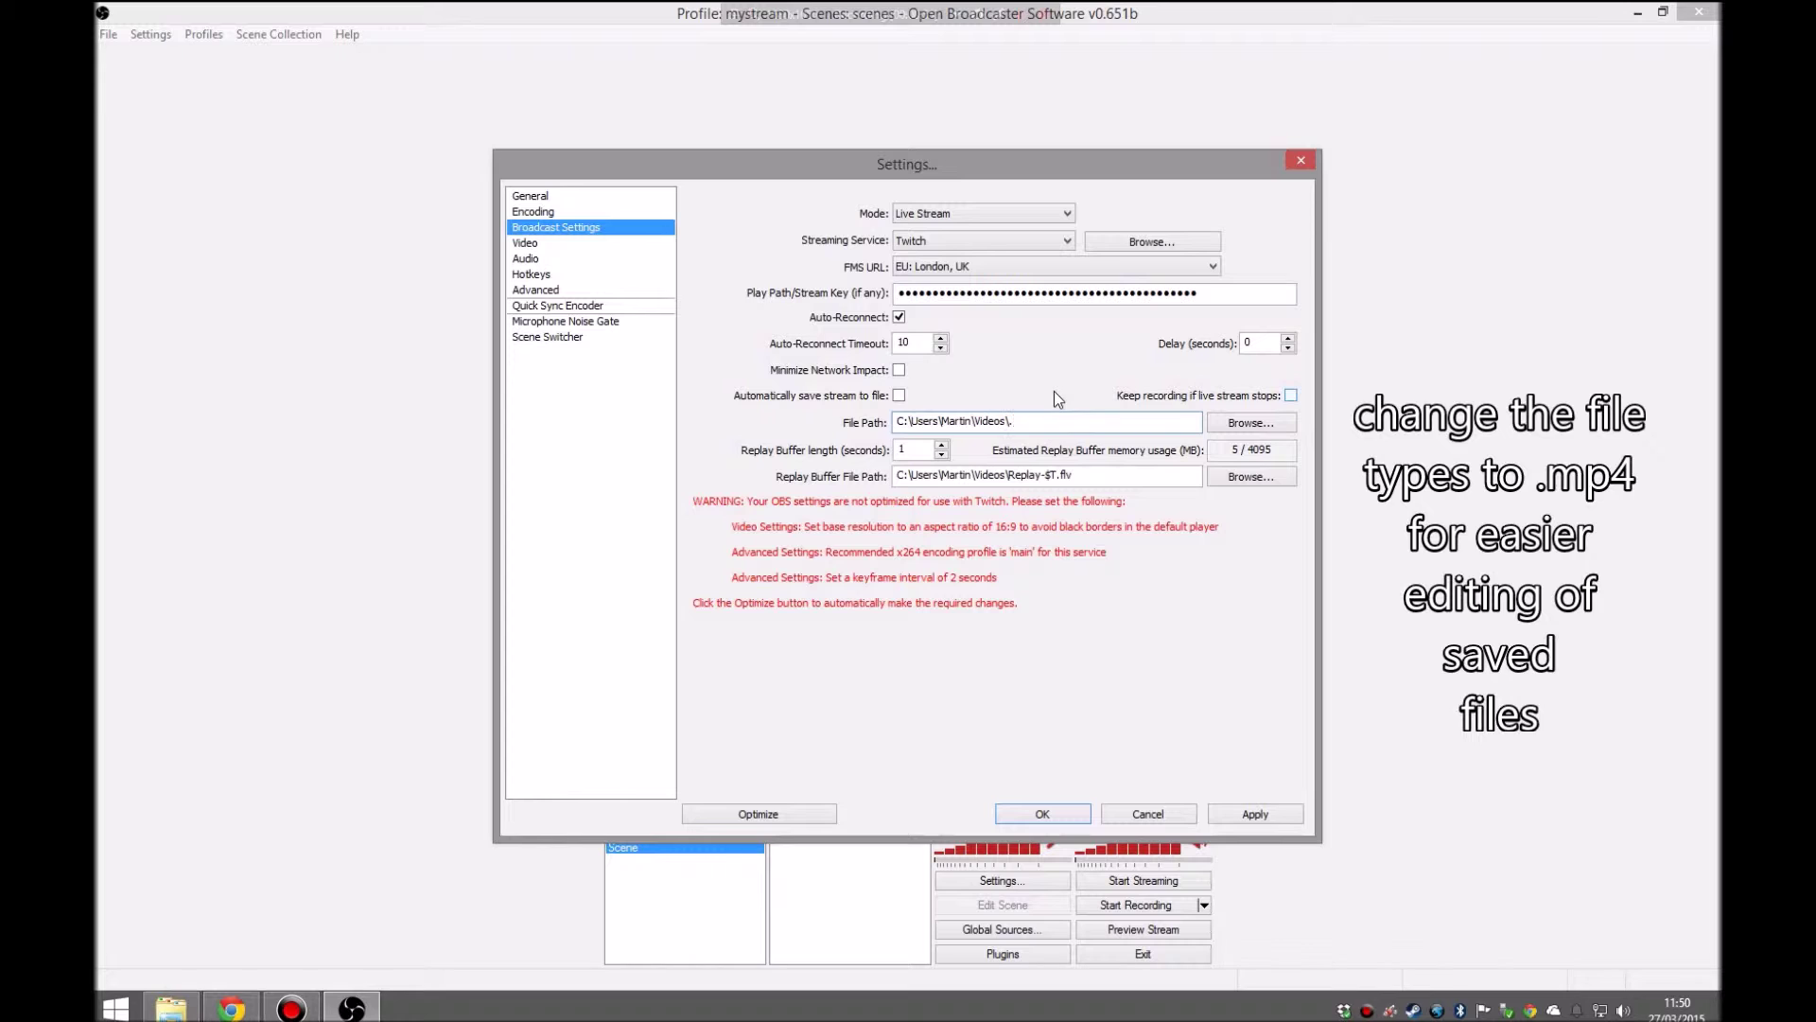
type("mp4")
left_click(1086, 475)
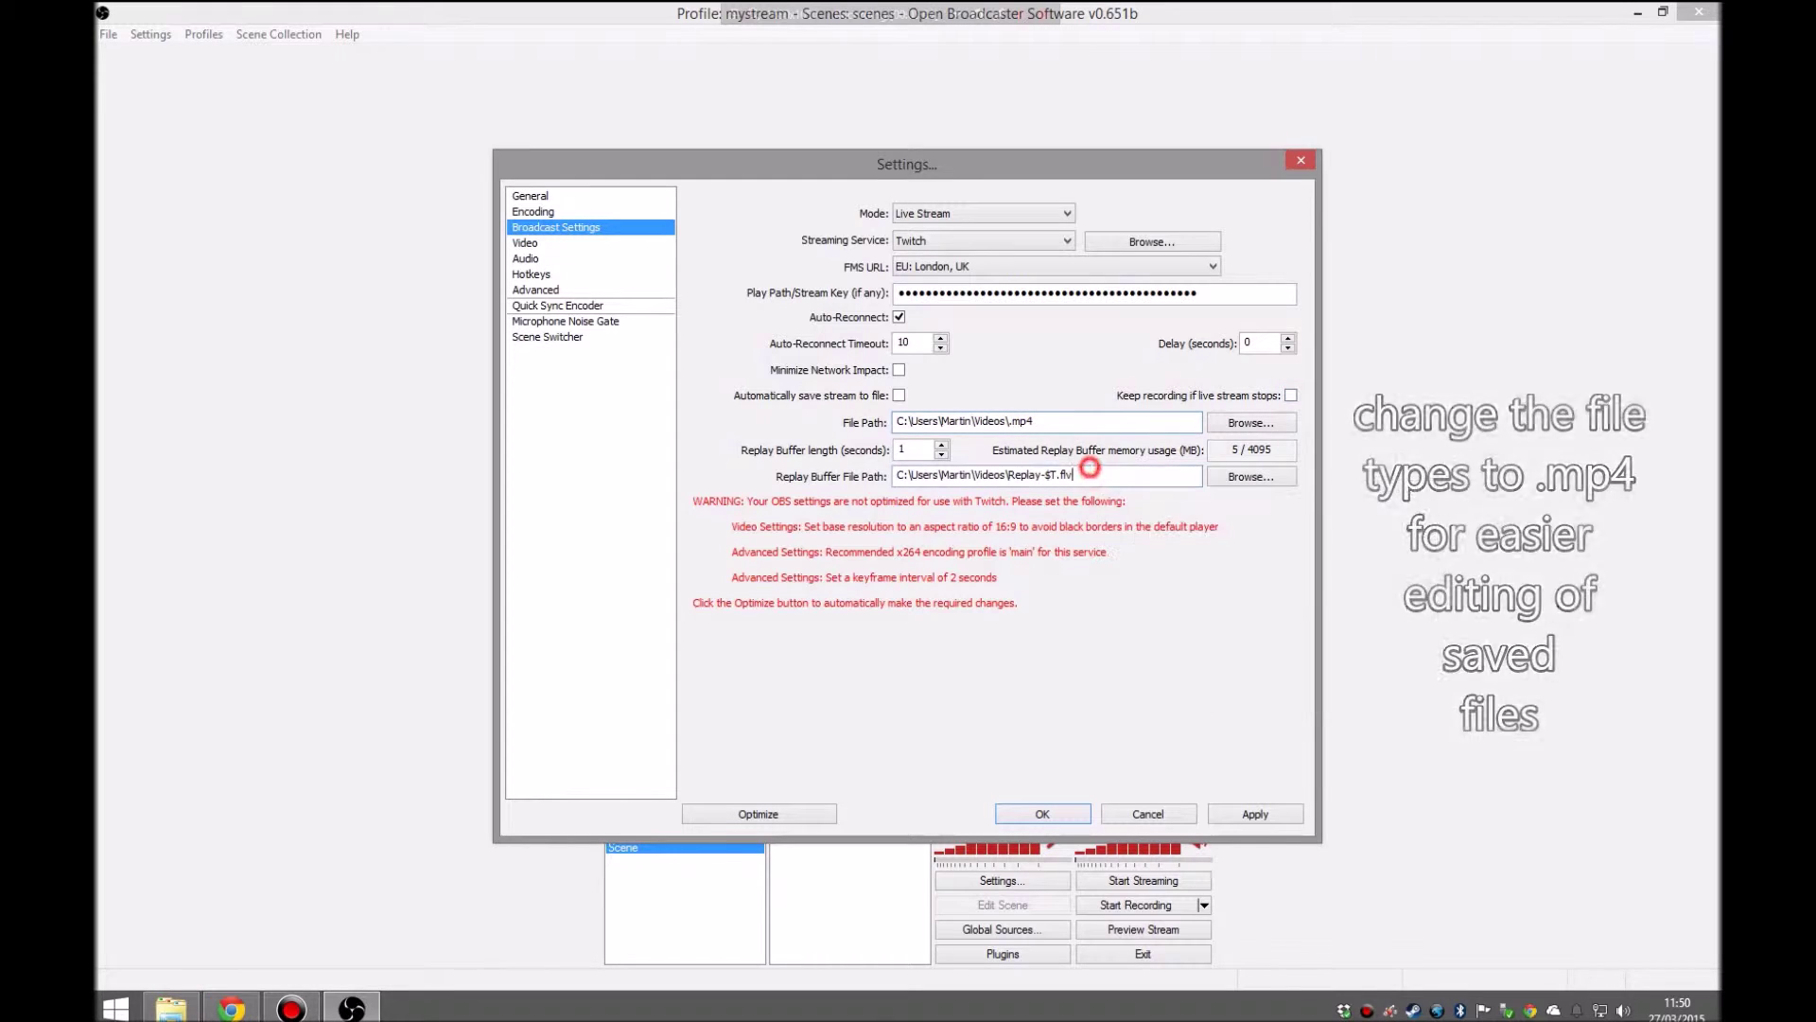
key("BackSpace")
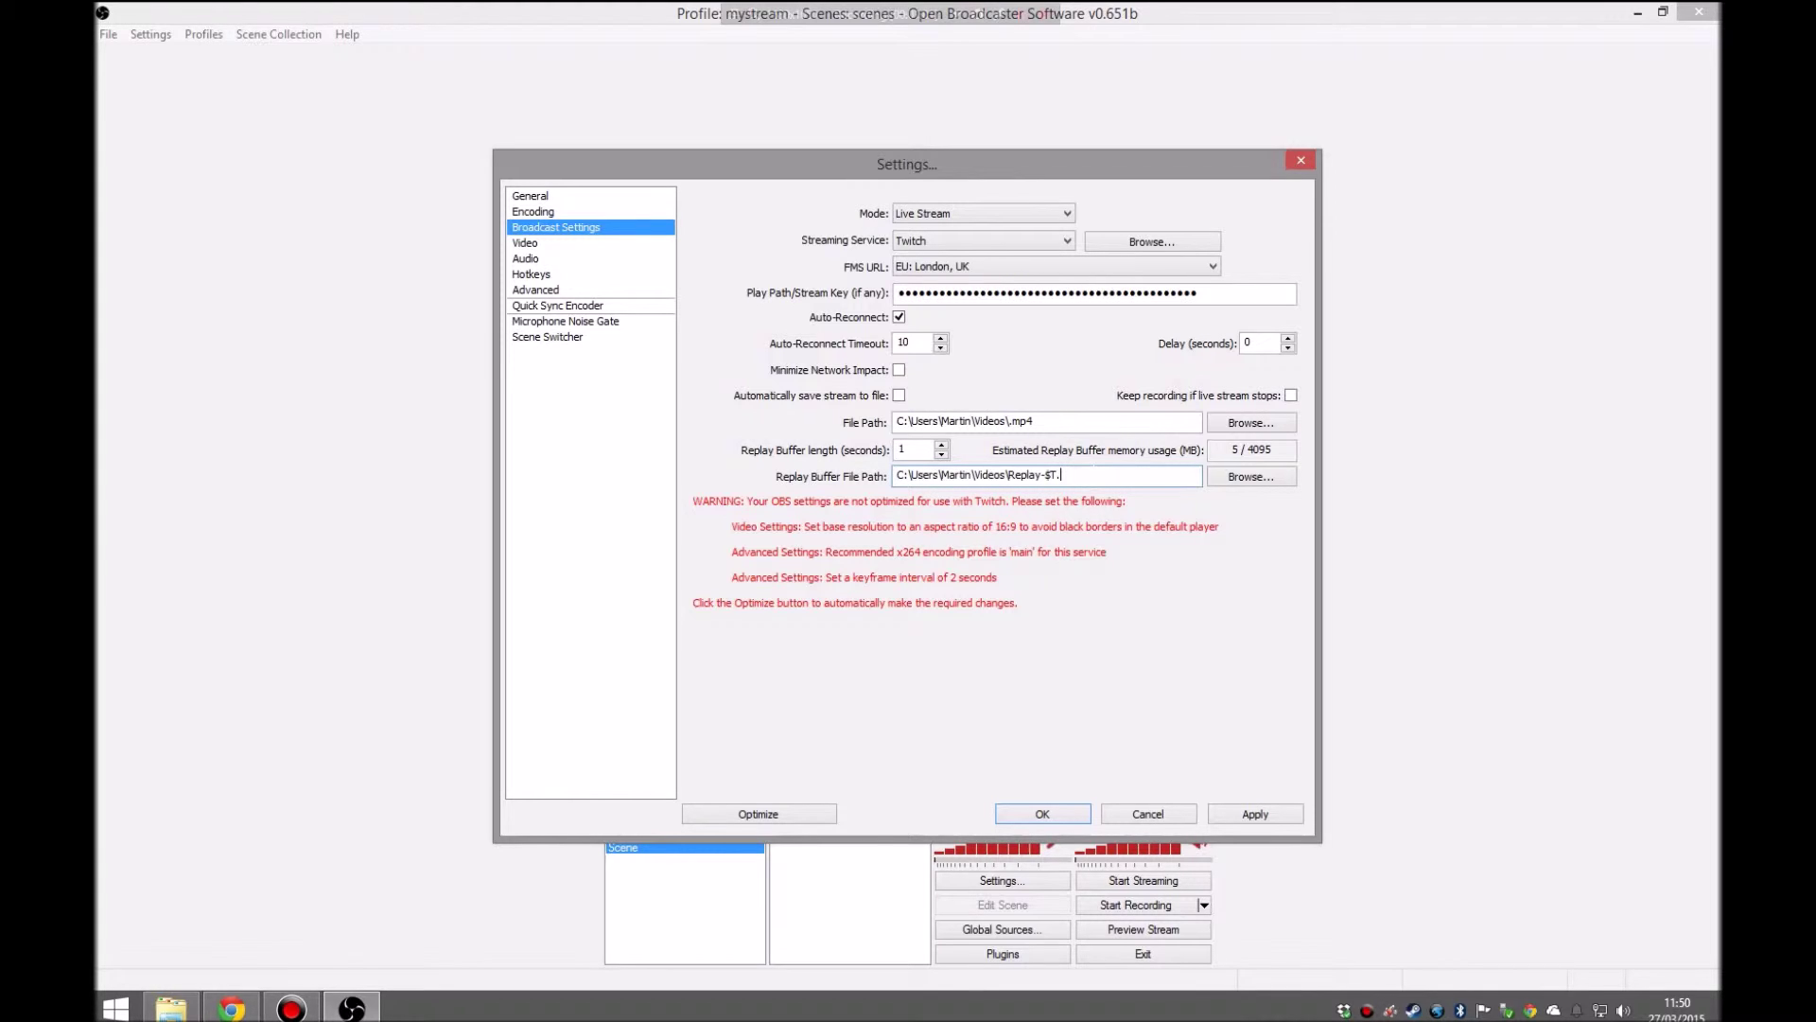
type("mp4")
left_click(1247, 817)
Set the custom base resolution in the video settings to 1920 x 1080.
left_click(579, 248)
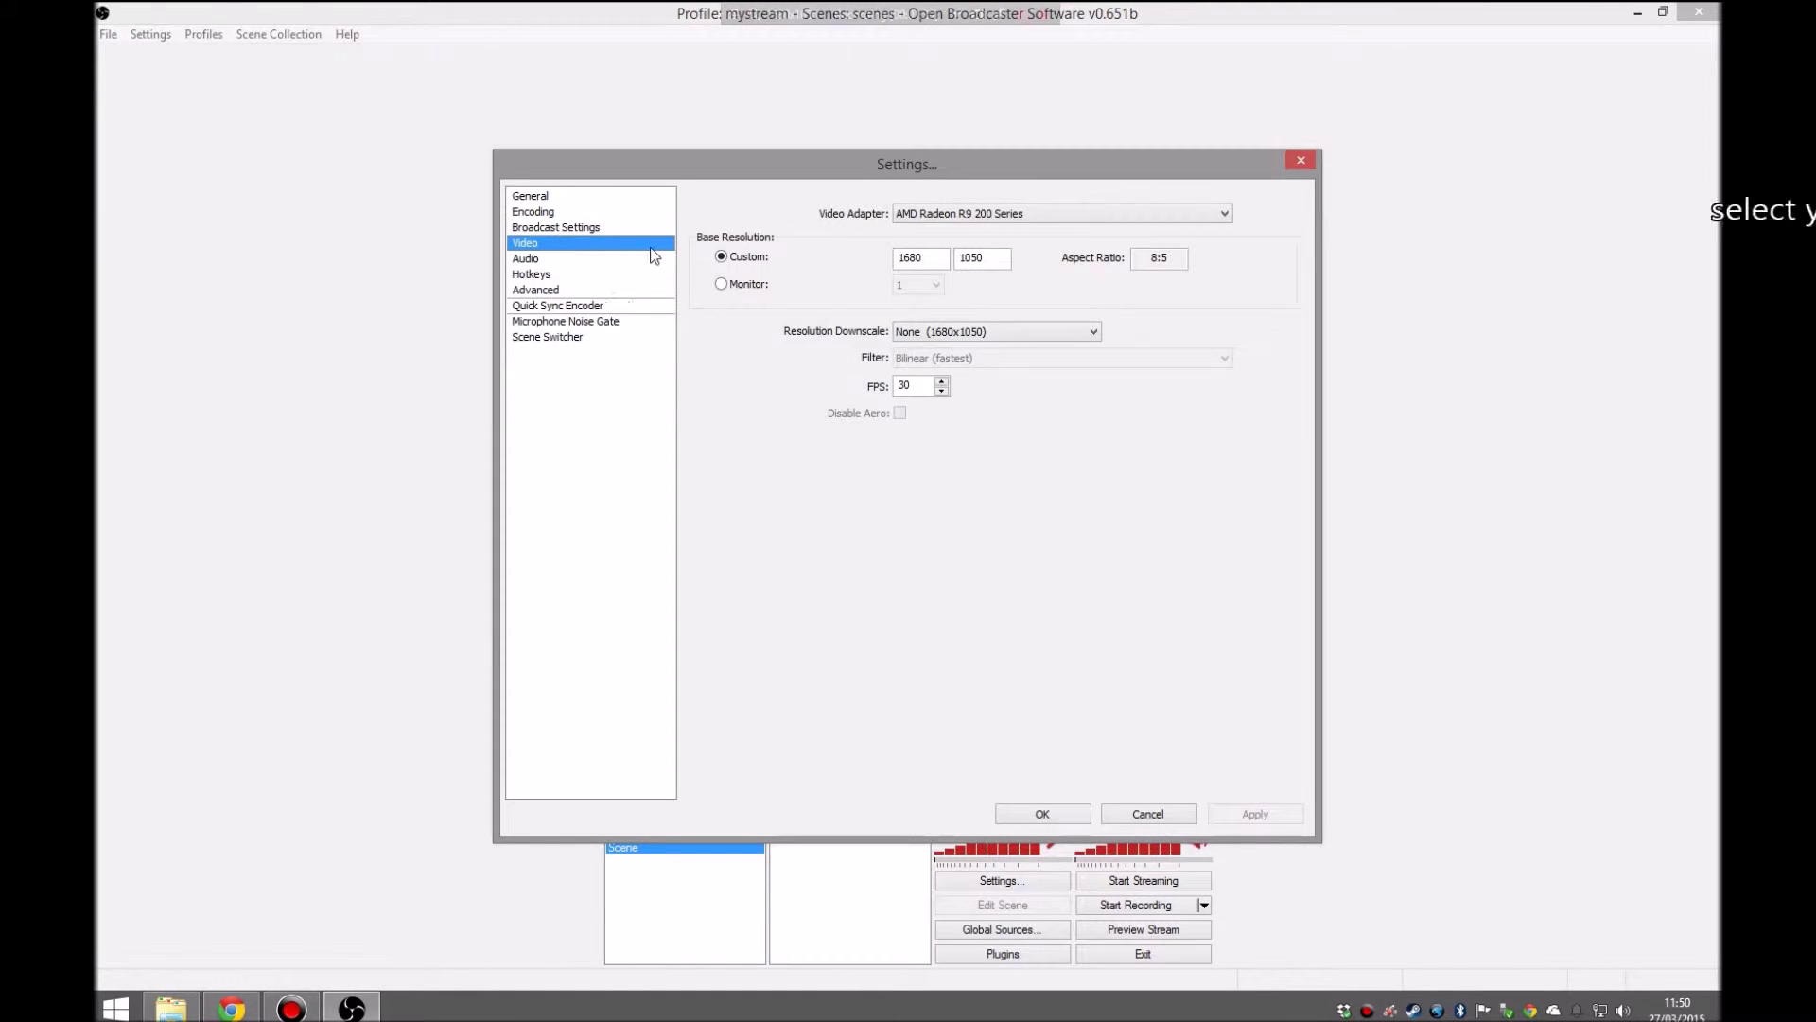
left_click(925, 213)
left_click(928, 216)
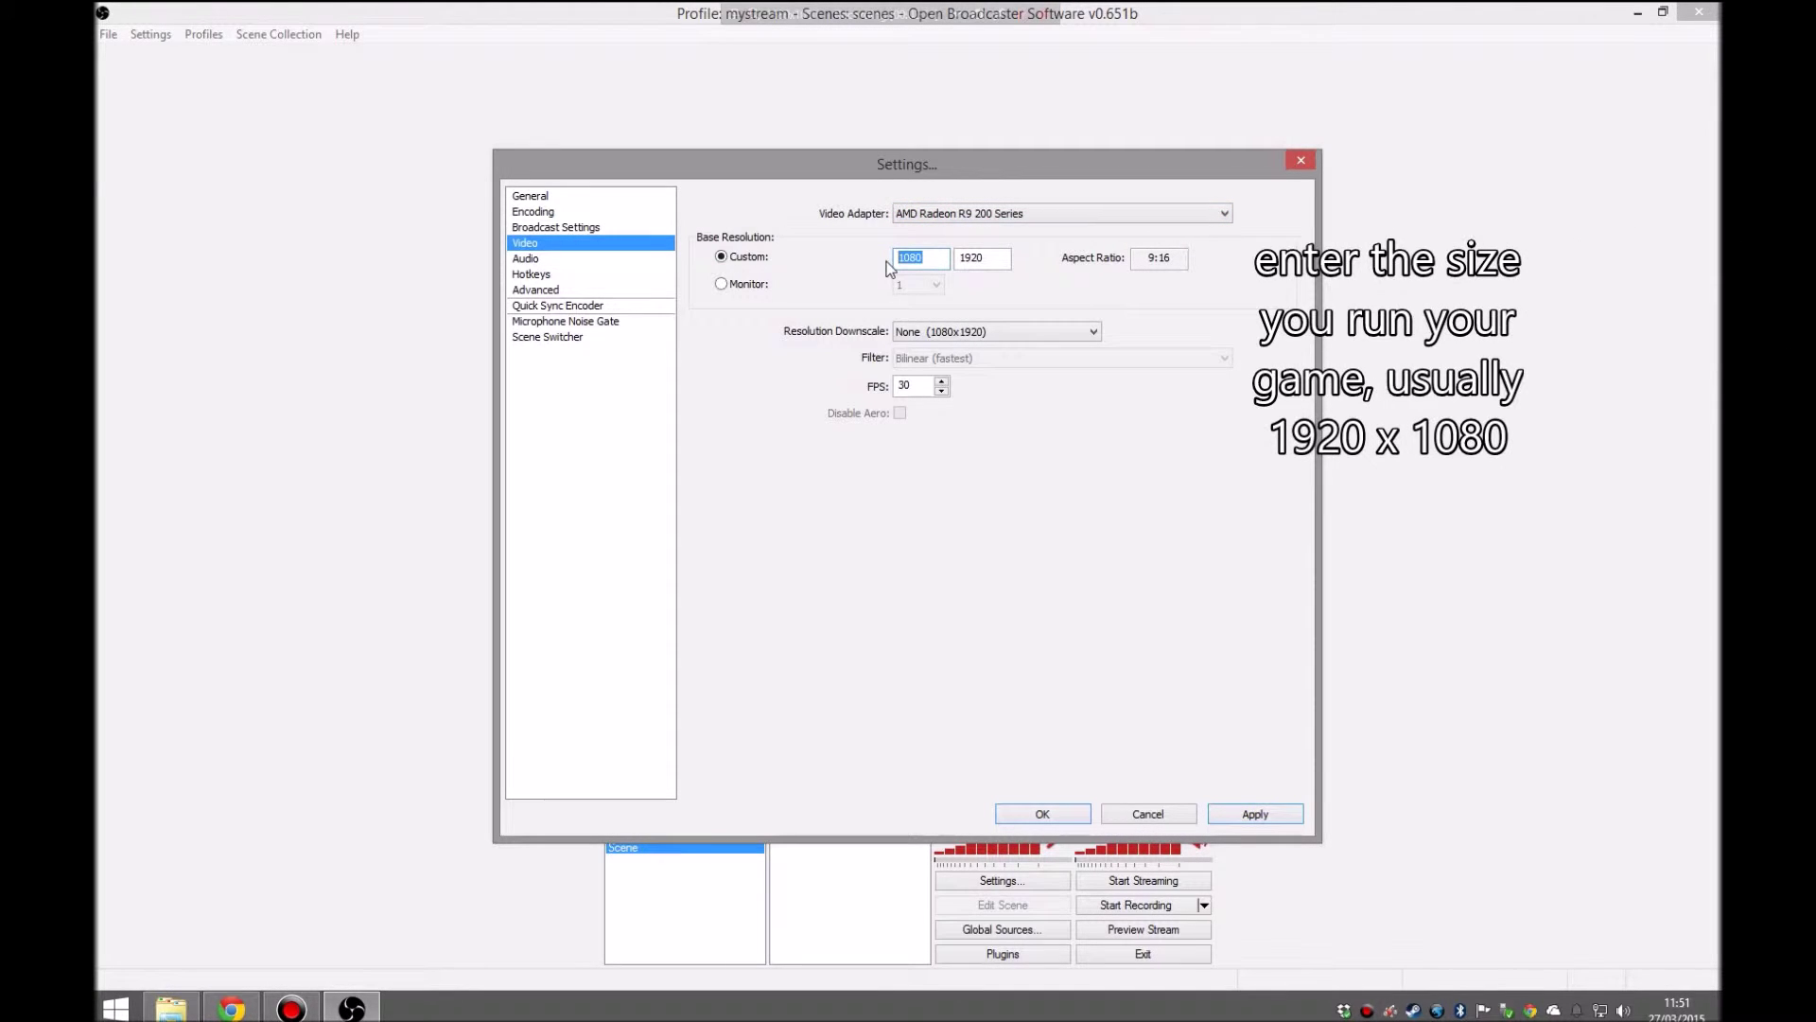
type("1920")
key("Tab")
type("1080")
Downscale the video resolution by 1.50 to 1280x720, set the frame rate to 43 FPS, and apply the changes.
left_click(942, 332)
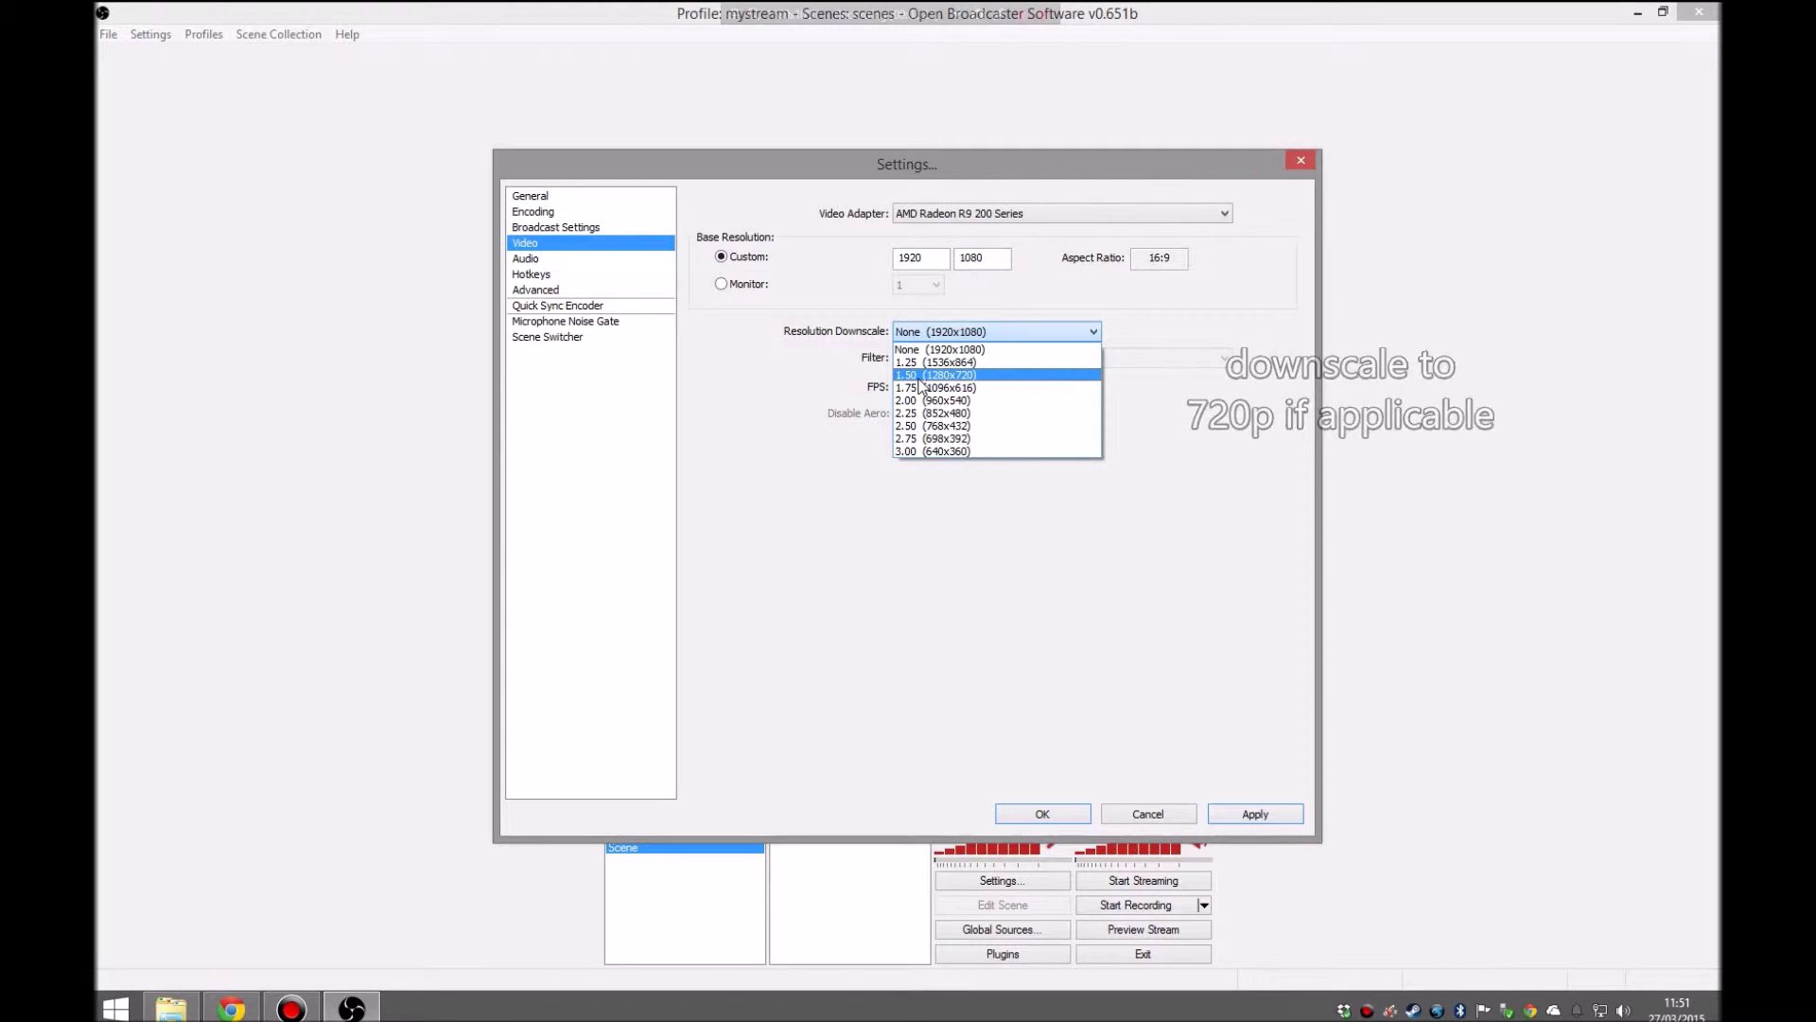
left_click(918, 376)
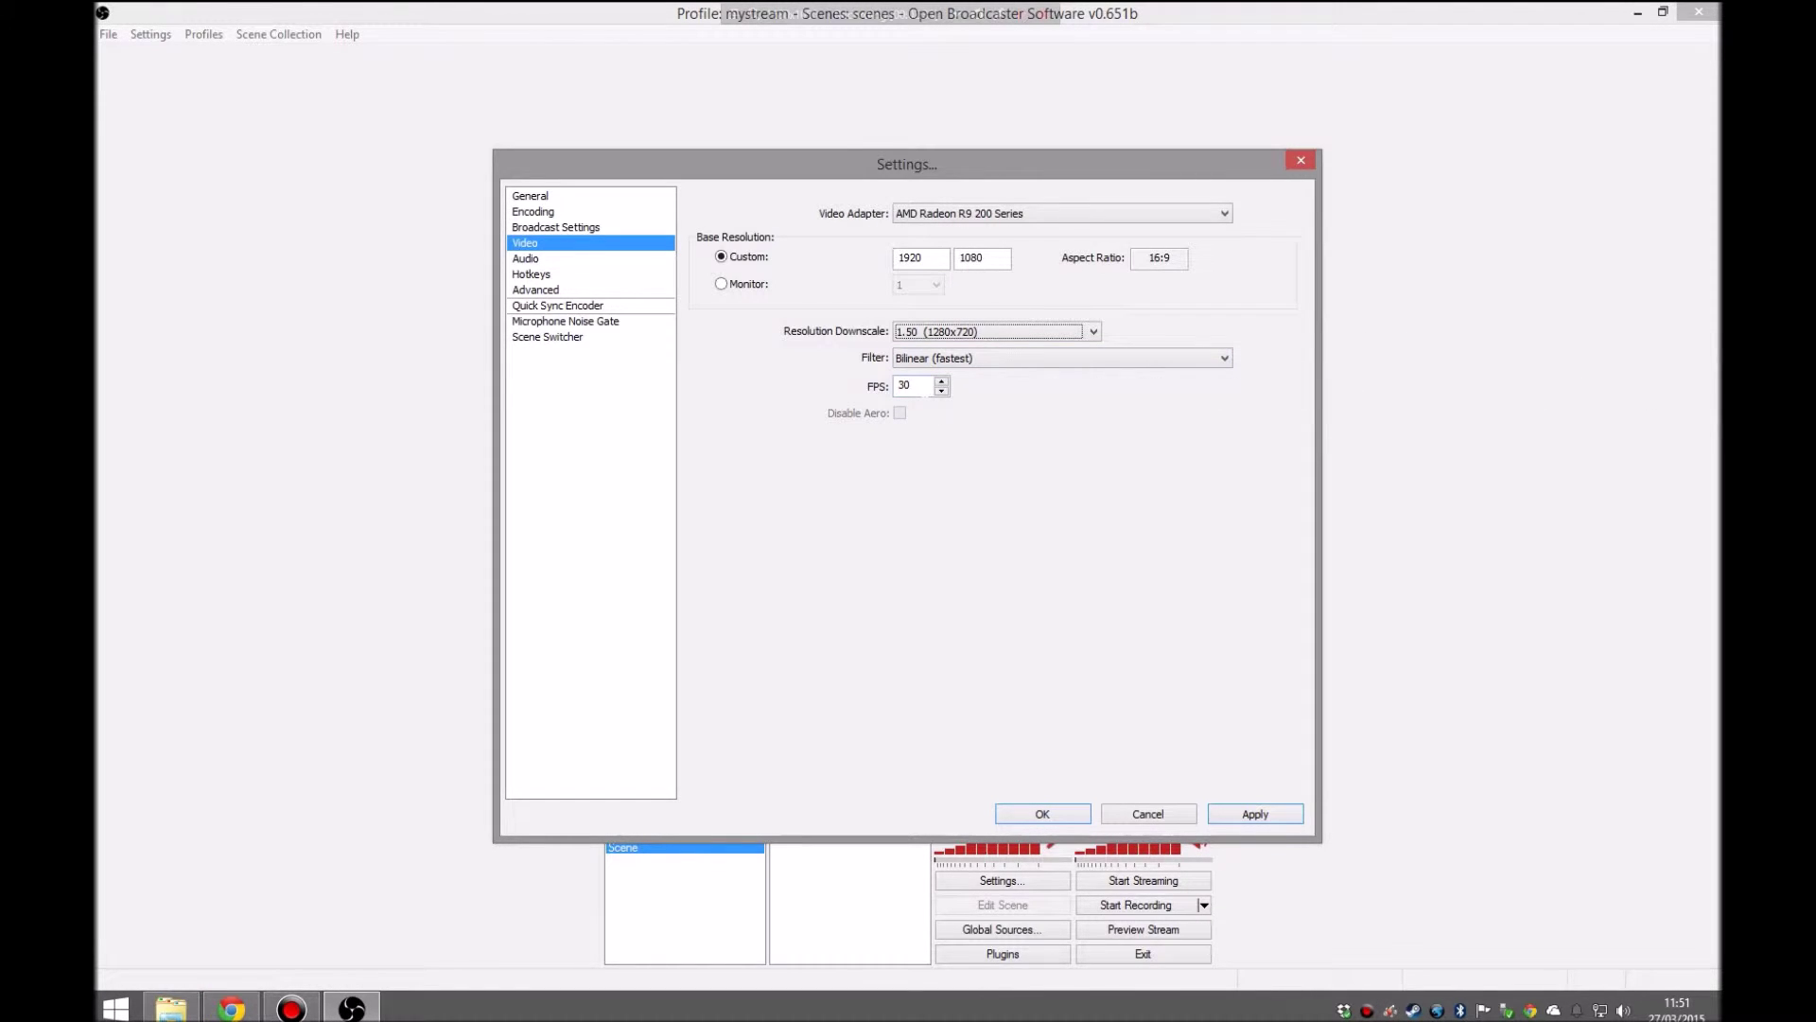
double_click(905, 385)
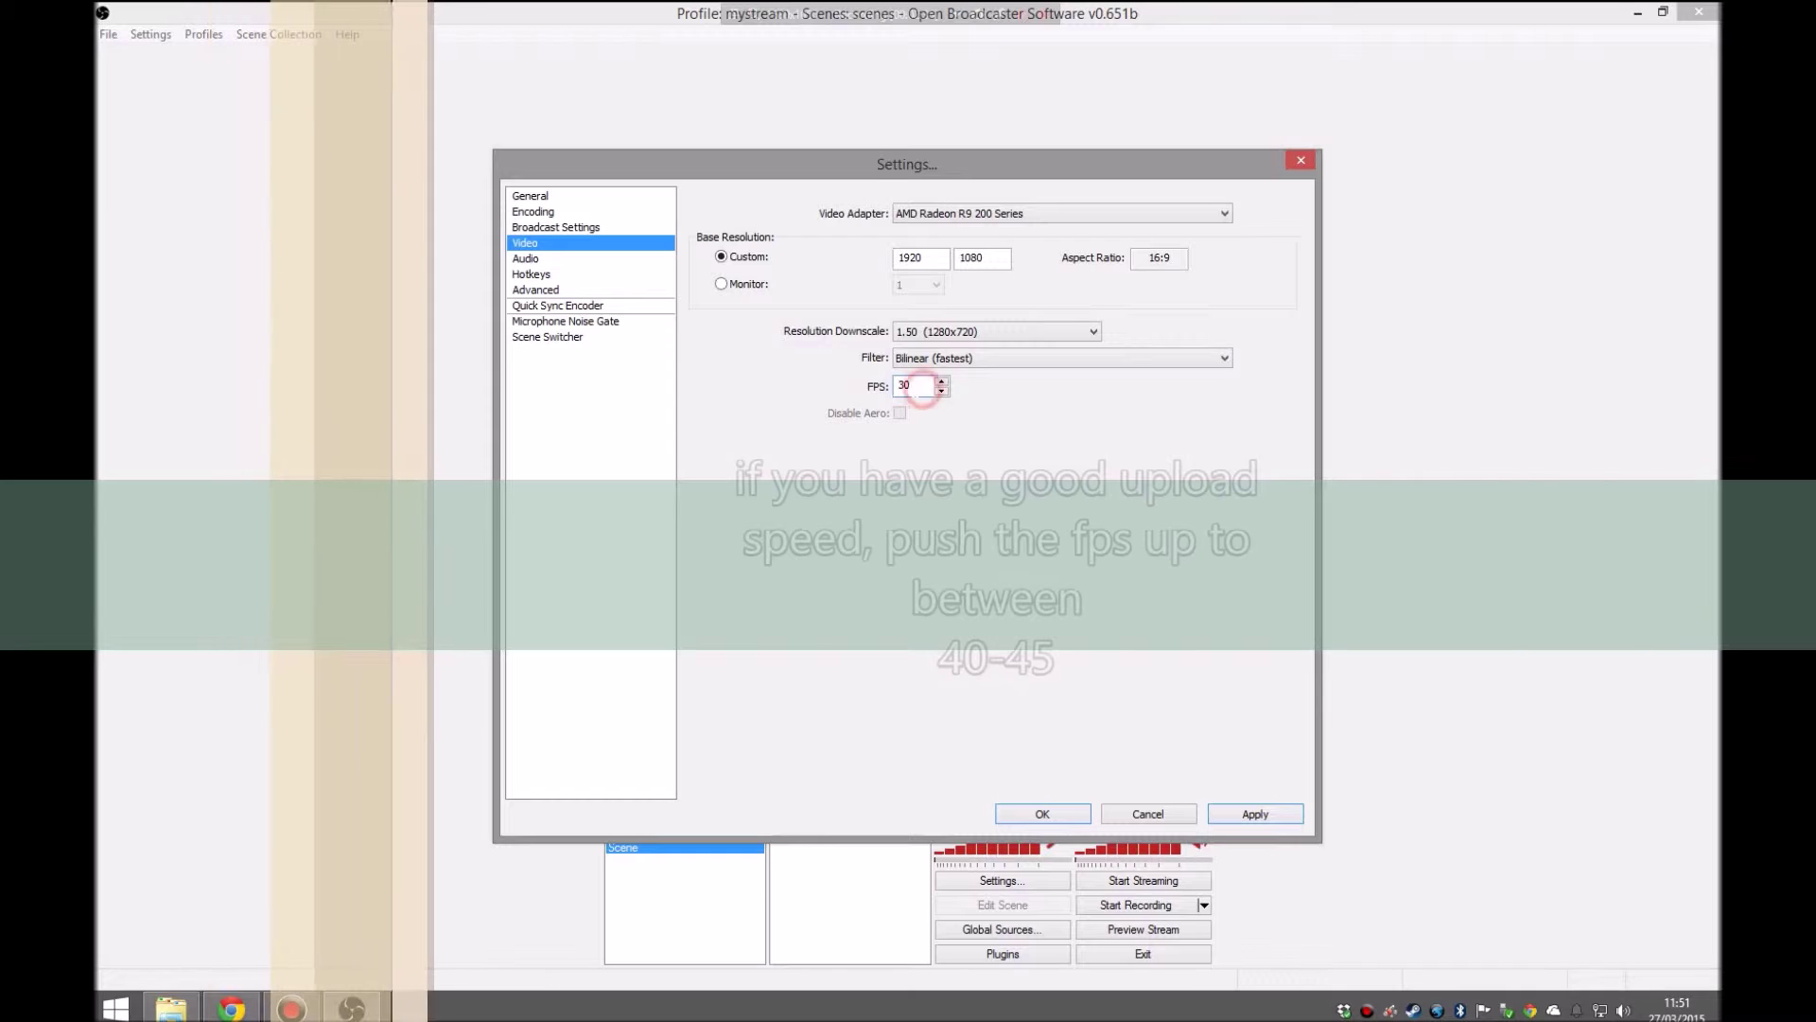
type("4")
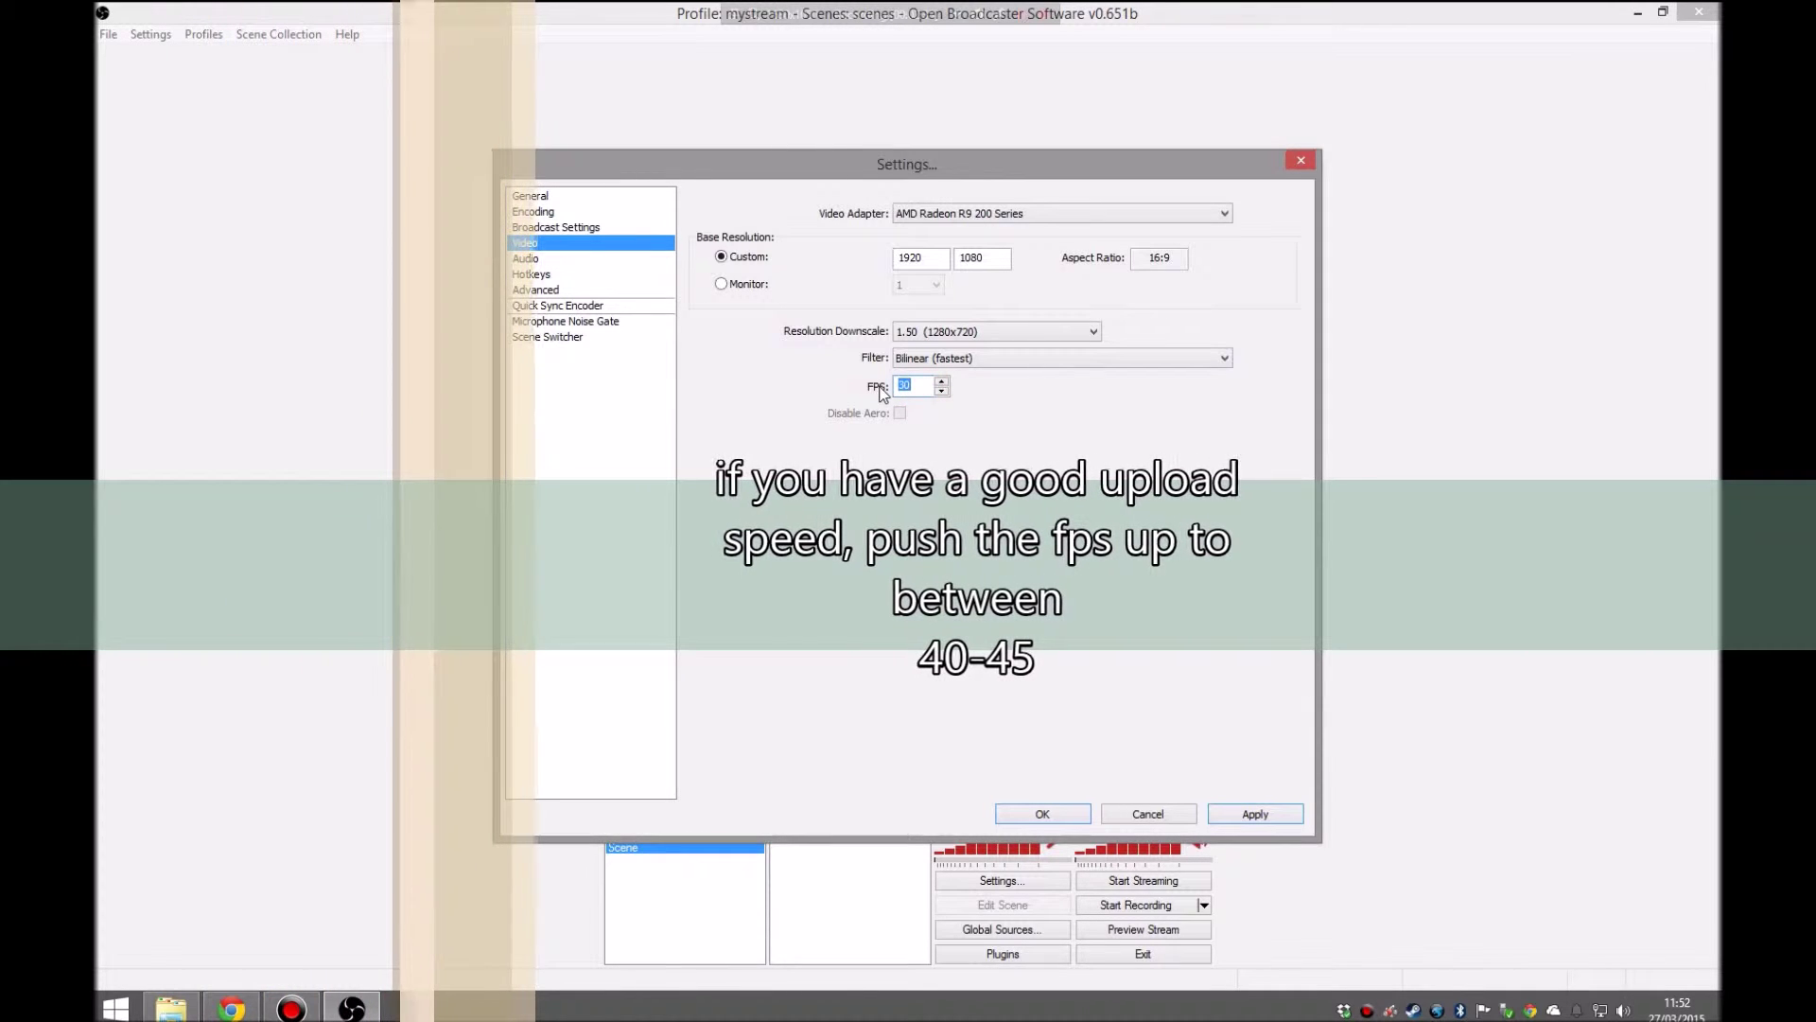
type("3")
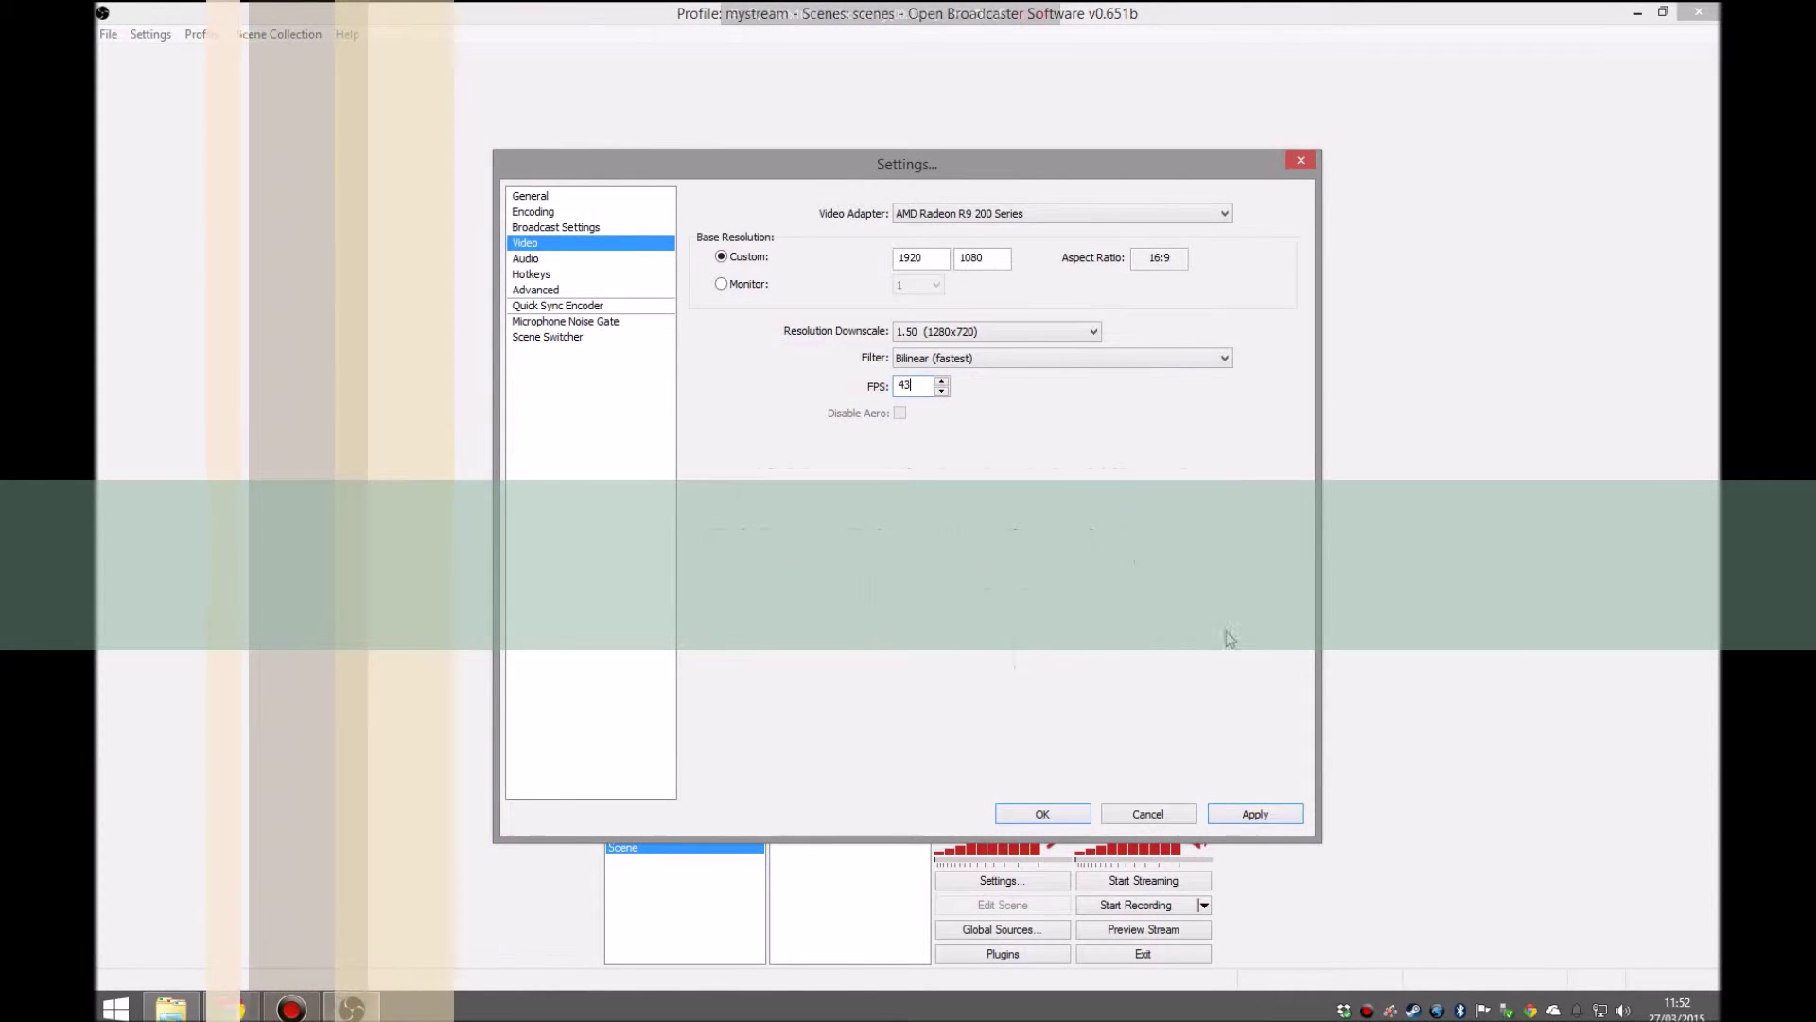
left_click(1236, 815)
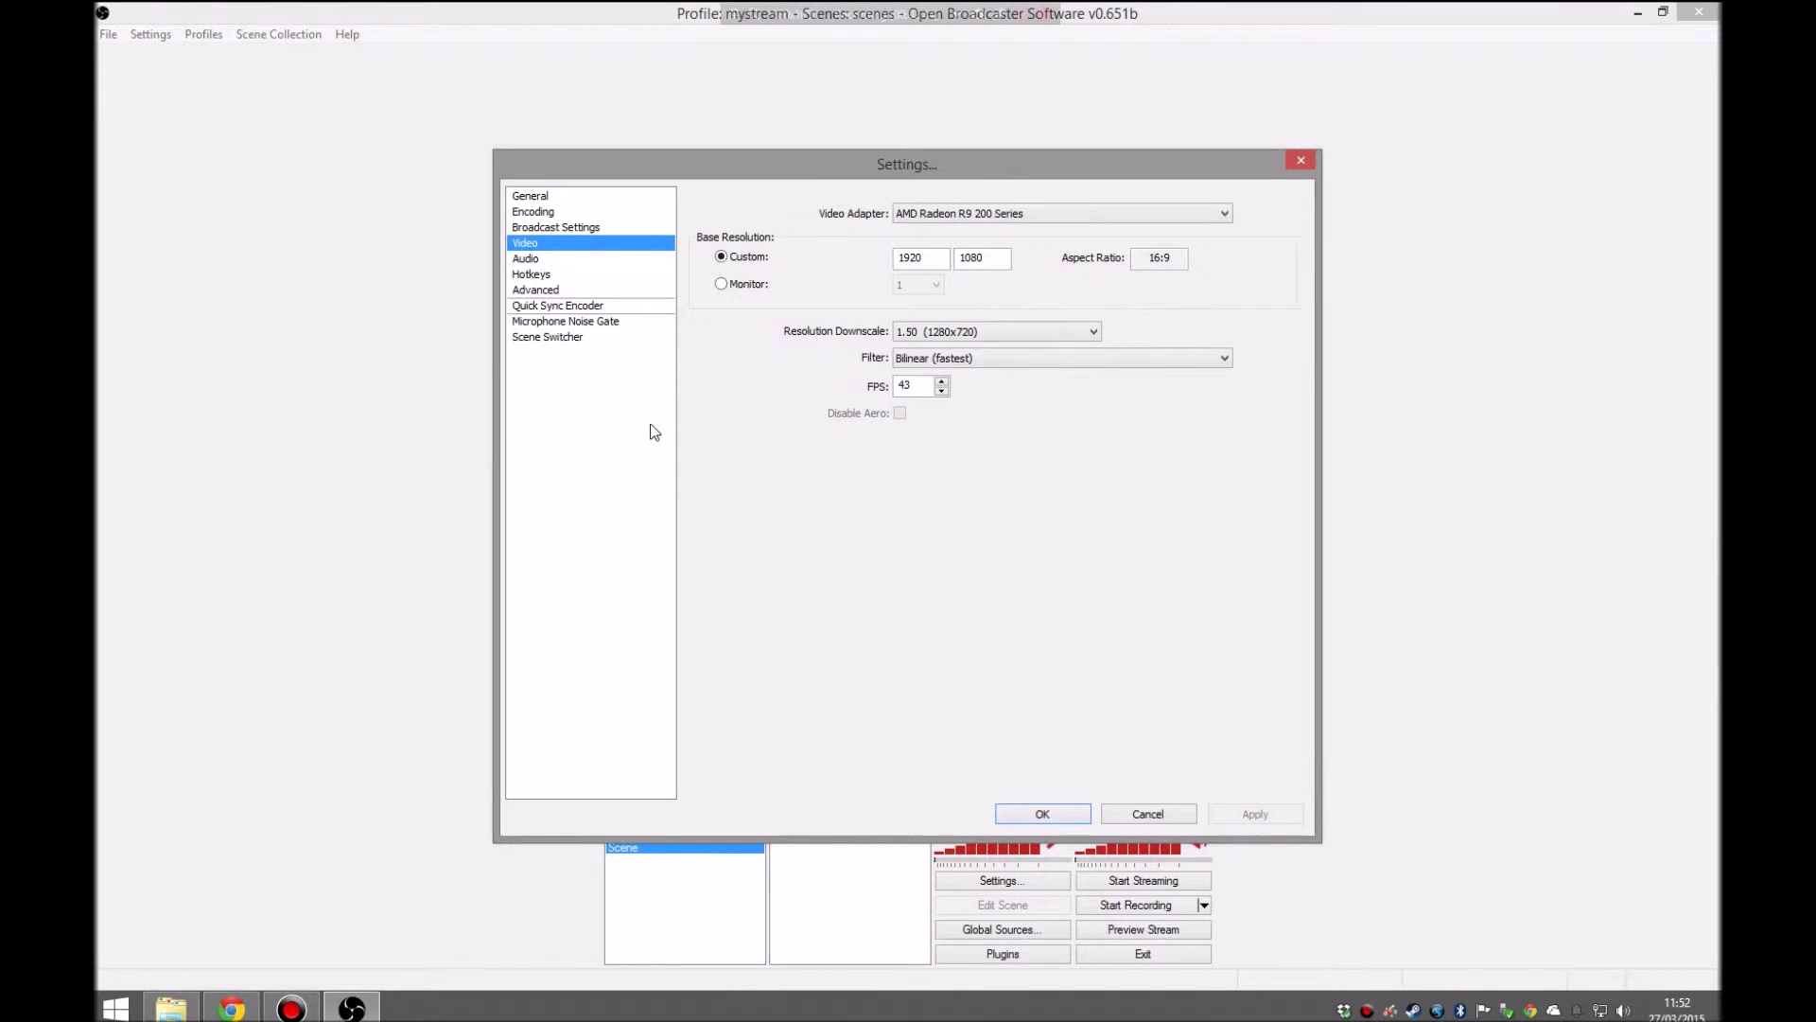
In the audio settings, choose the 2- High Definition Audio Device as the microphone/auxiliary device and apply the change.
left_click(569, 256)
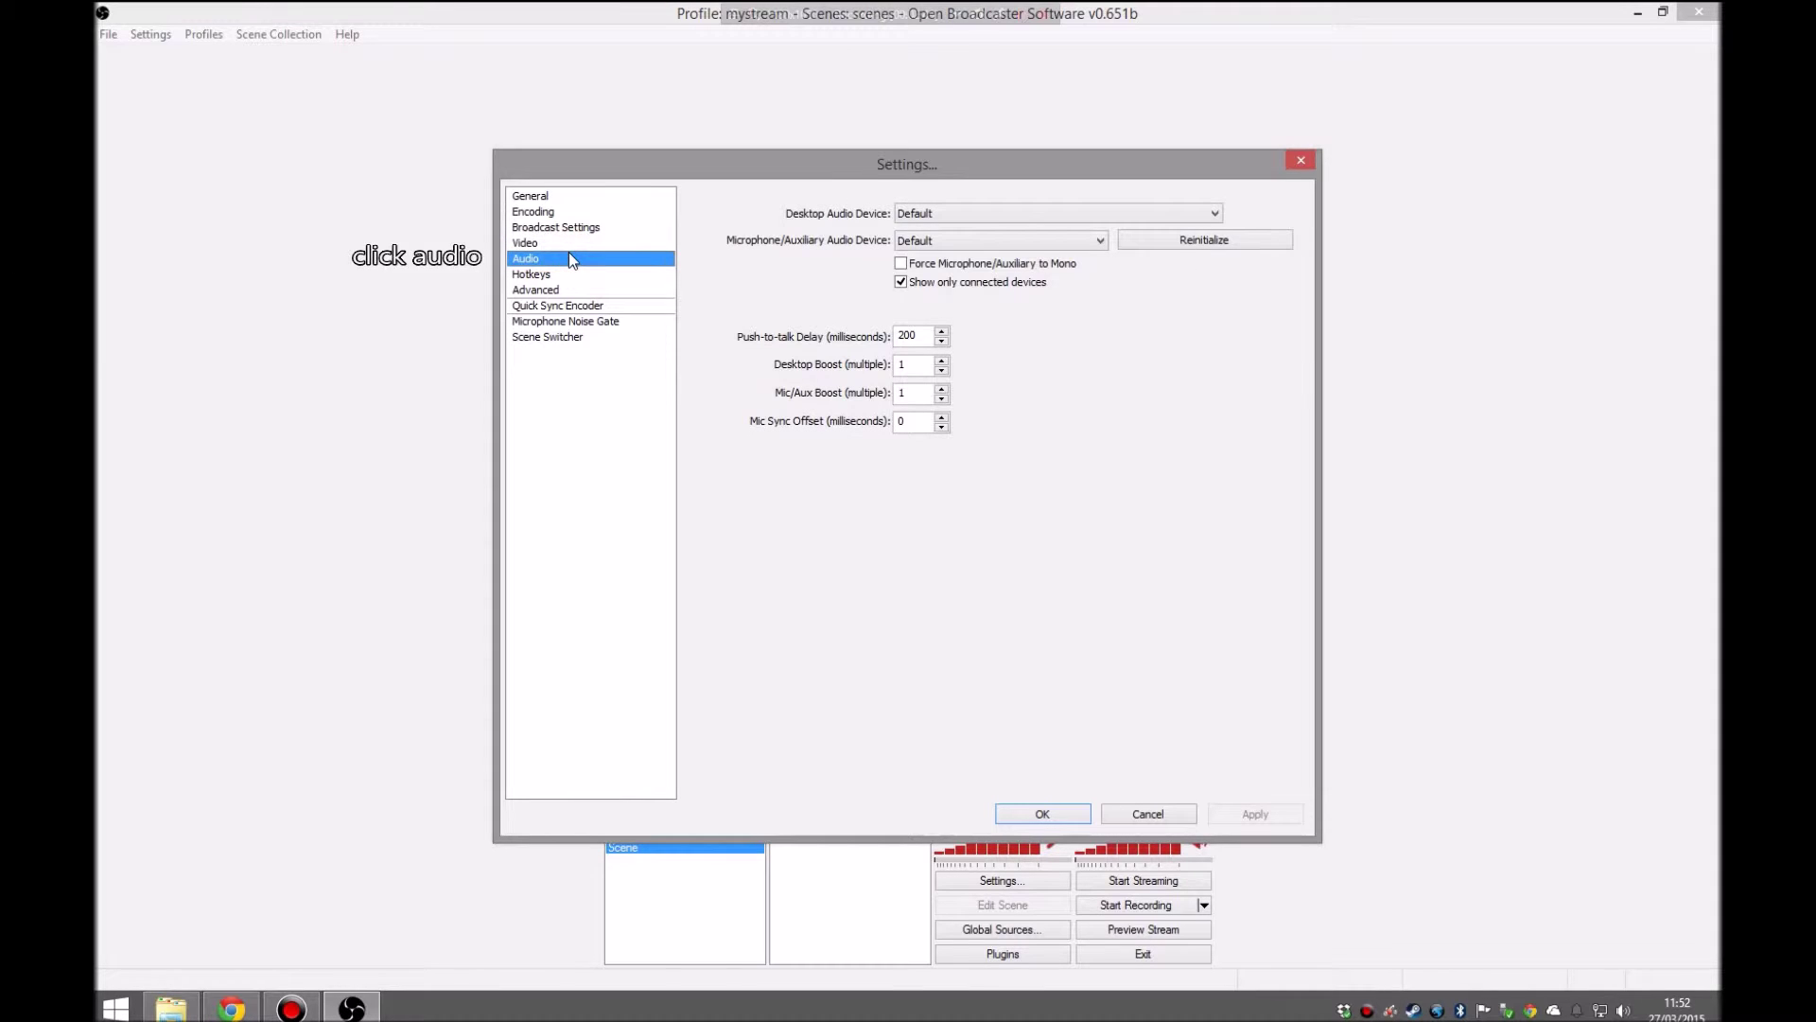
left_click(955, 216)
left_click(955, 218)
left_click(953, 242)
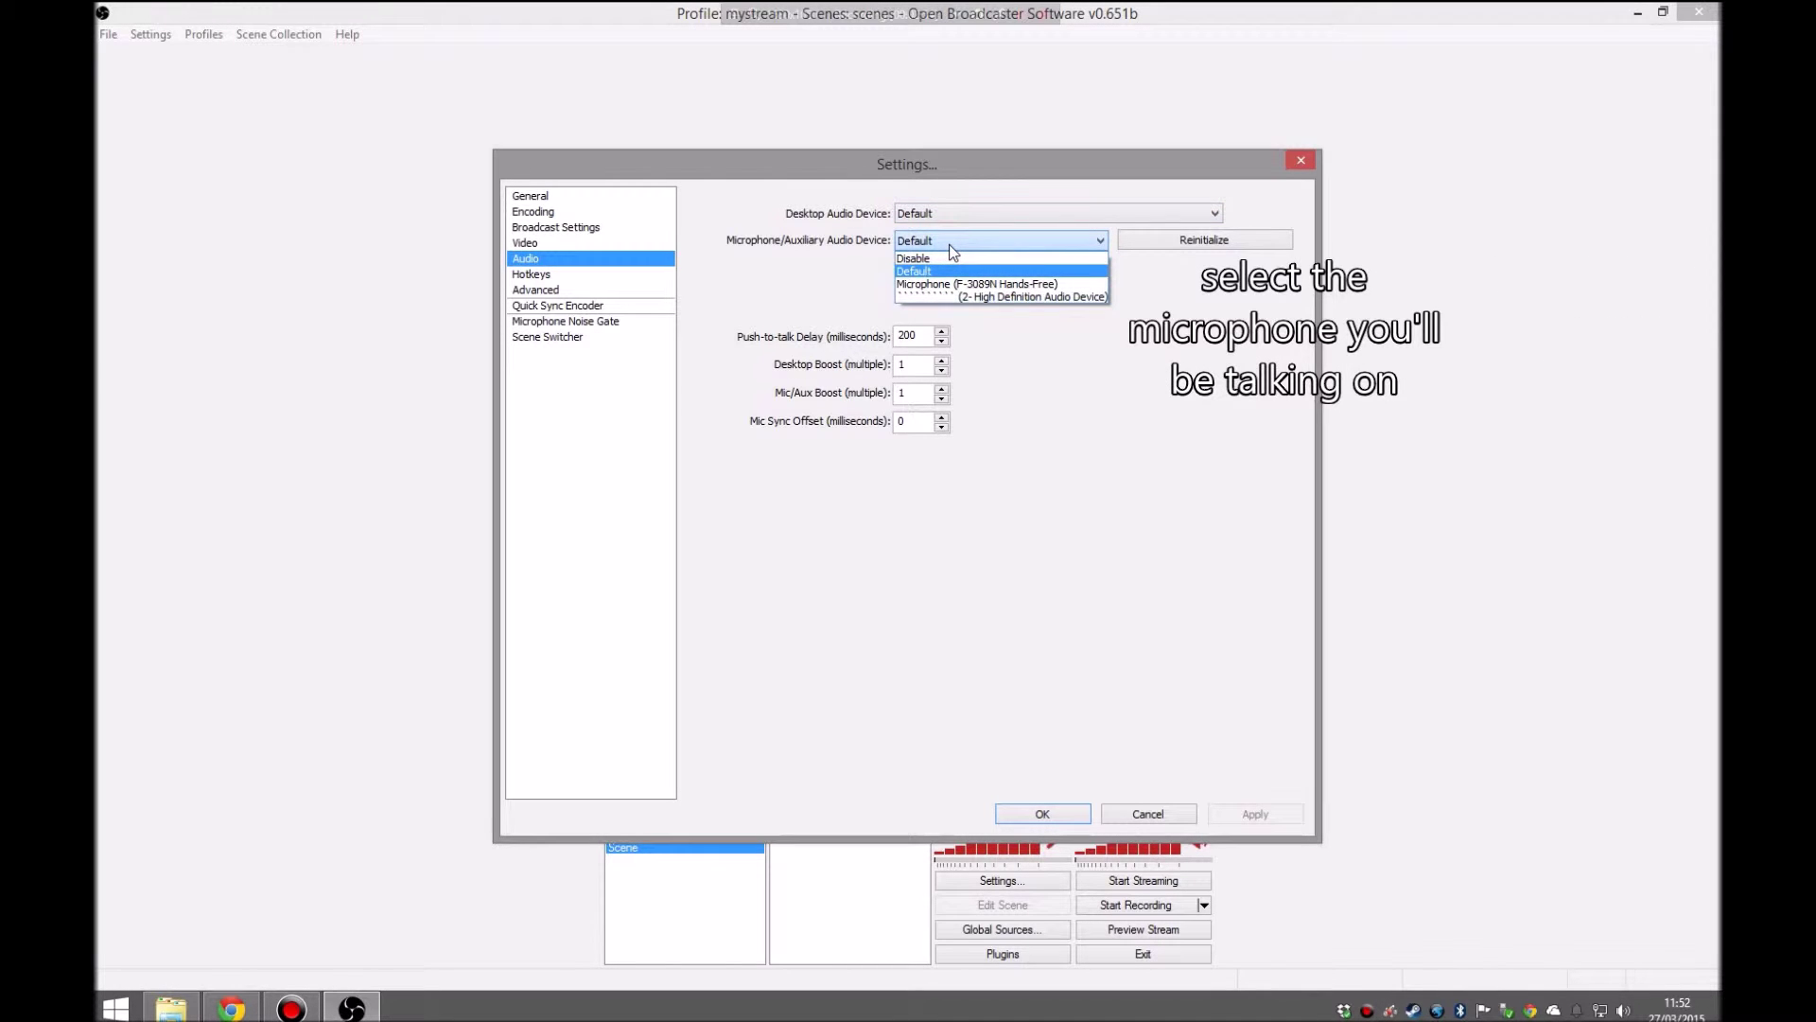
left_click(935, 298)
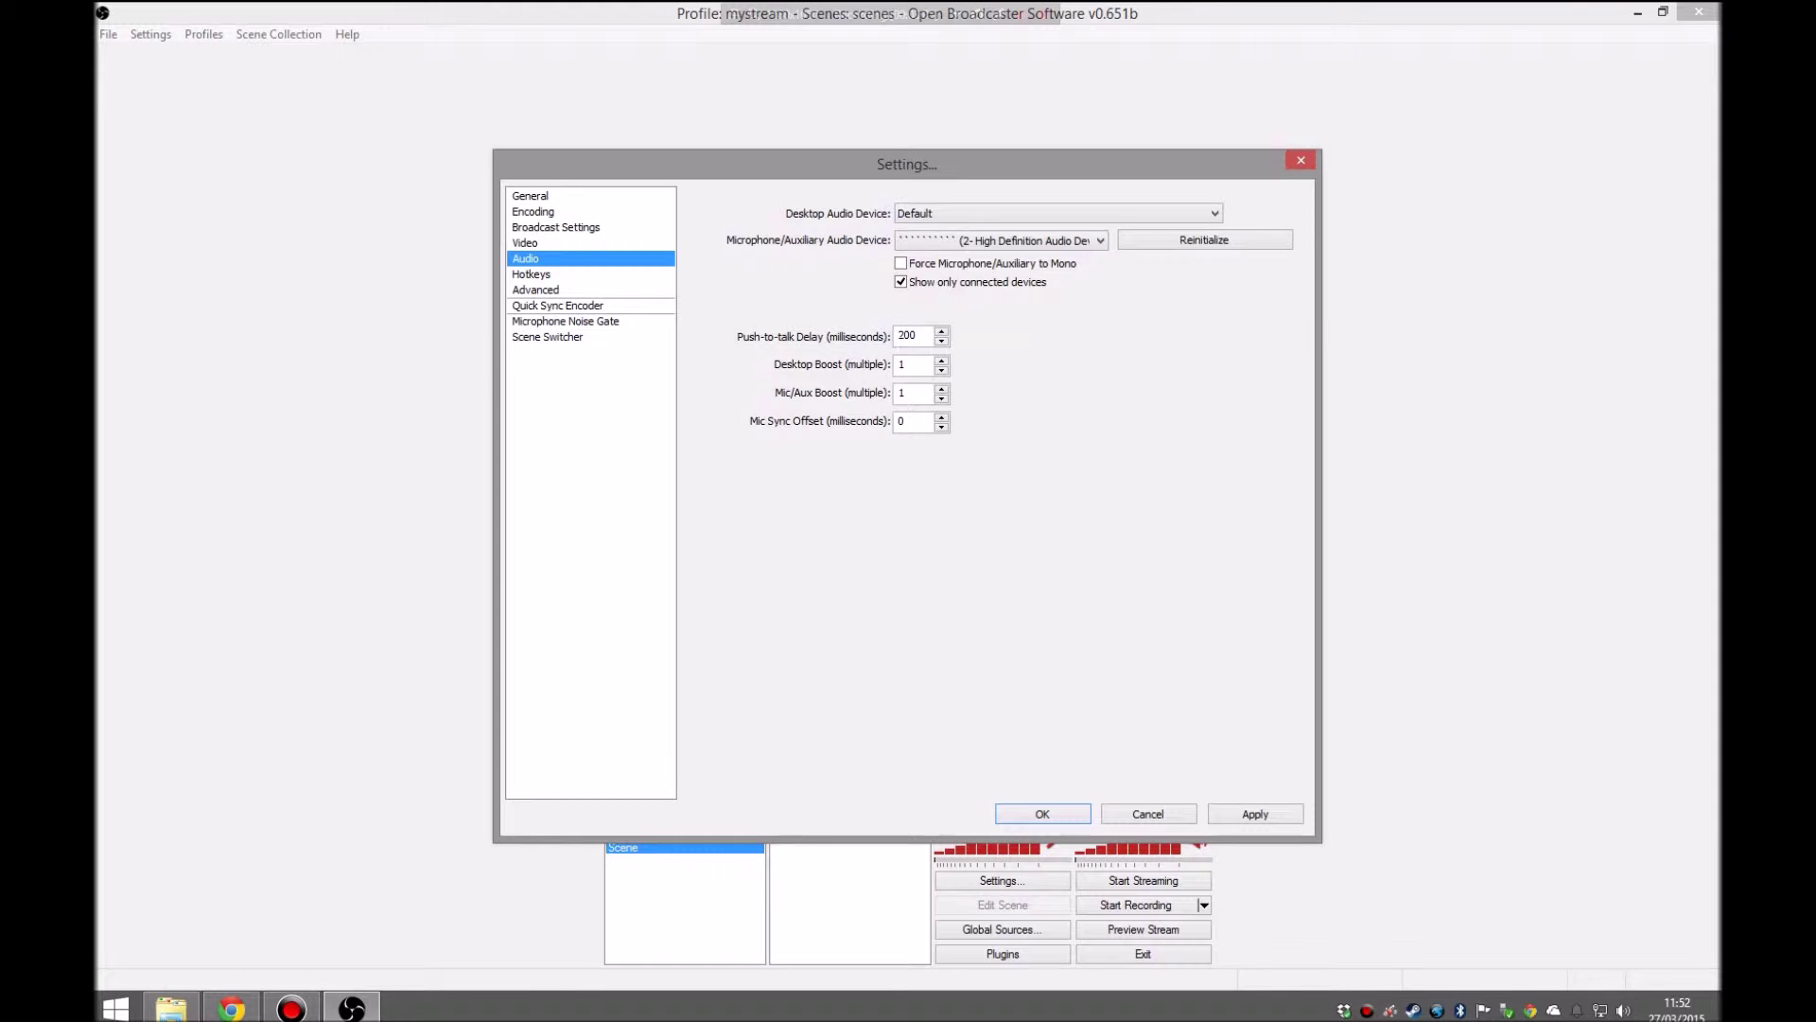
left_click(1257, 813)
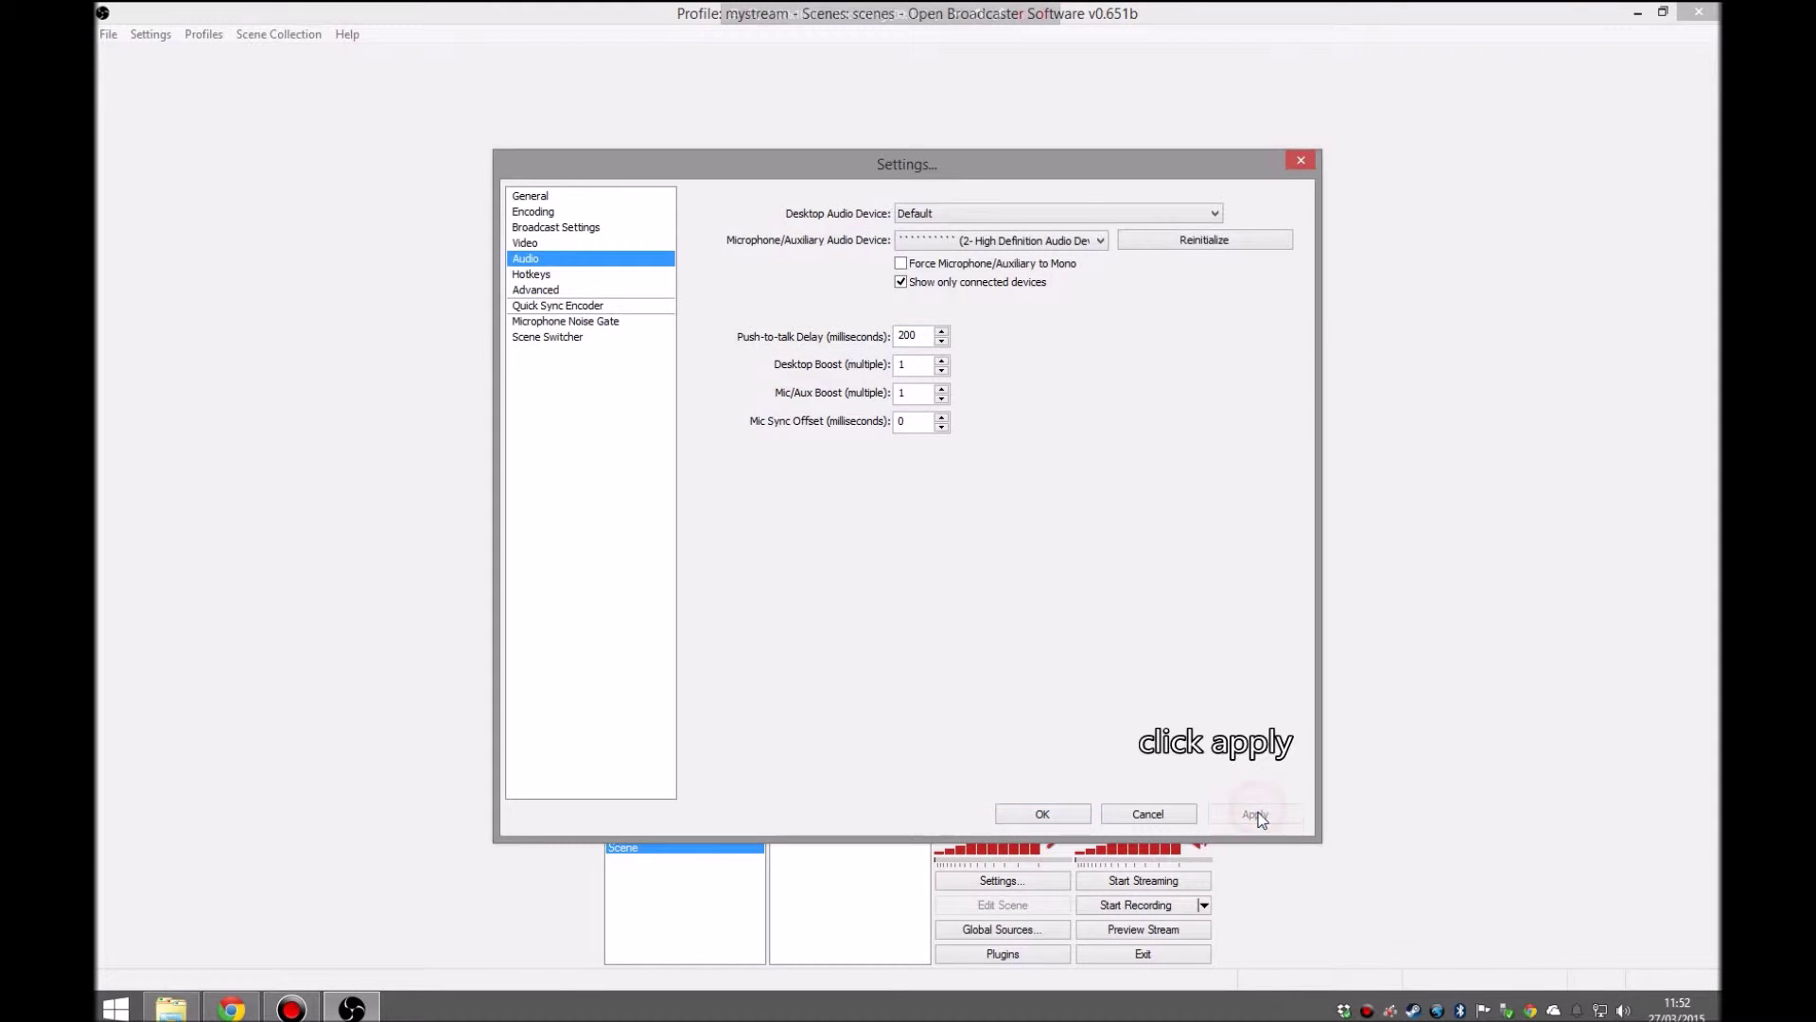
Assign ALT + S as the Save Replay Buffer hotkey and apply the change.
left_click(587, 276)
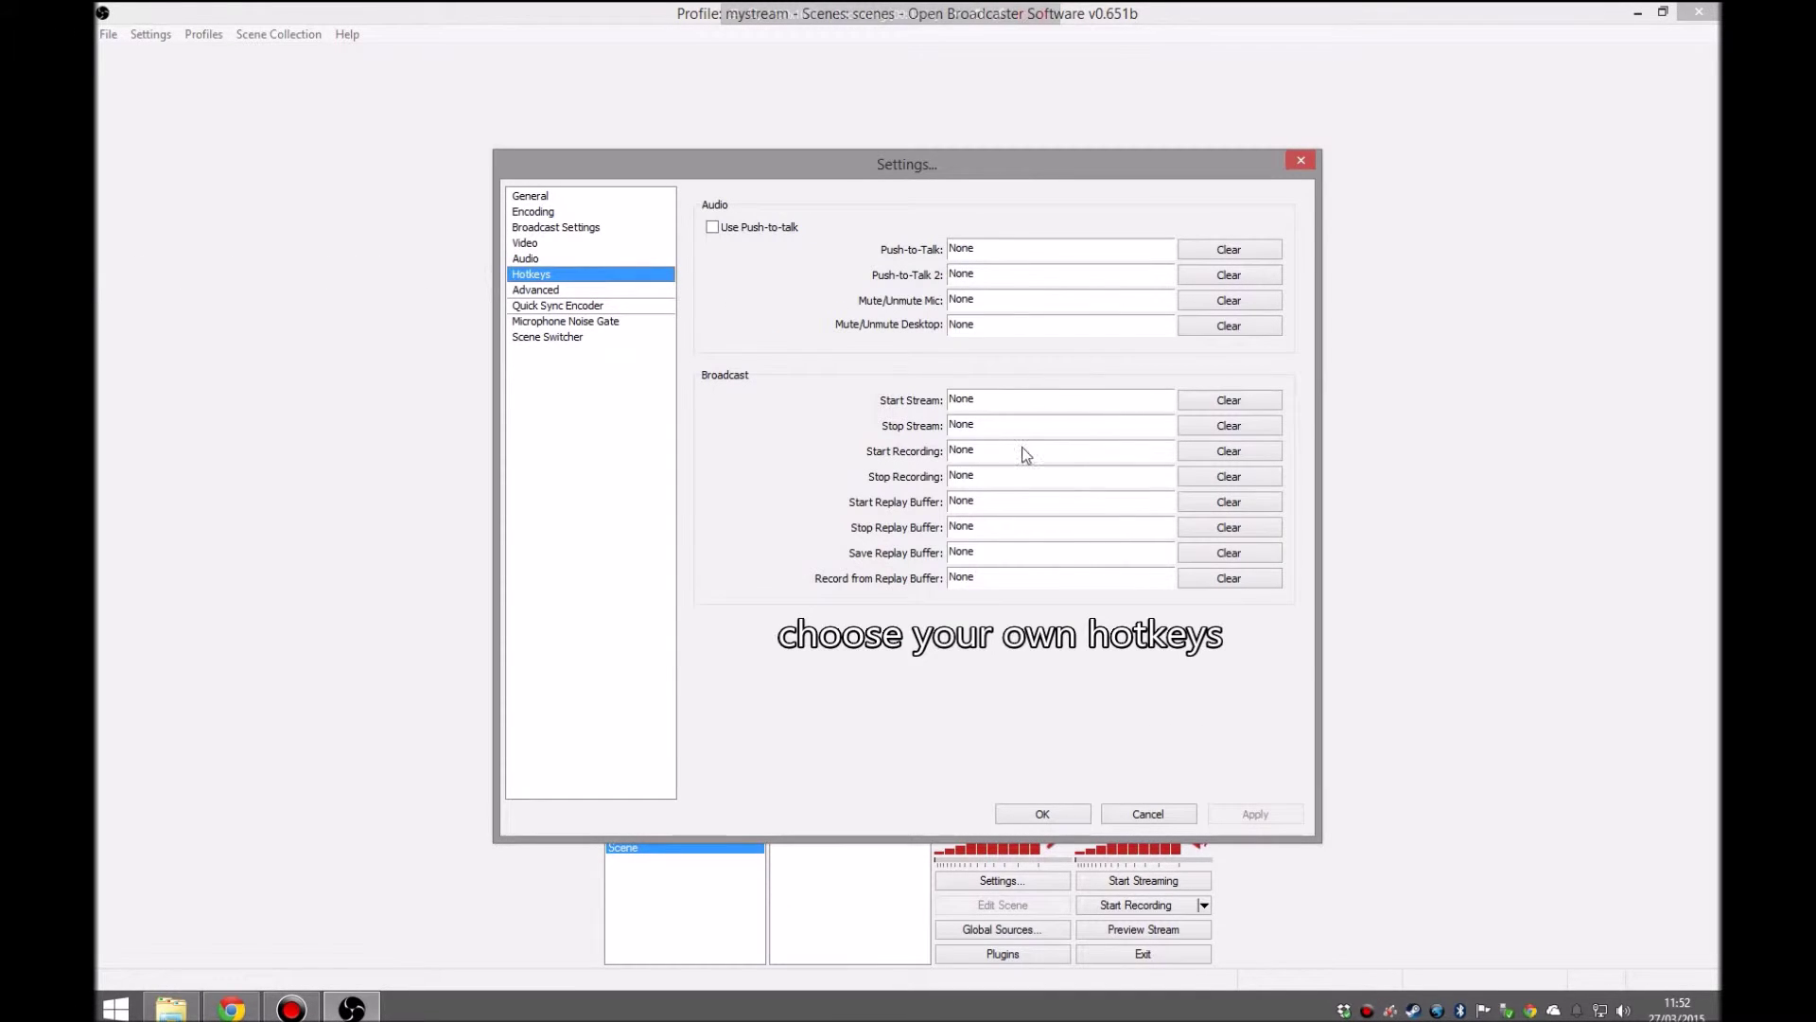
left_click(993, 552)
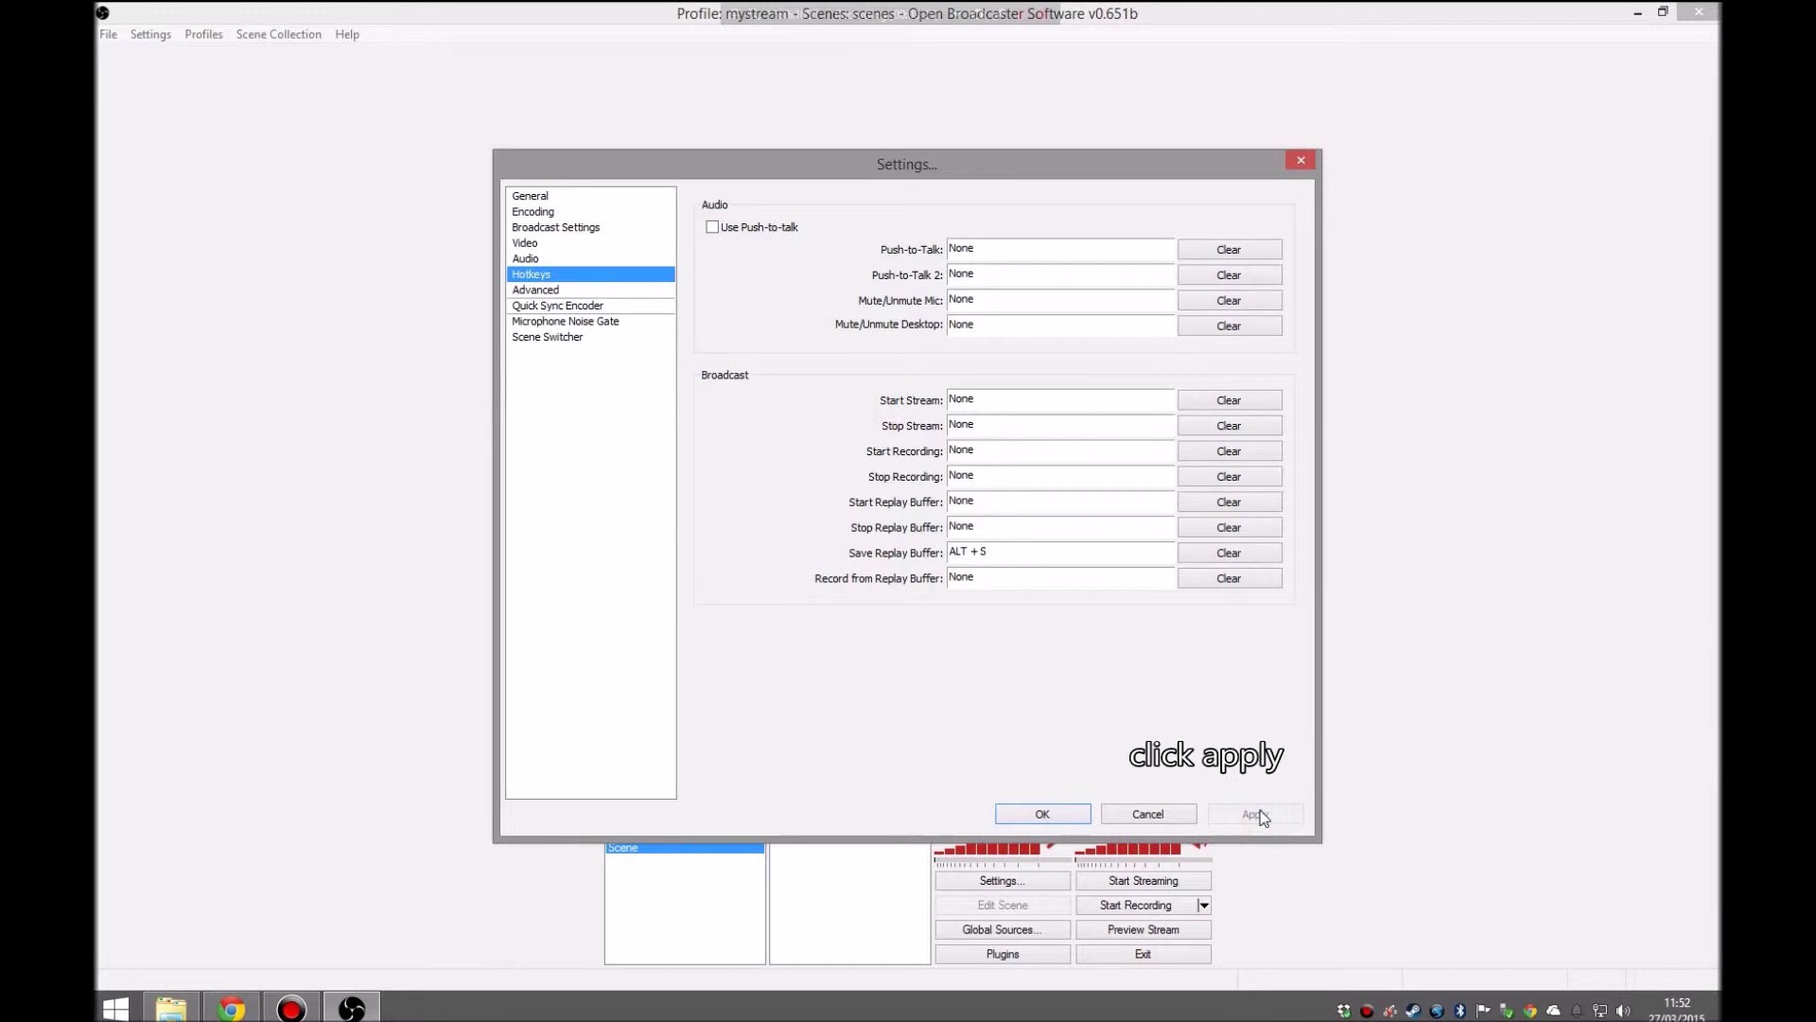
Review the Advanced, Quick Sync Encoder, Scene Switcher and Microphone Noise Gate settings without editing them, and close the settings.
left_click(605, 293)
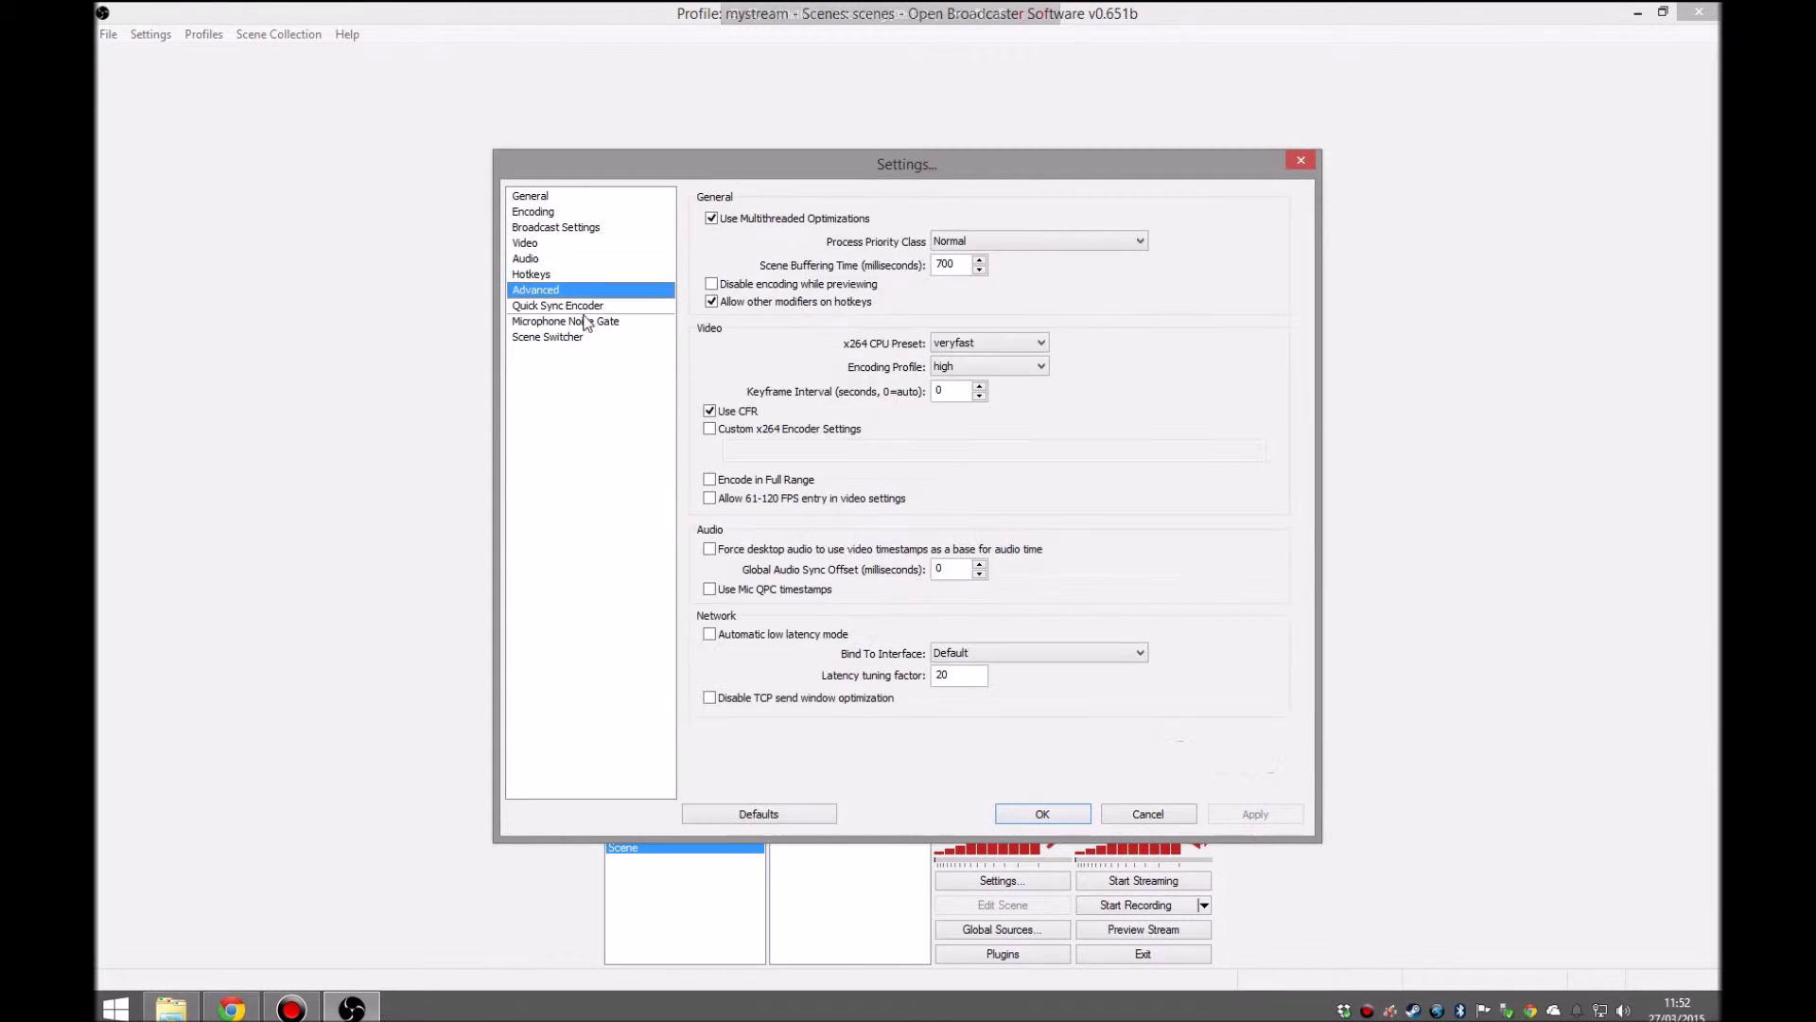
left_click(577, 307)
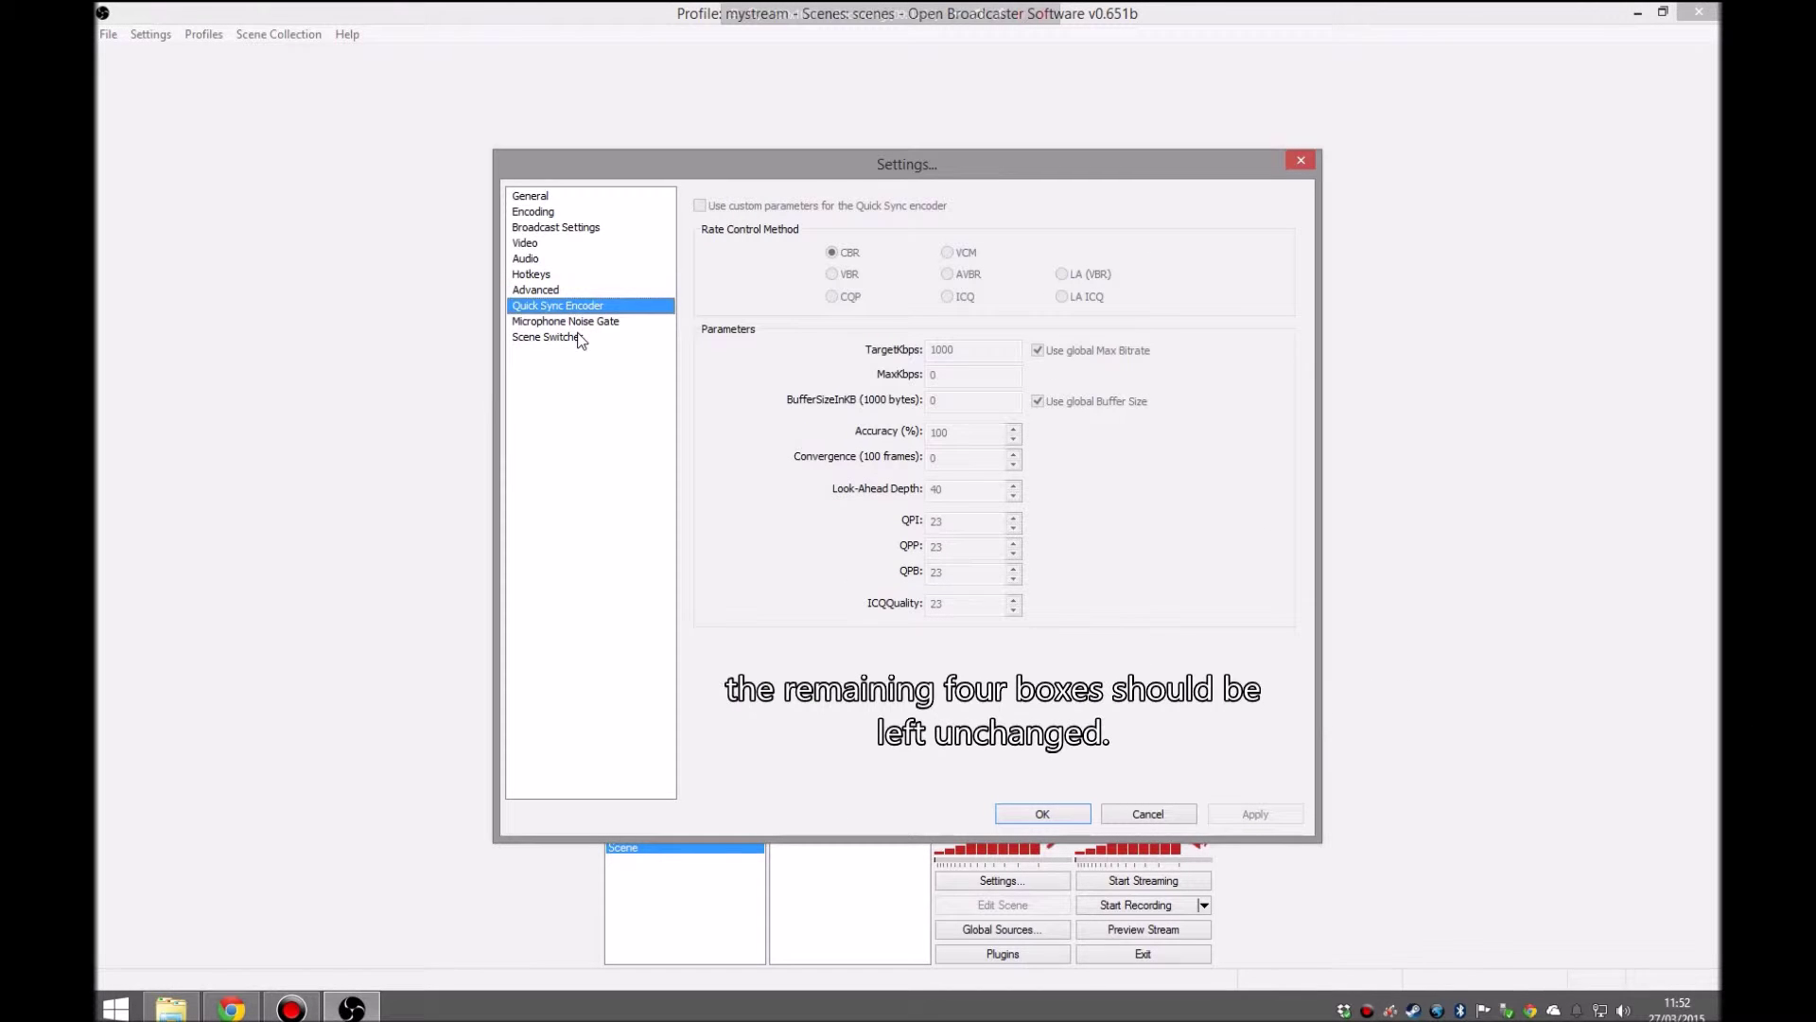
left_click(577, 337)
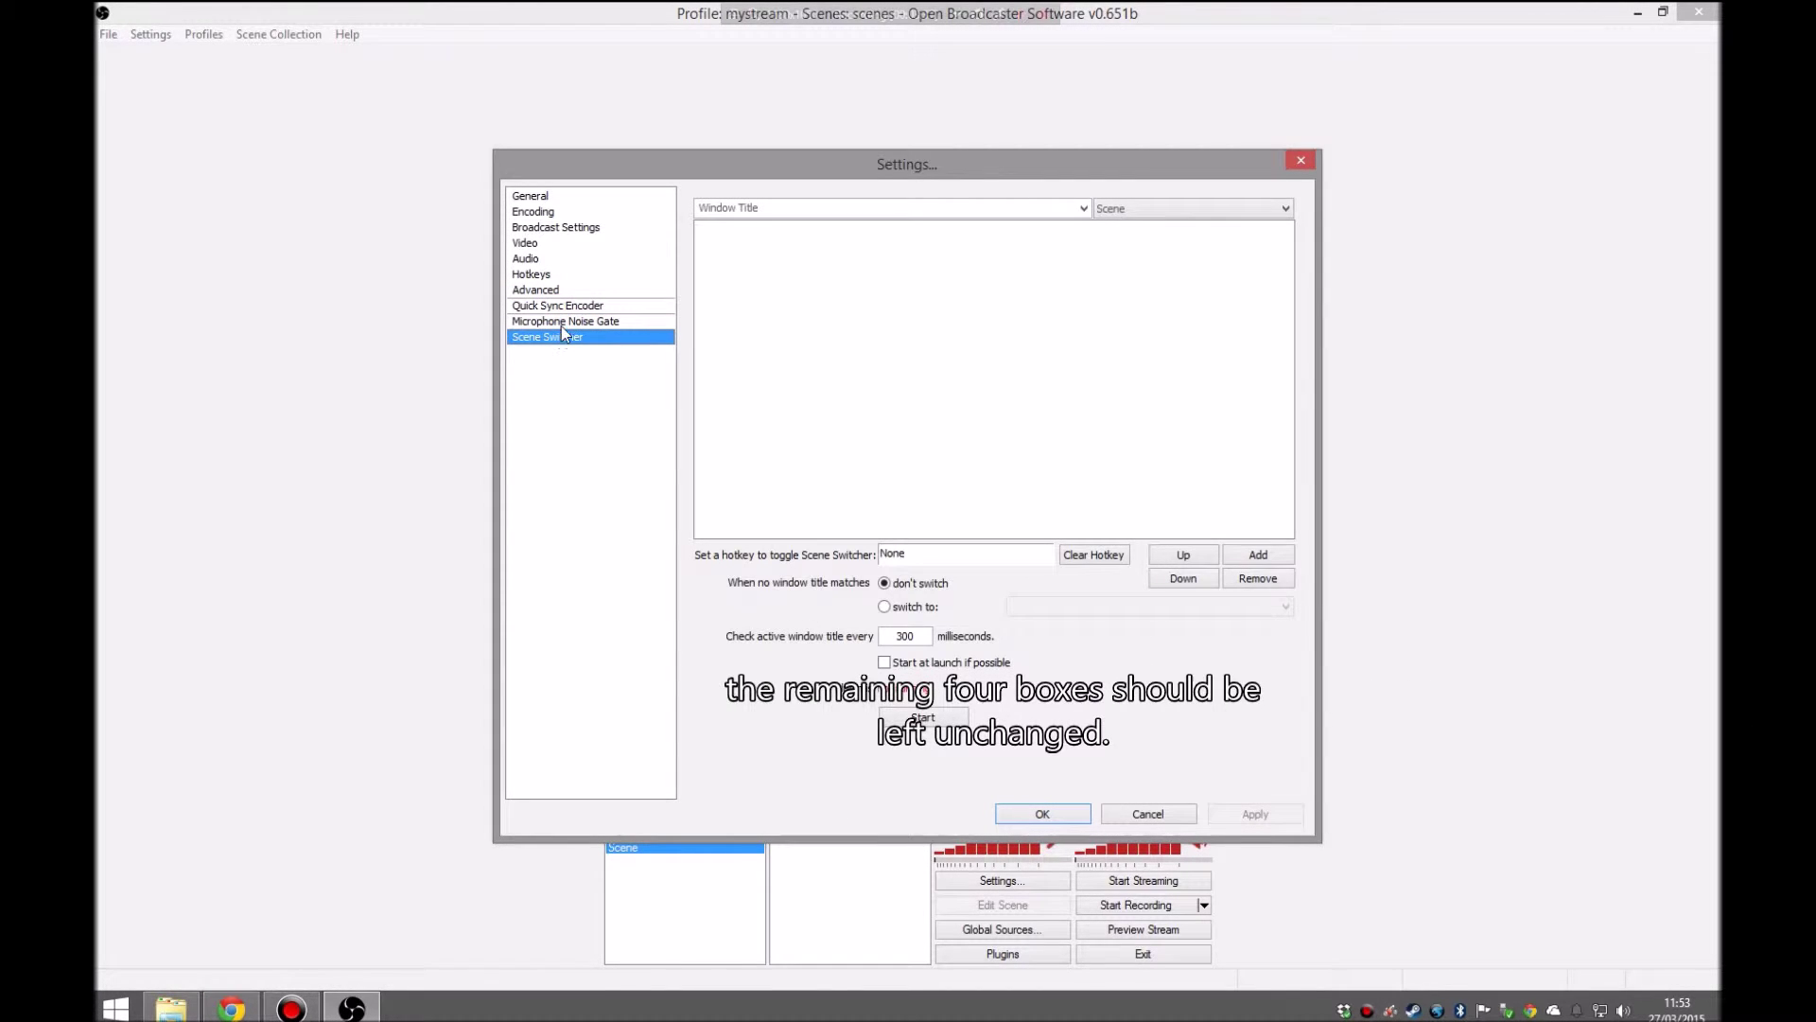
left_click(560, 322)
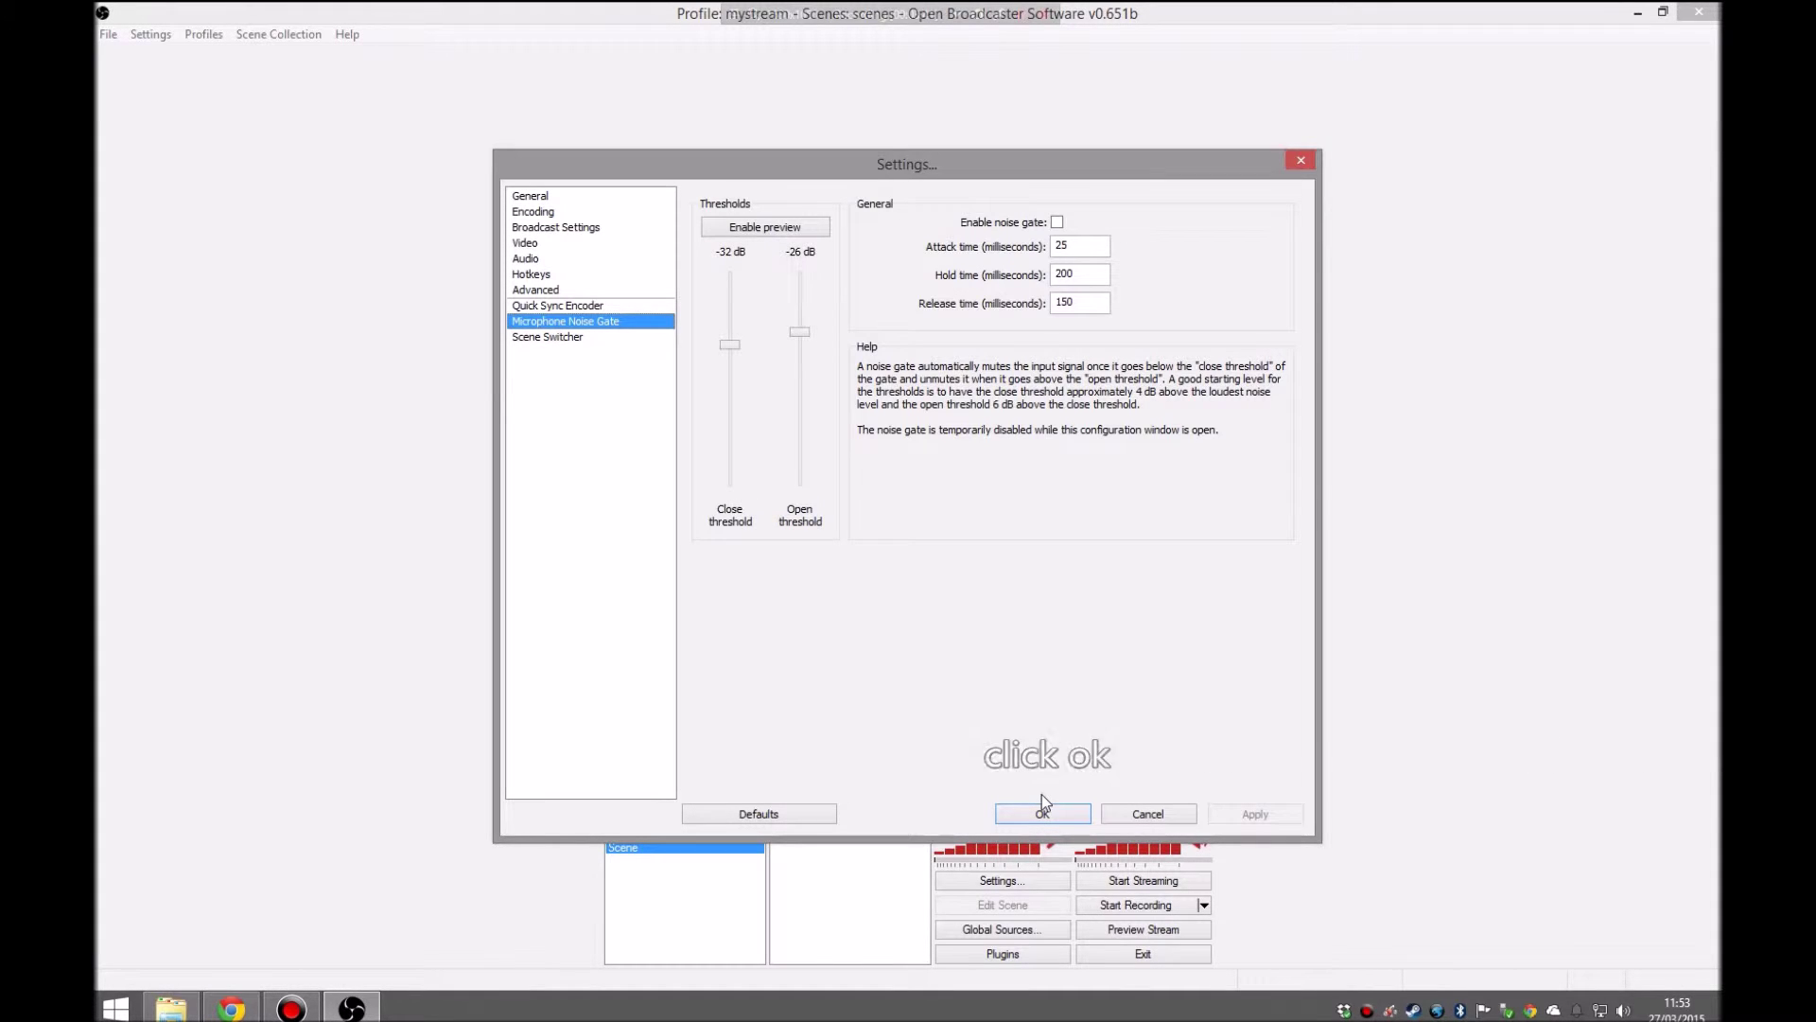
left_click(1052, 819)
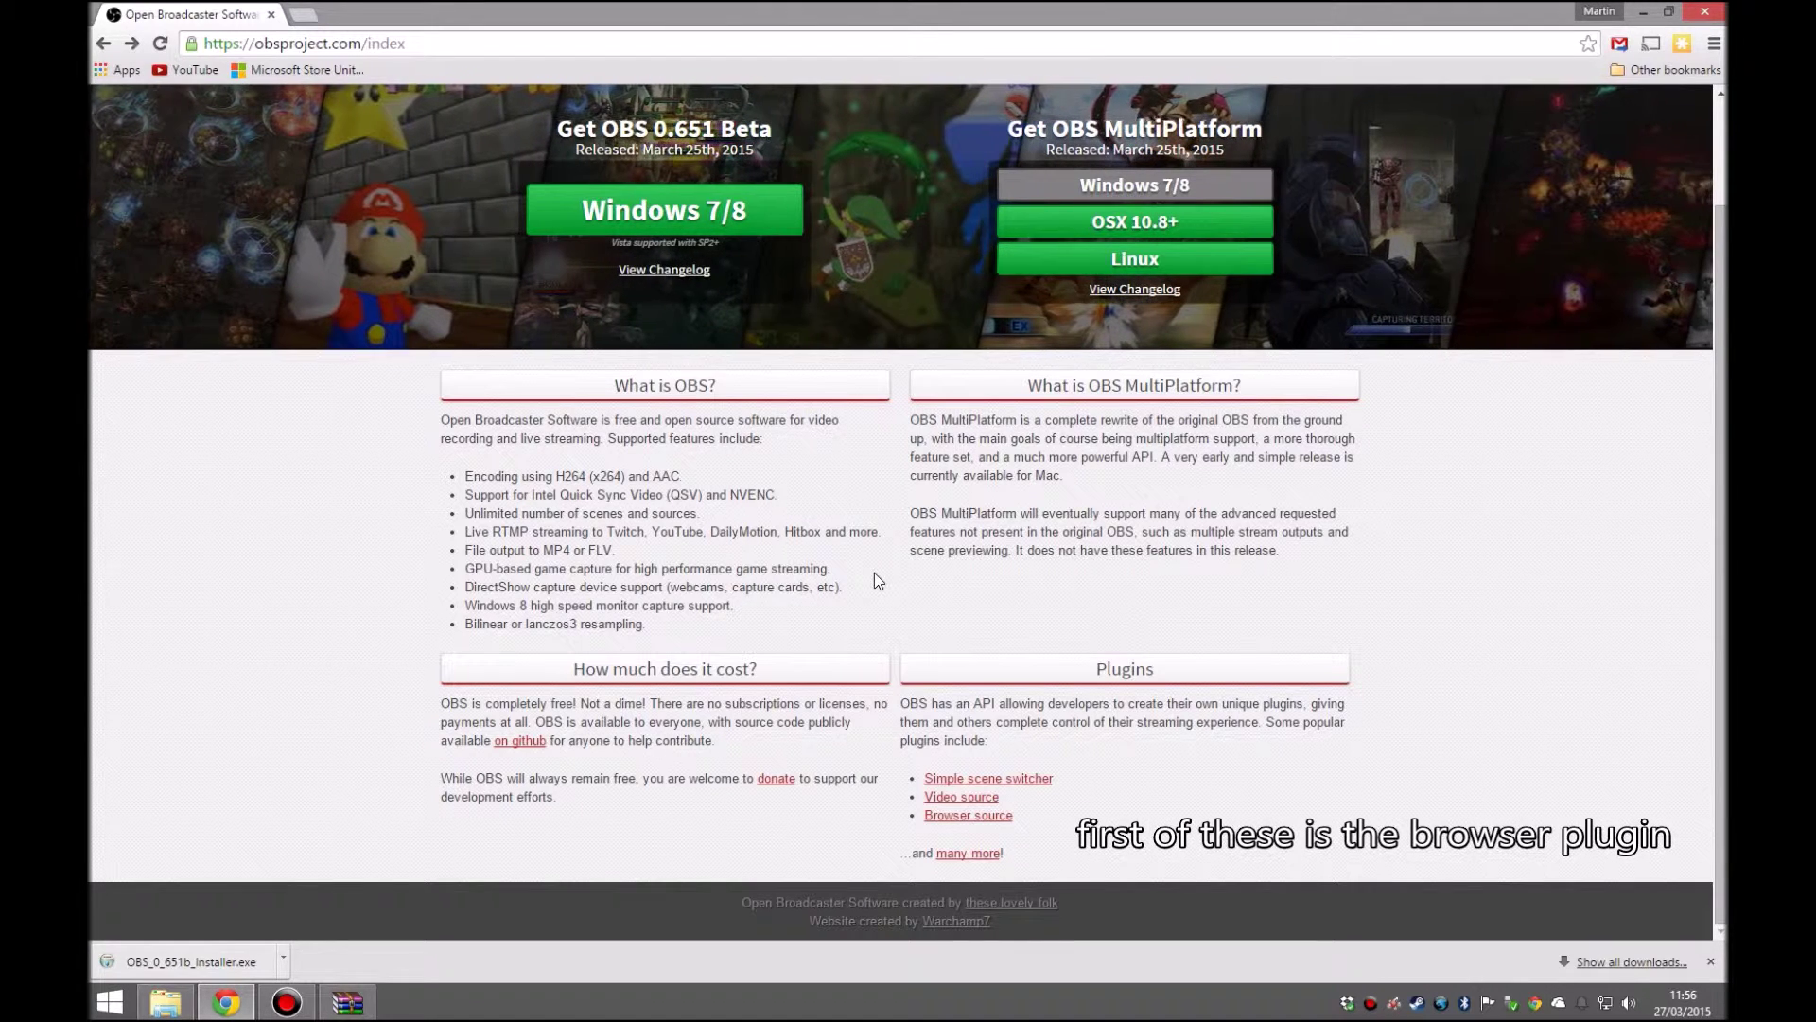
Open the Browser source plugin page on the OBS website and go to its 64-bit download link.
left_click(959, 816)
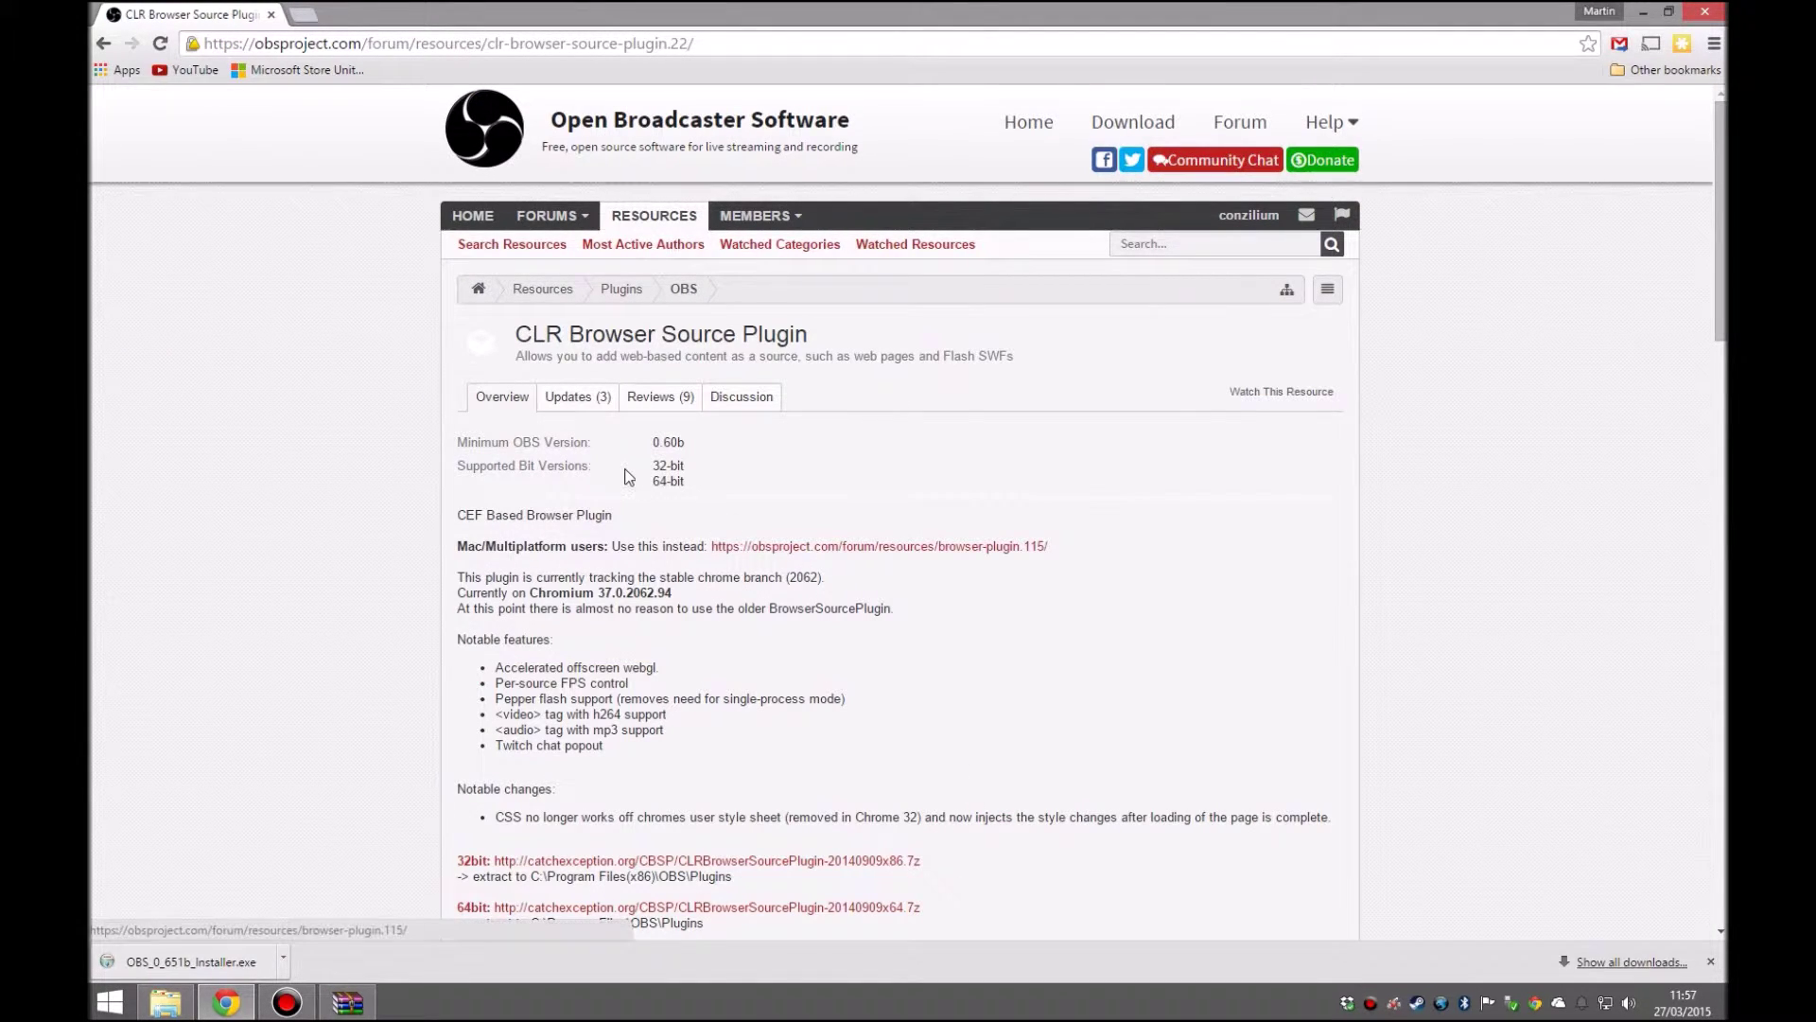
scroll(624, 476, "down", 1)
scroll(620, 473, "down", 2)
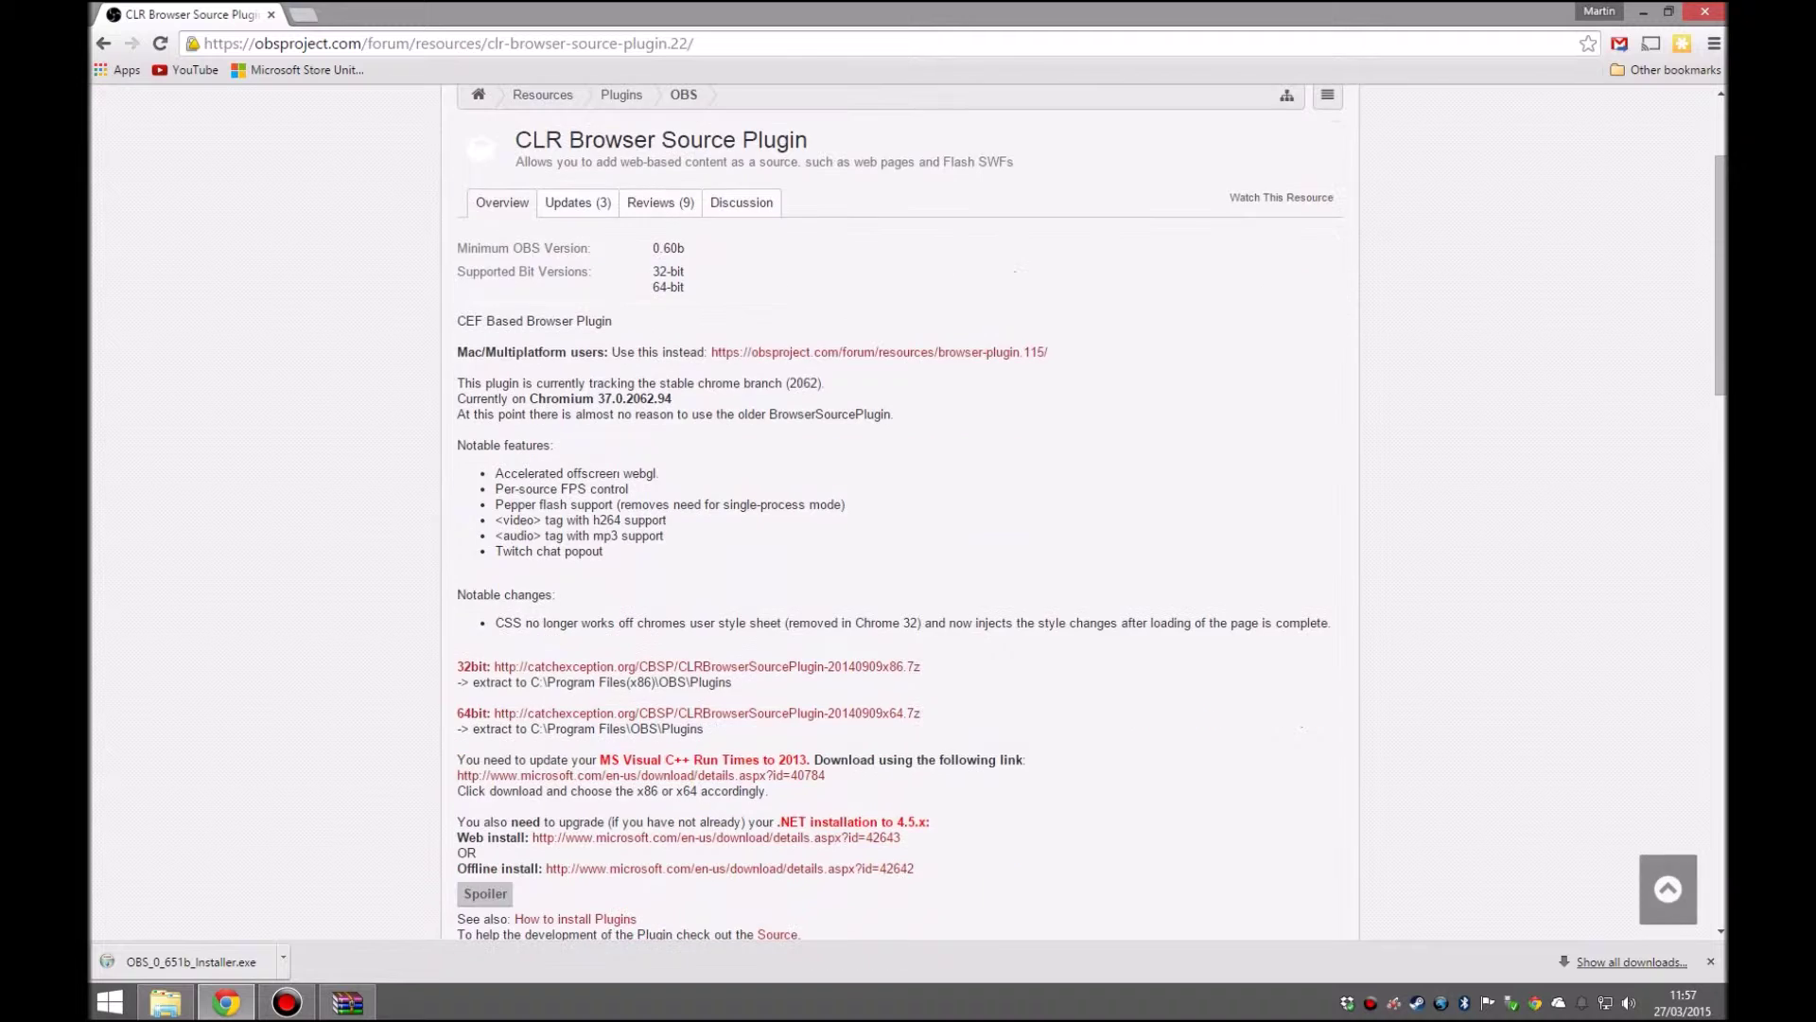
scroll(614, 469, "down", 1)
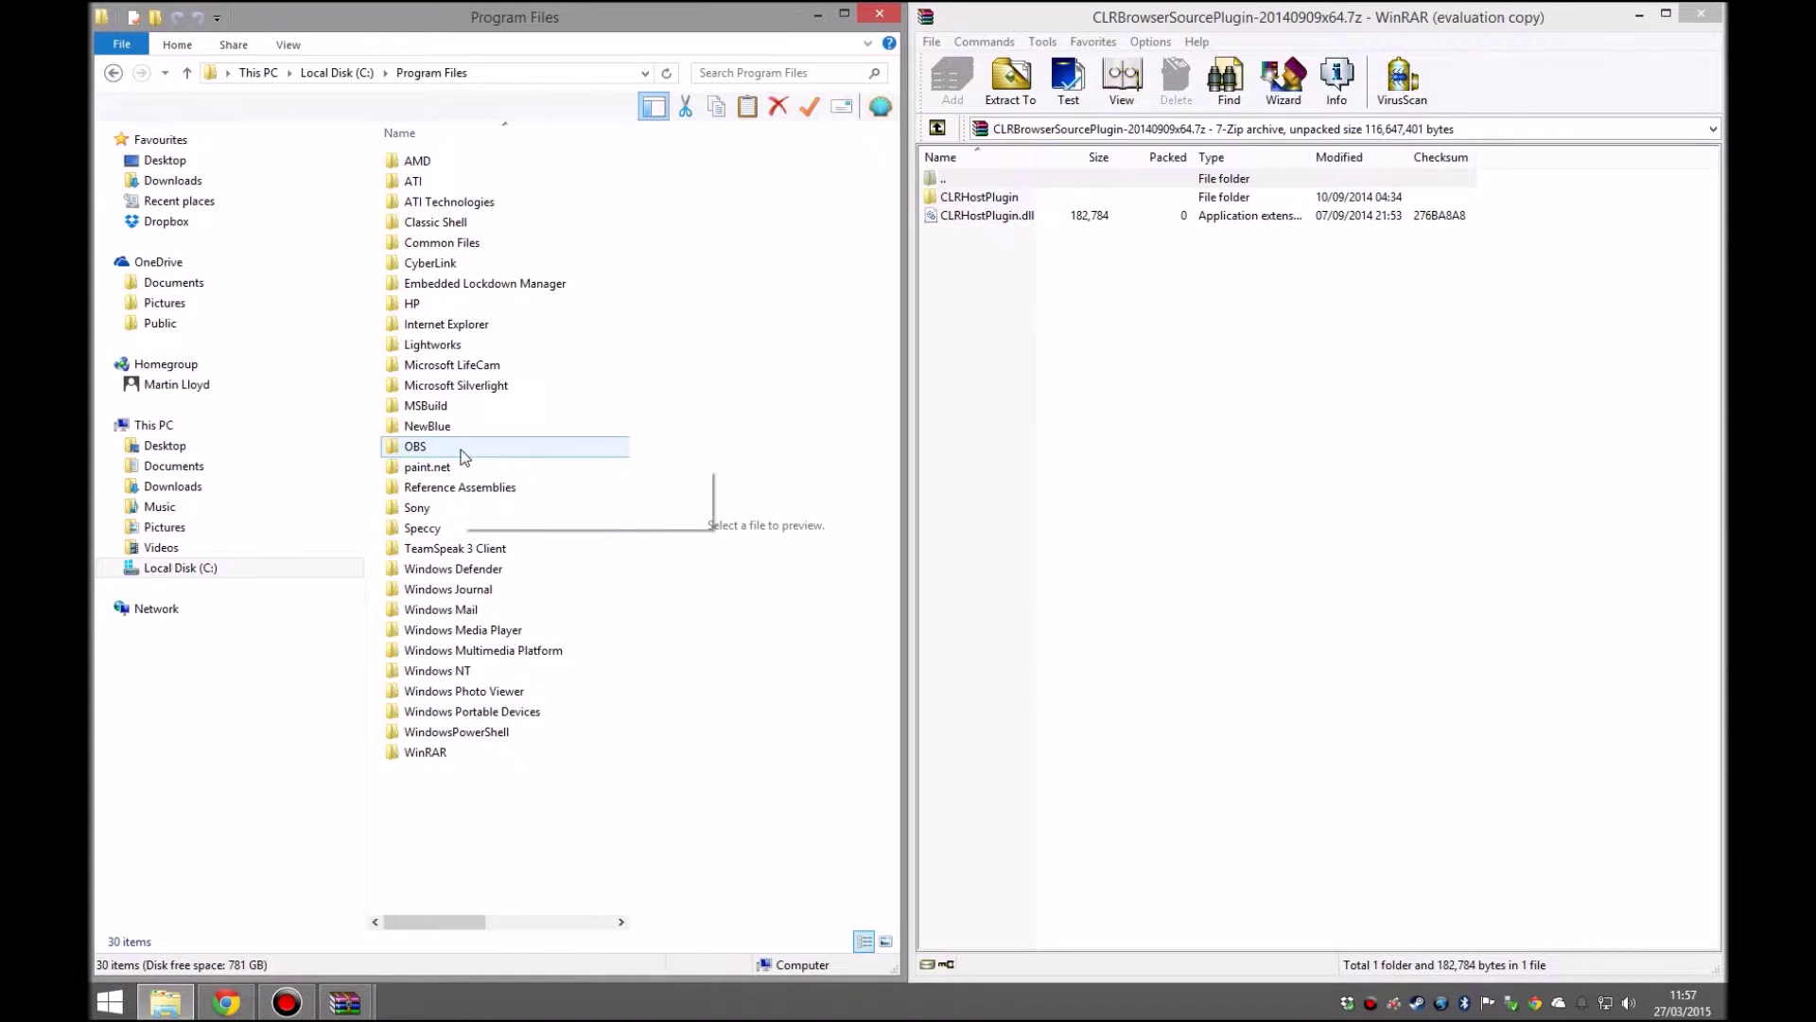
Extract the CLRHostPlugin folder and CLRHostPlugin.dll into the plugins folder of OBS in Program Files, granting administrator permission for all items.
double_click(462, 451)
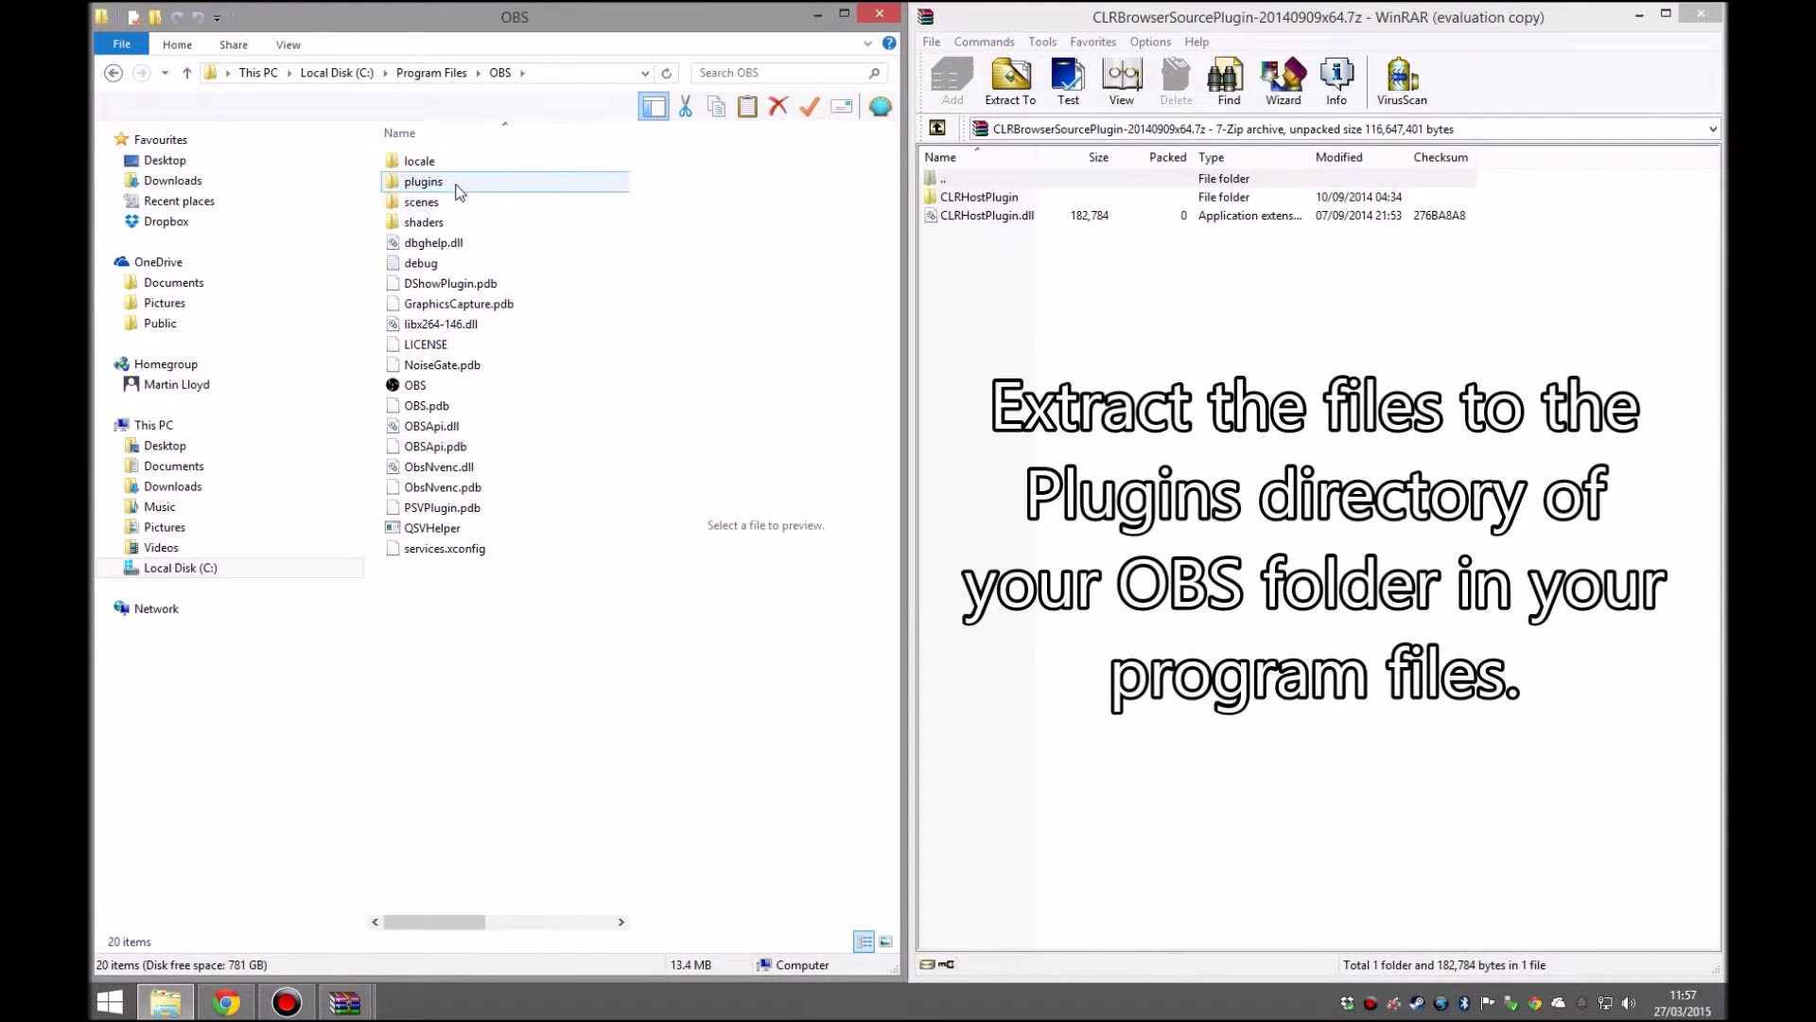
left_click(1008, 198)
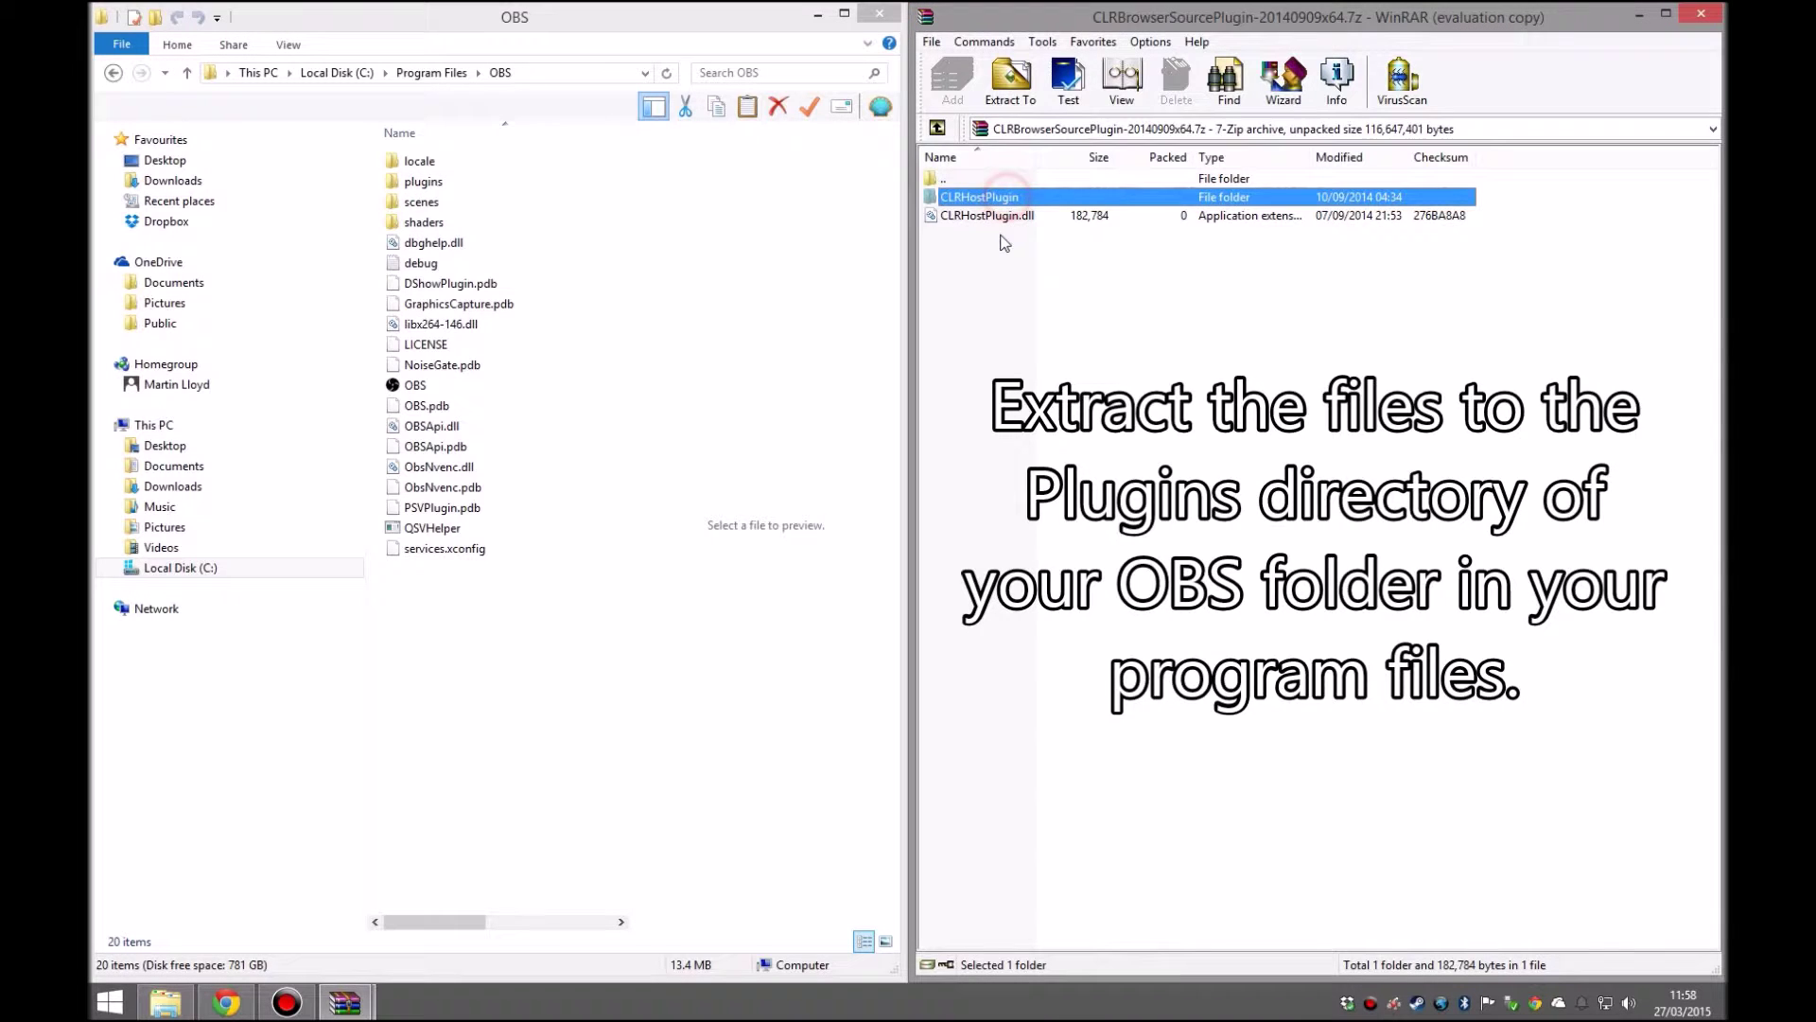
key("ctrl+a")
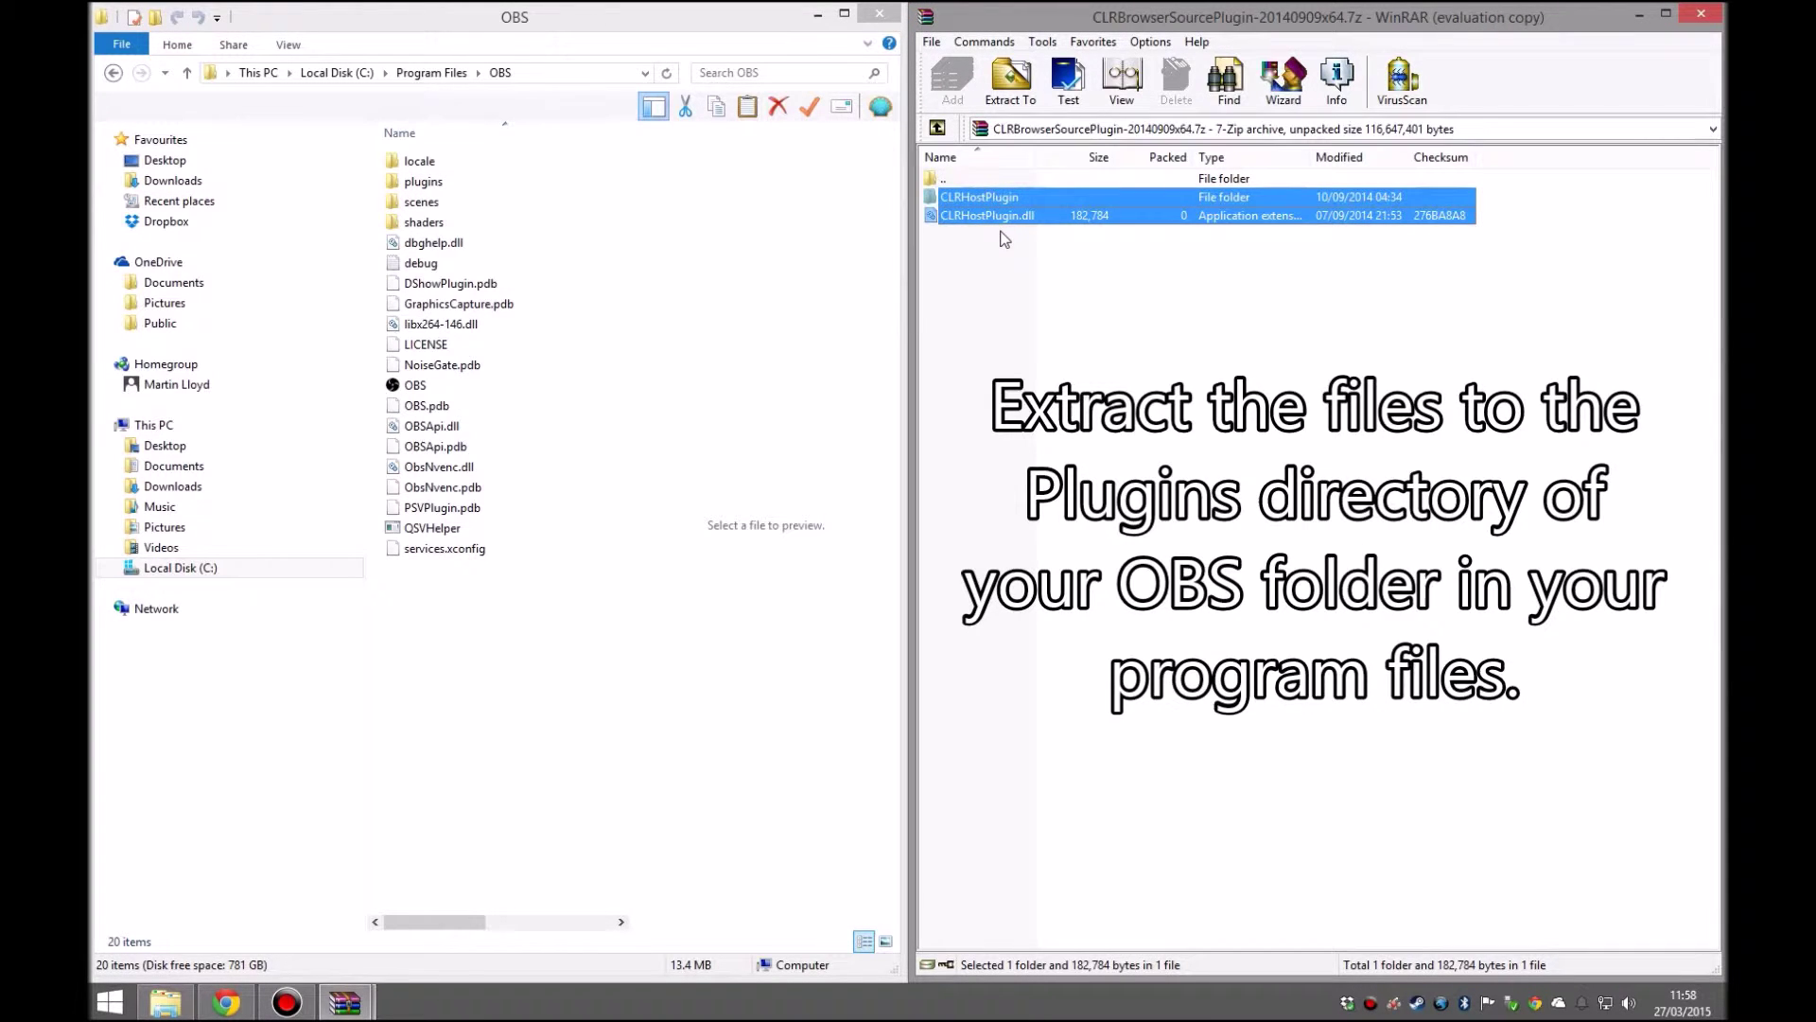
left_click_drag(899, 162, 421, 181)
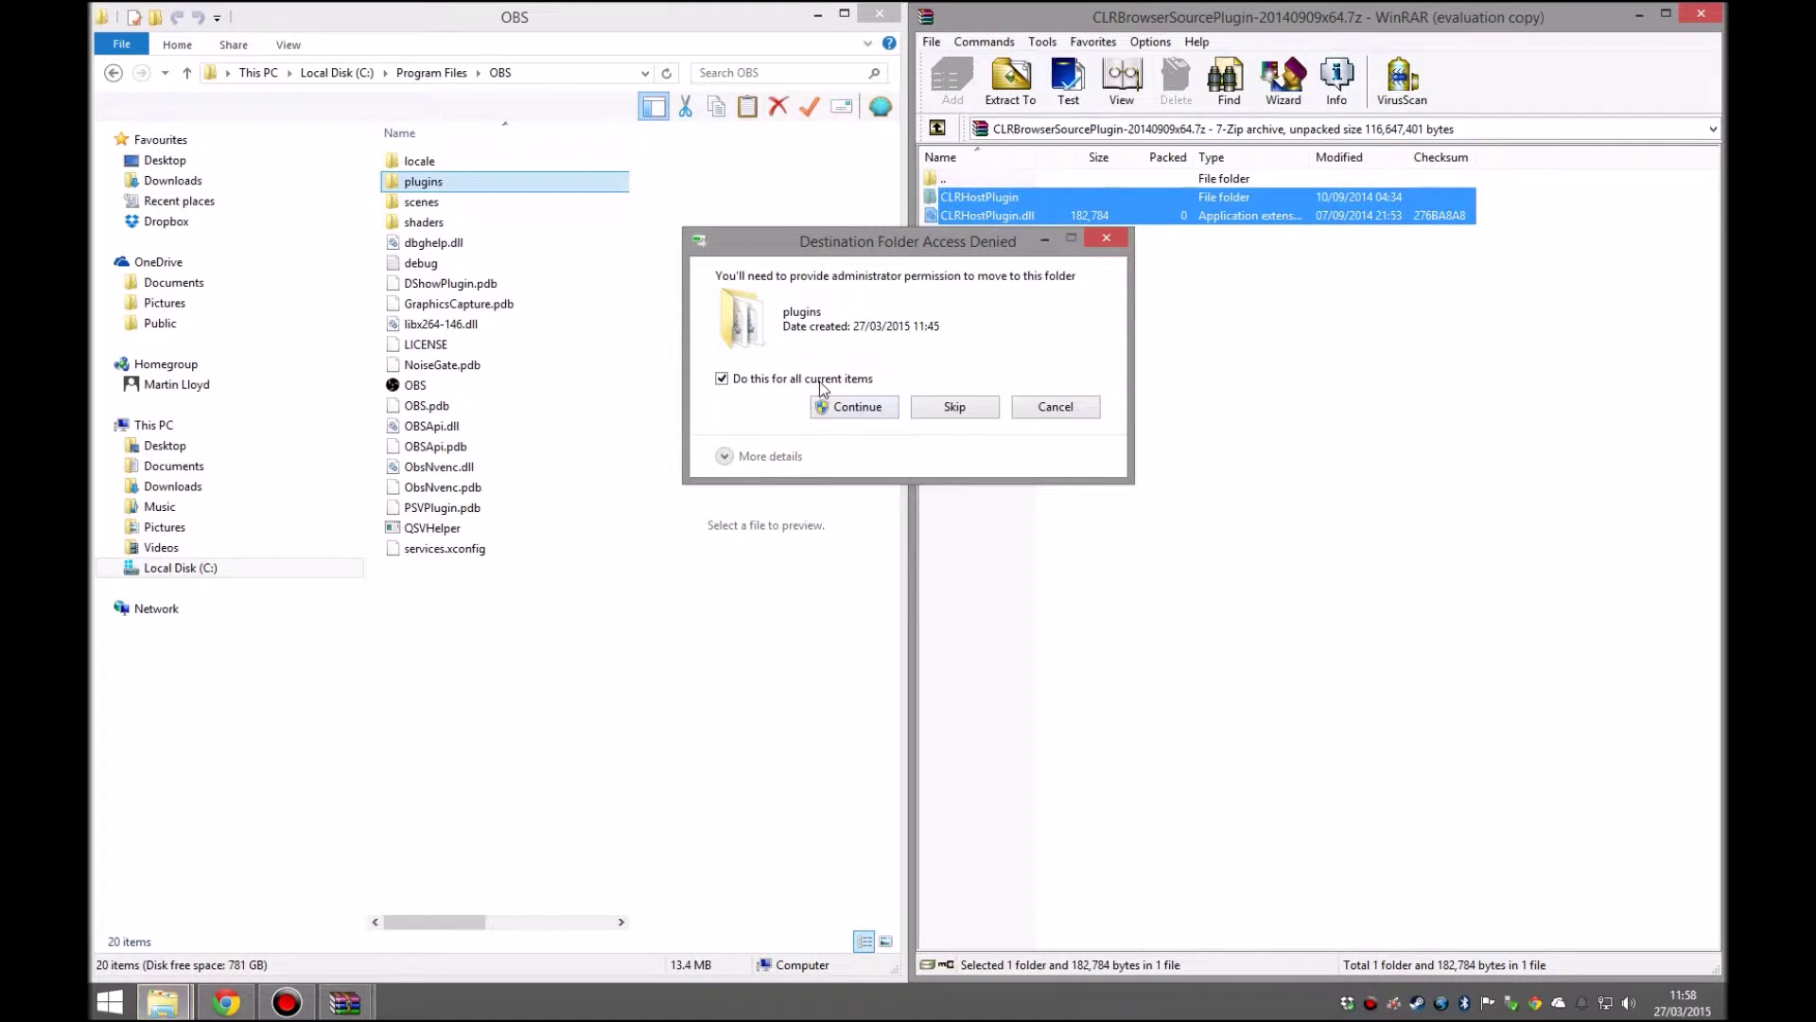
left_click(861, 406)
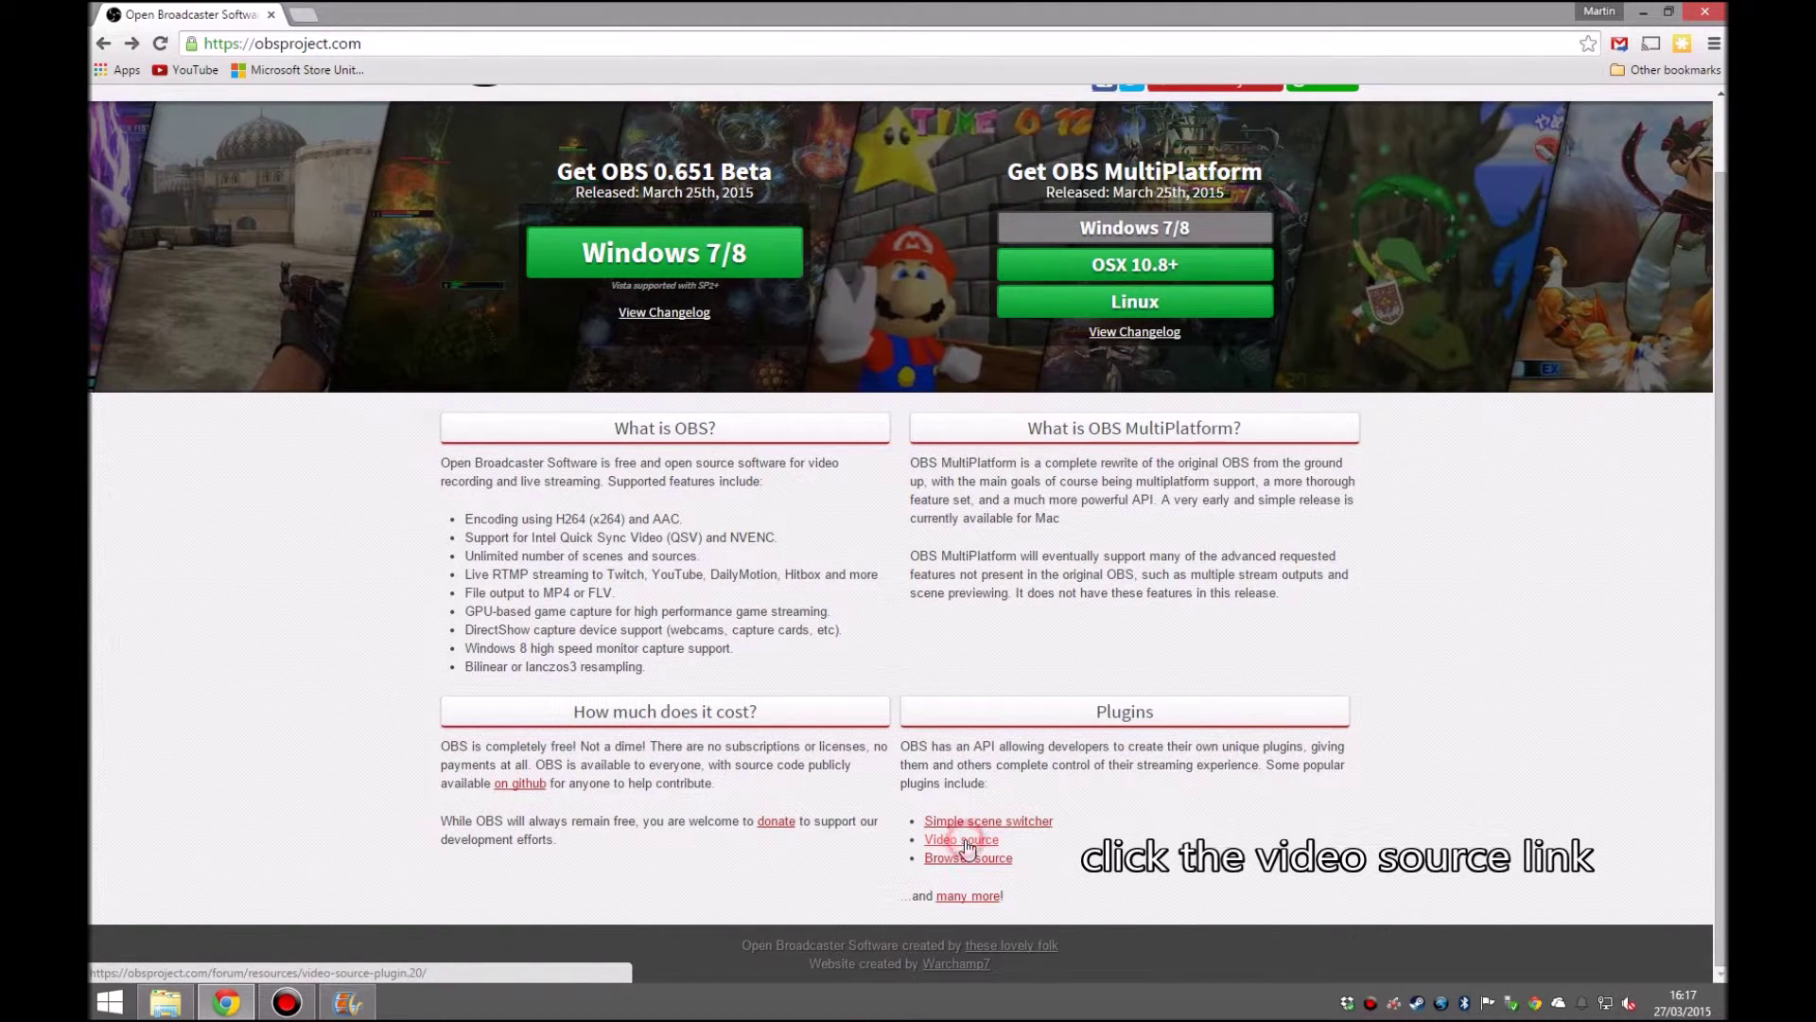
Download the 64-bit Video source plugin from the OBS website and extract its folder and DLL into the OBS plugins folder.
left_click(965, 841)
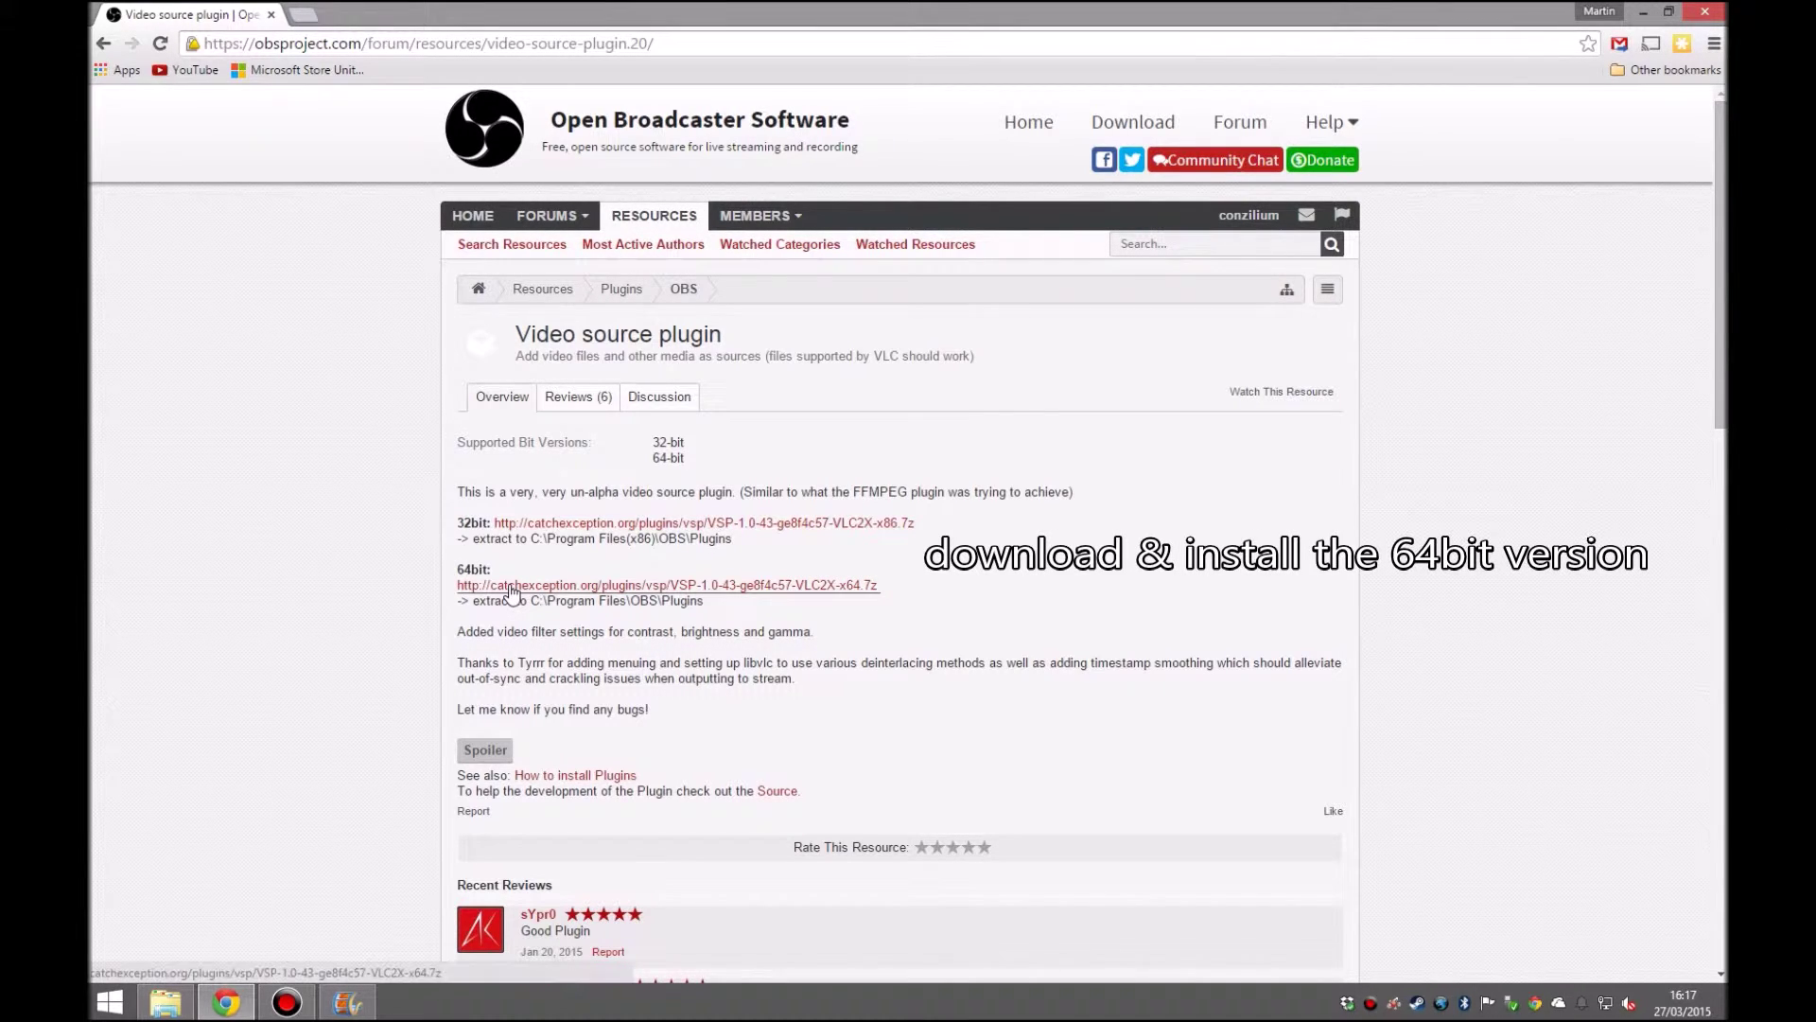
left_click(512, 586)
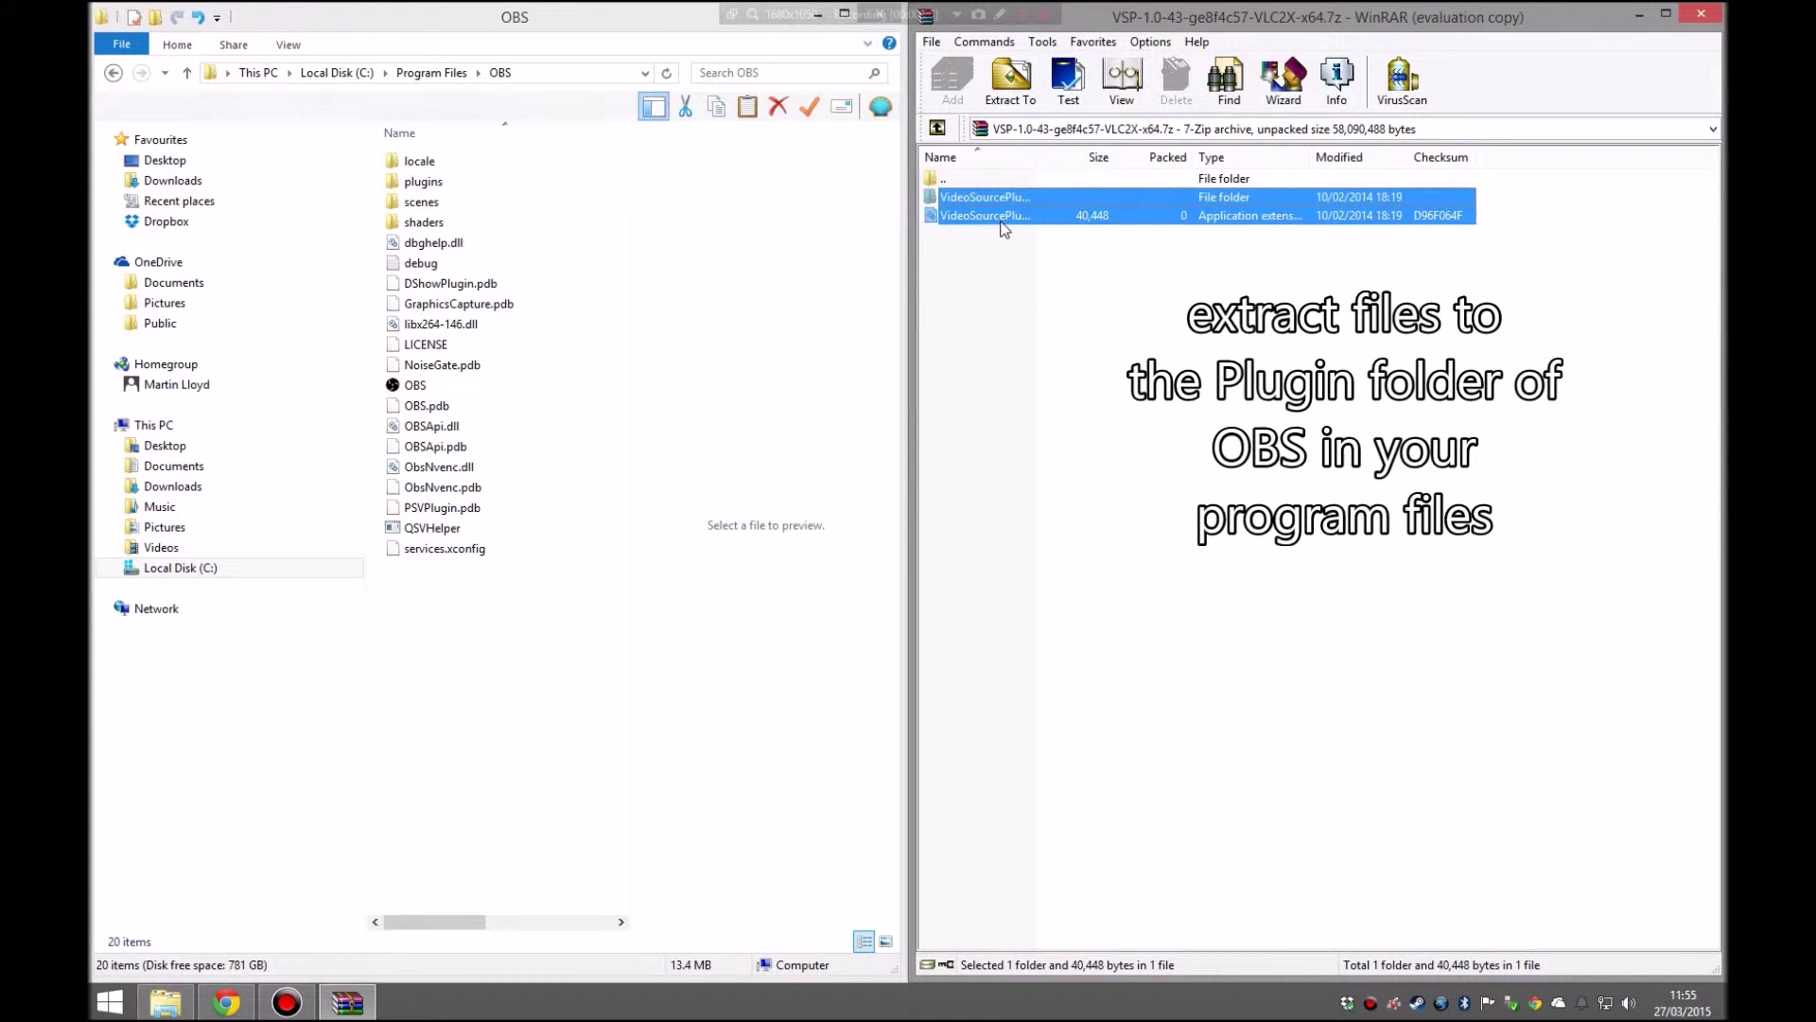
left_click_drag(998, 214, 1004, 205)
left_click_drag(587, 186, 467, 183)
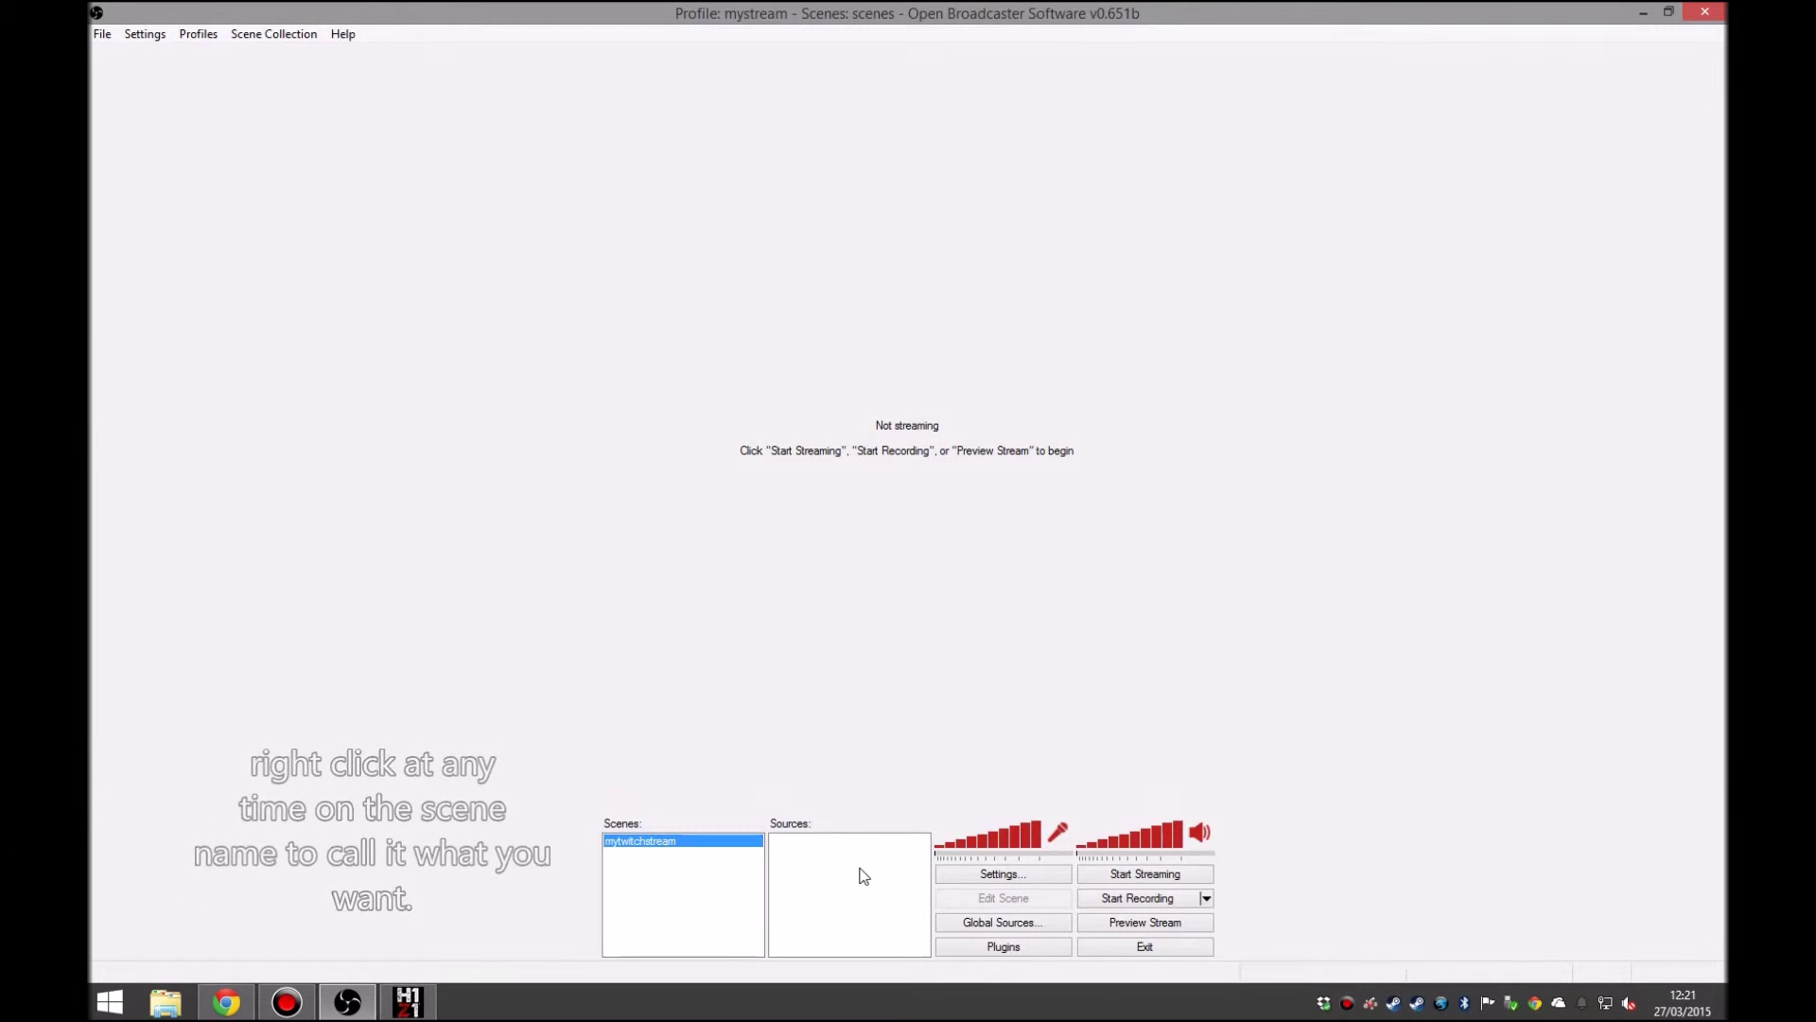
Add a Game Capture source to the mytwitchstream scene, keeping the default name.
right_click(861, 870)
mouse_move(894, 882)
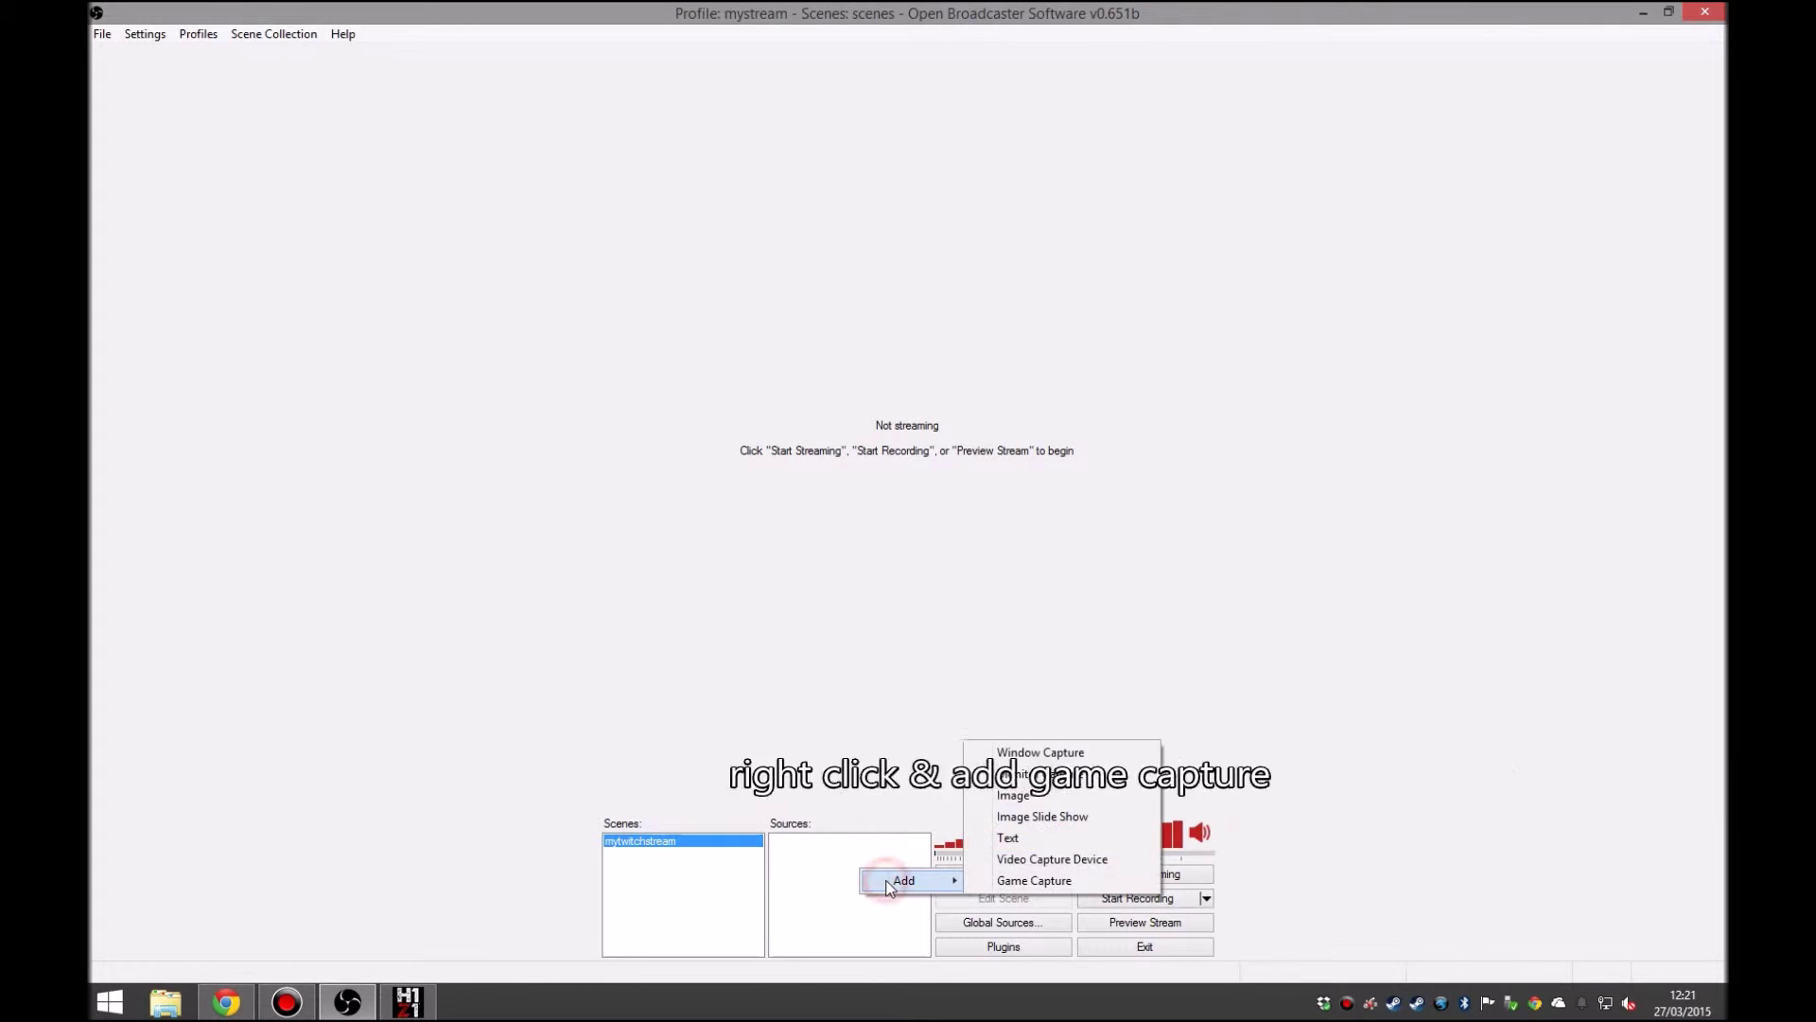
left_click(1008, 882)
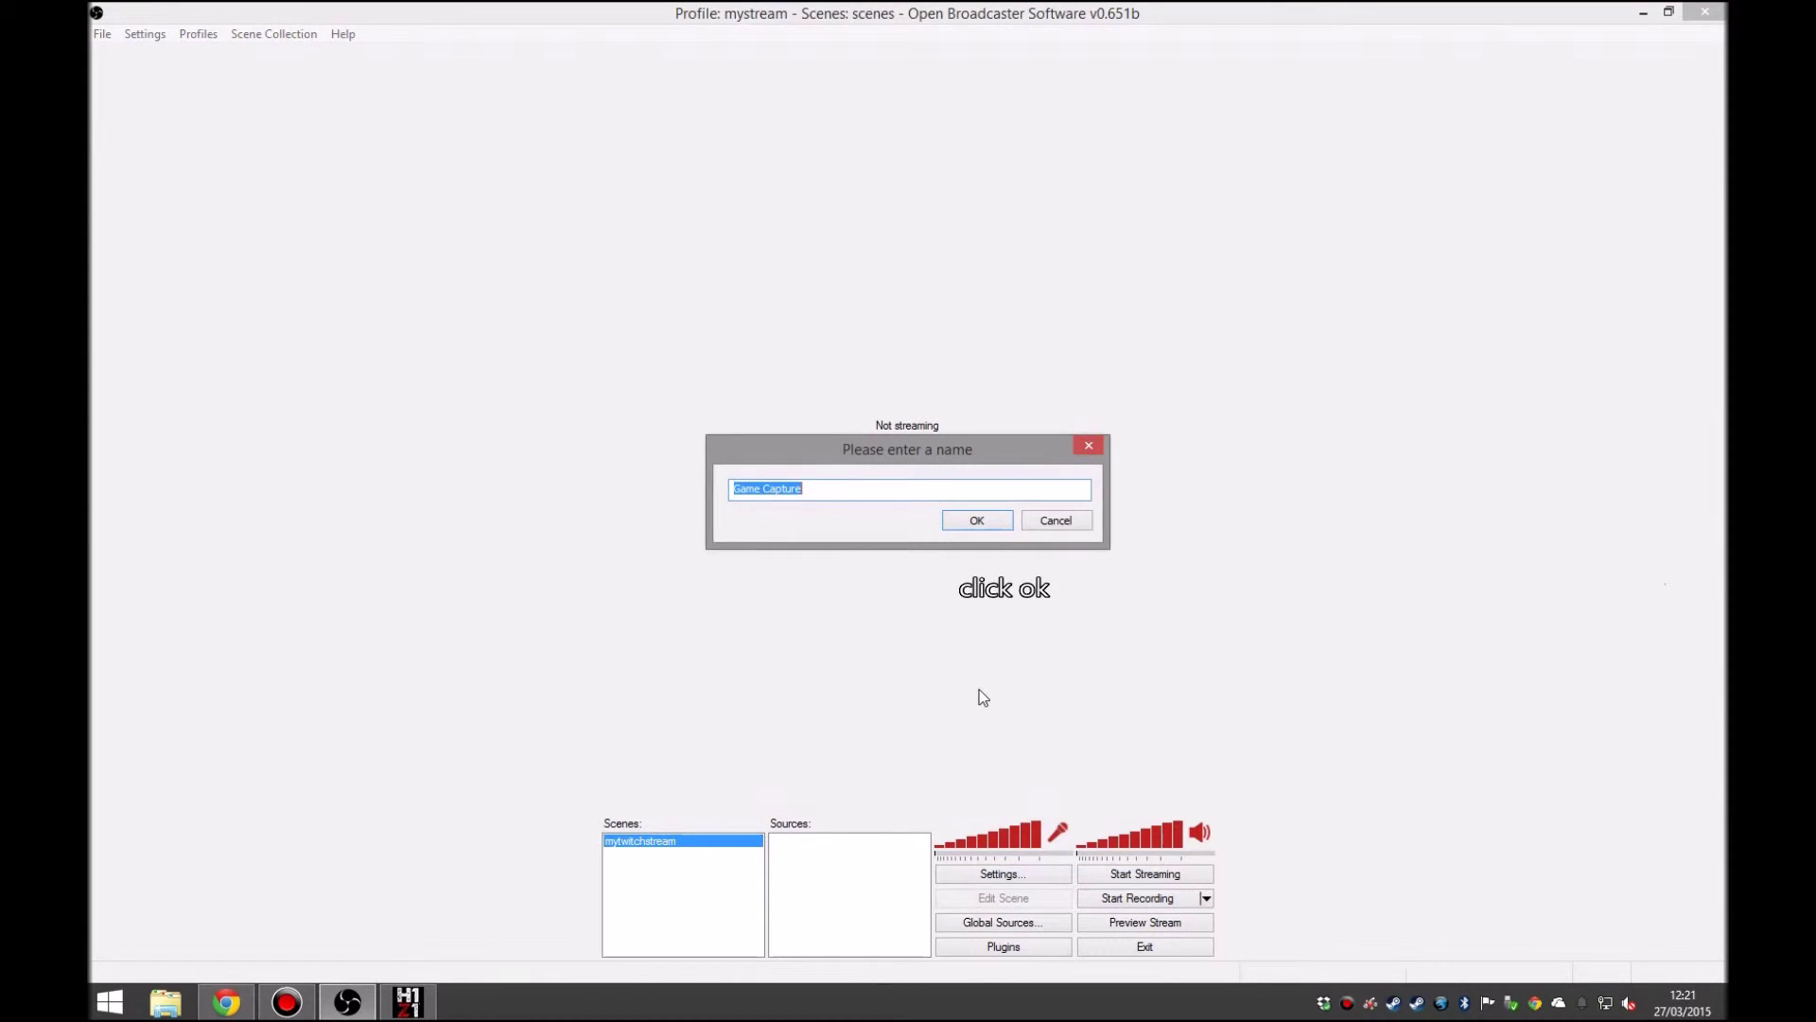
left_click(978, 522)
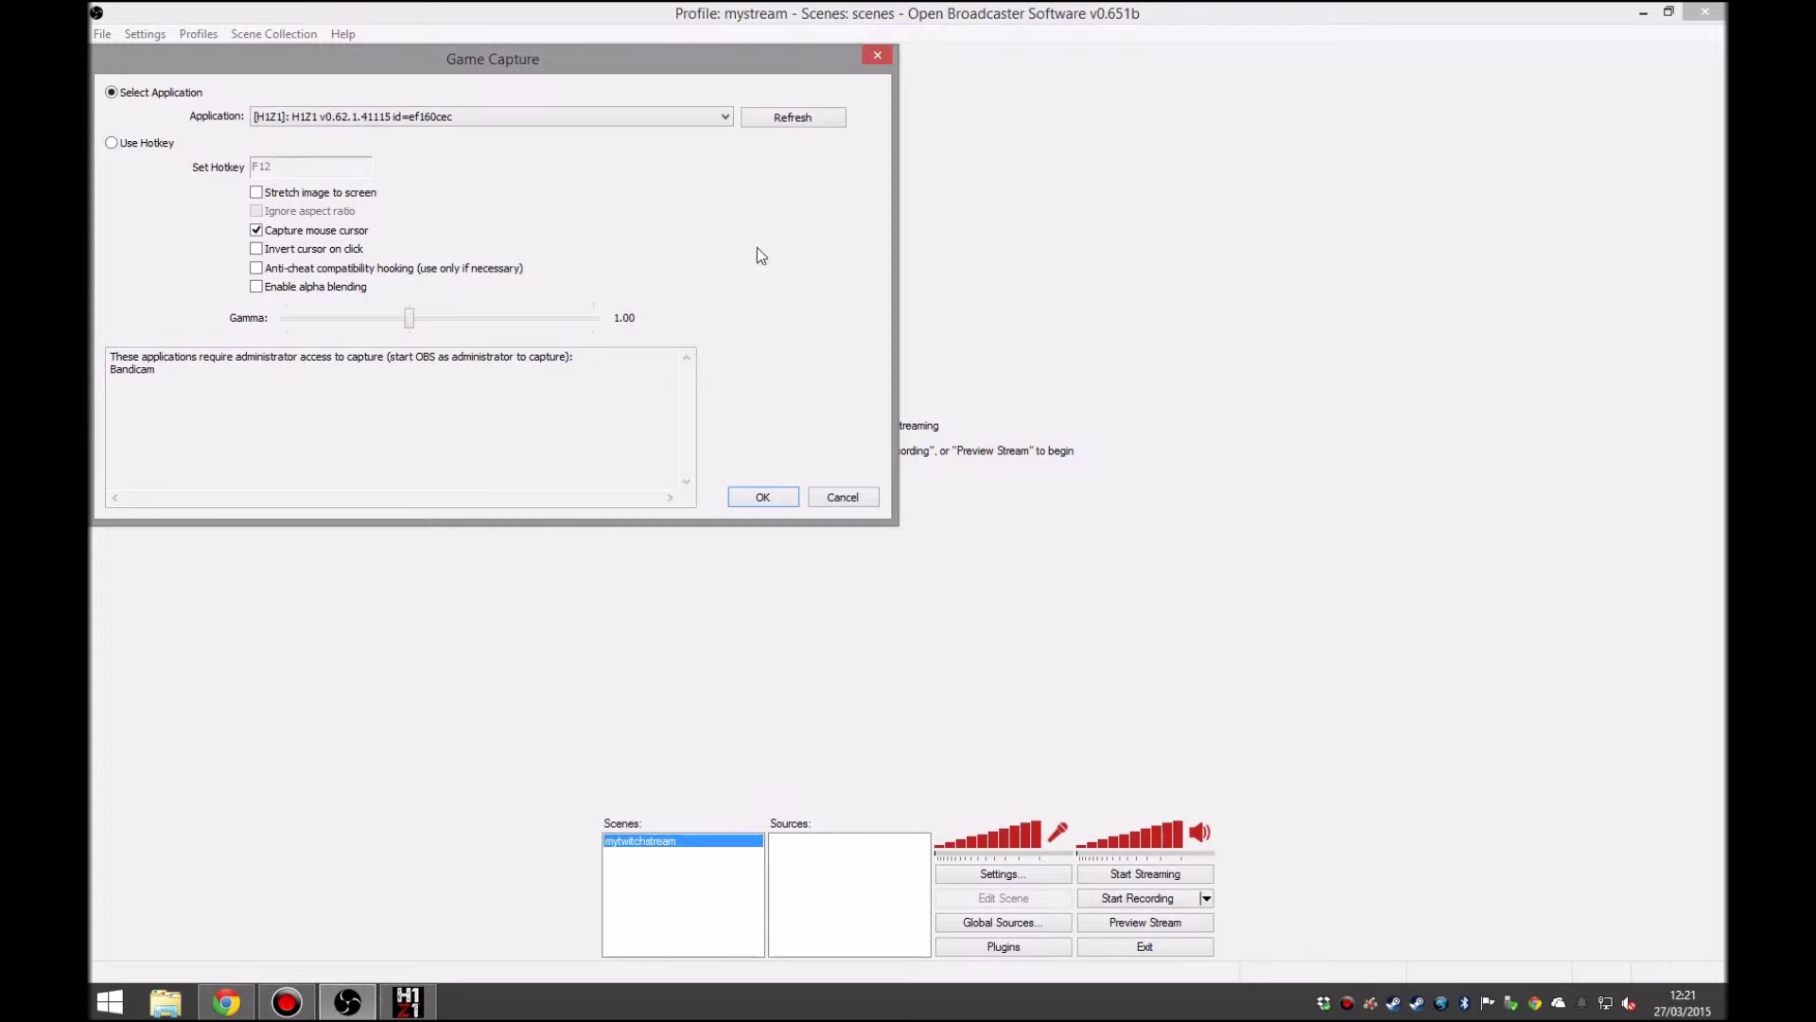
Configure the game capture to use the H1Z1 application with Stretch image to screen enabled, and confirm.
left_click_drag(640, 78, 944, 150)
left_click(870, 186)
left_click(870, 186)
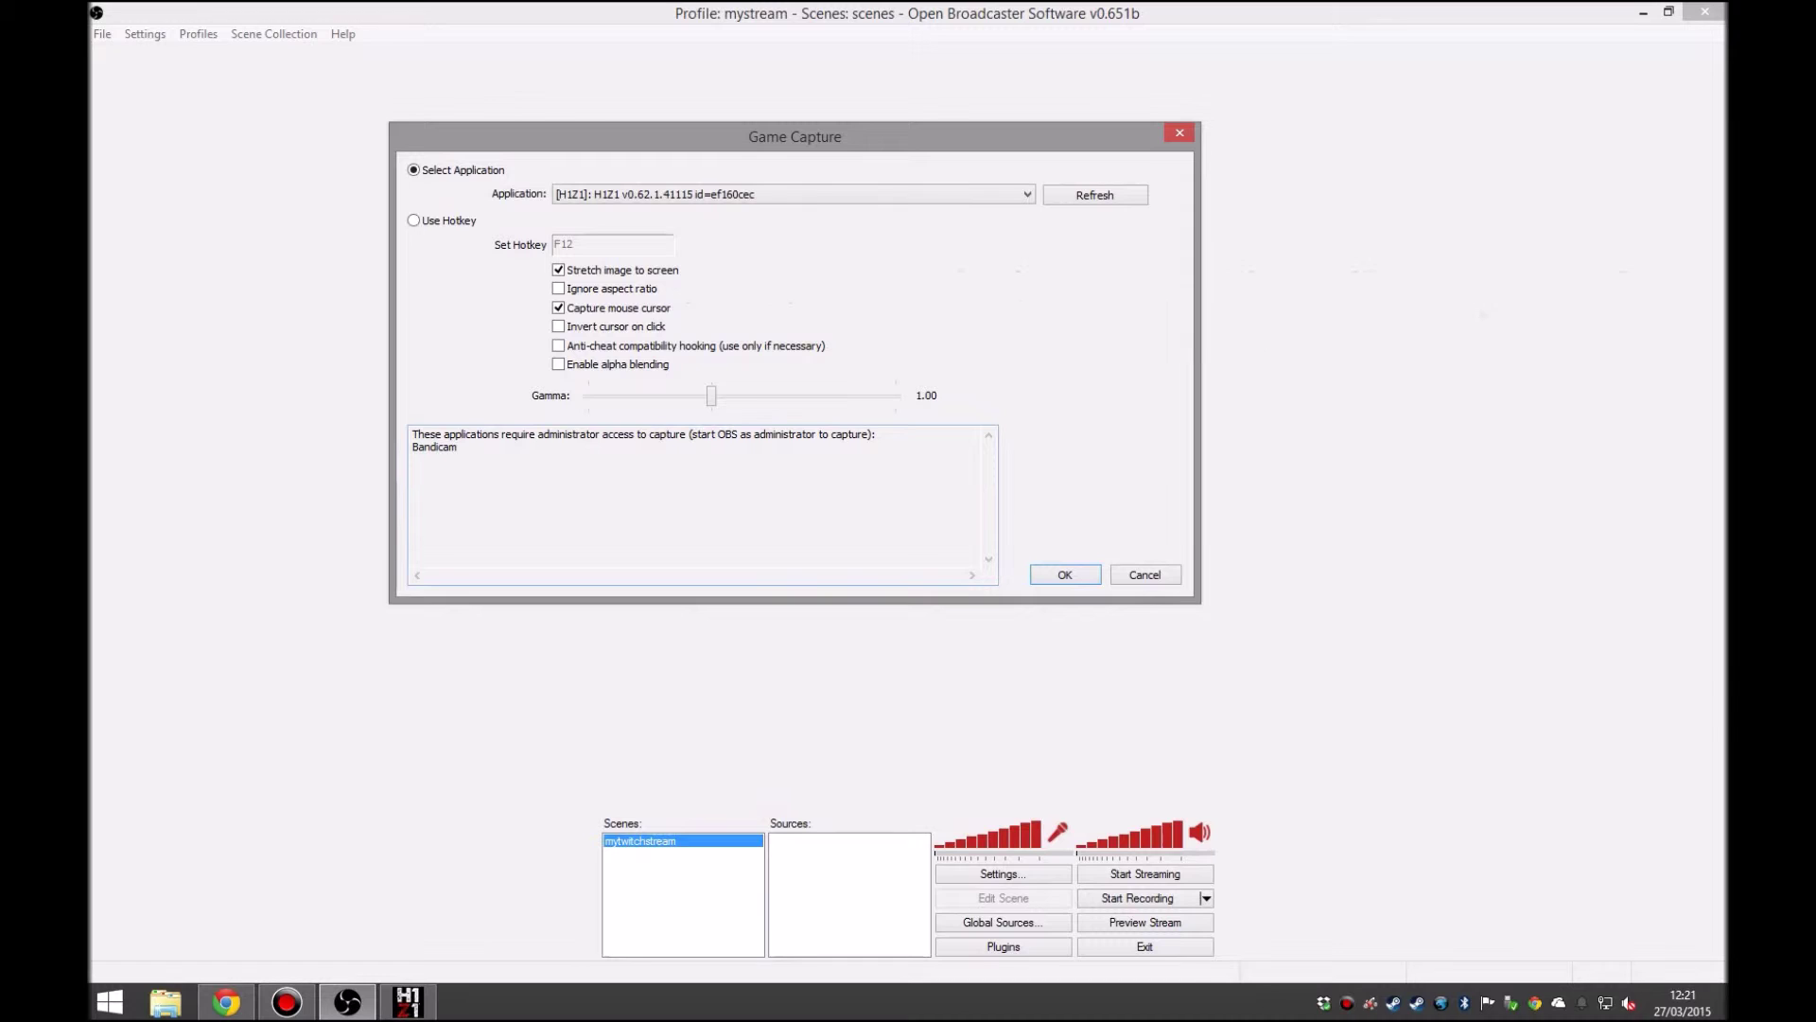
left_click(1061, 576)
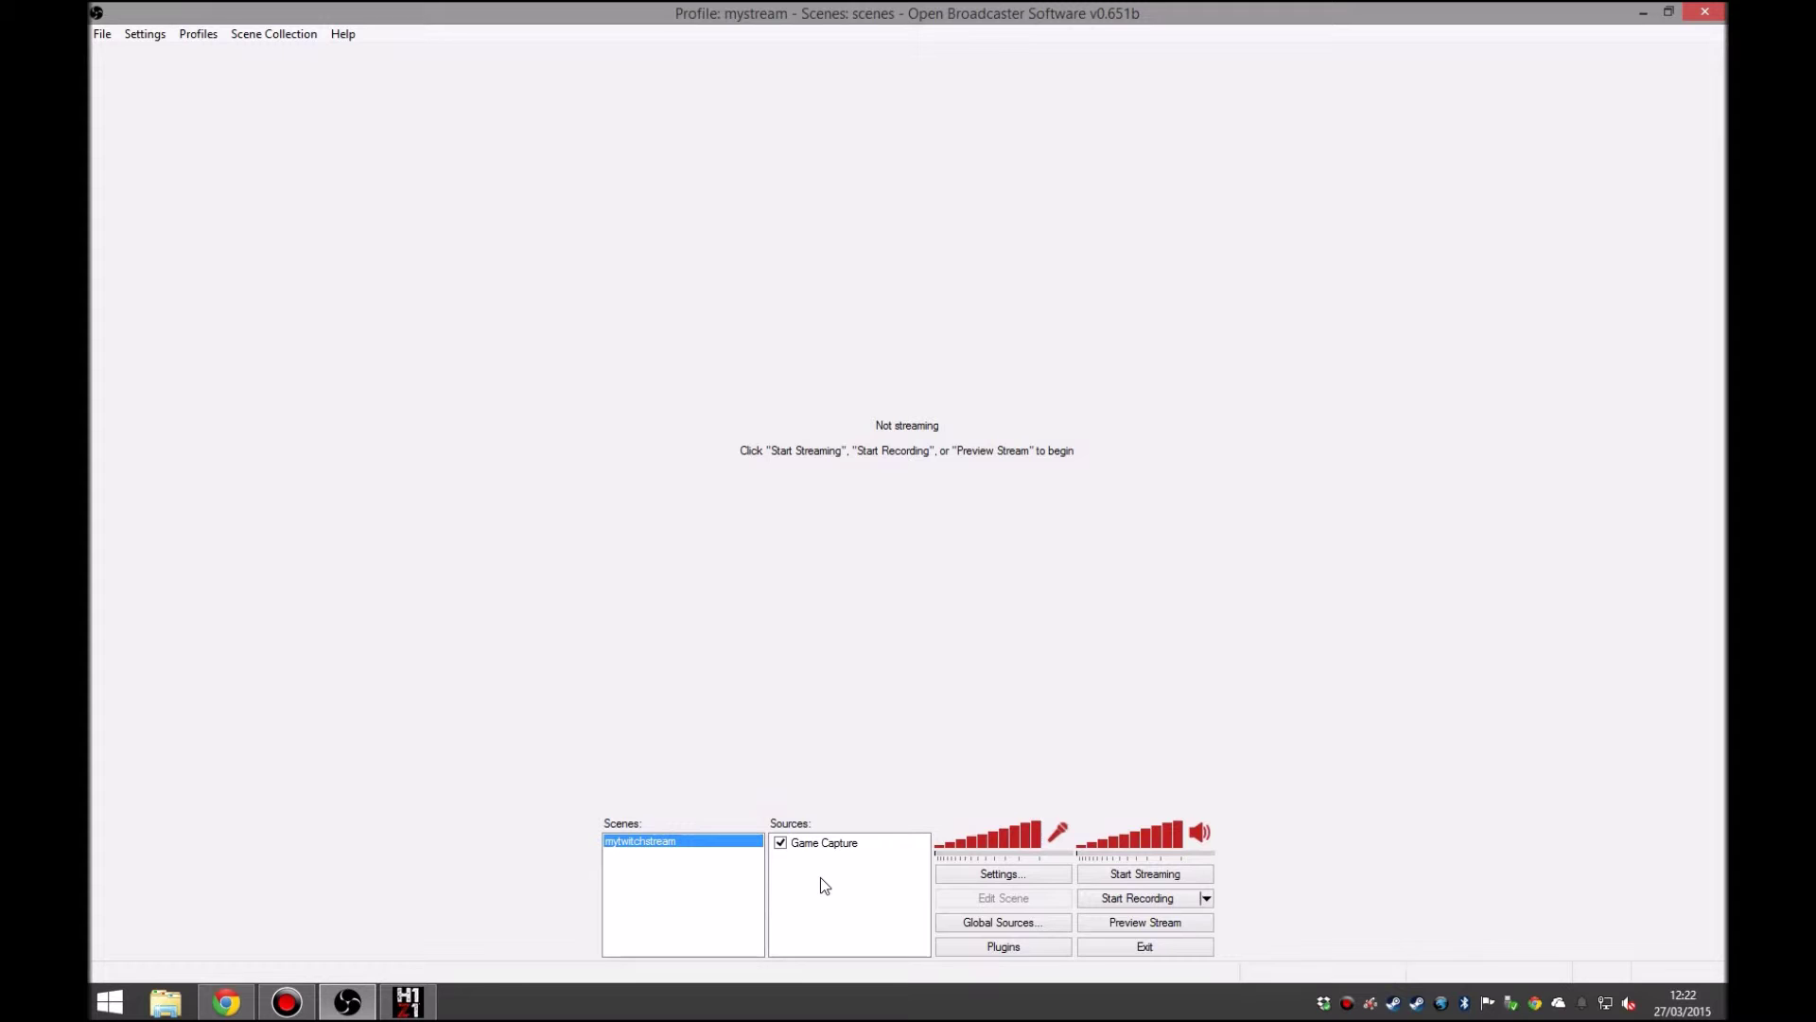
Add a Video Capture Device source named webcam to the mytwitchstream scene.
right_click(821, 877)
mouse_move(850, 892)
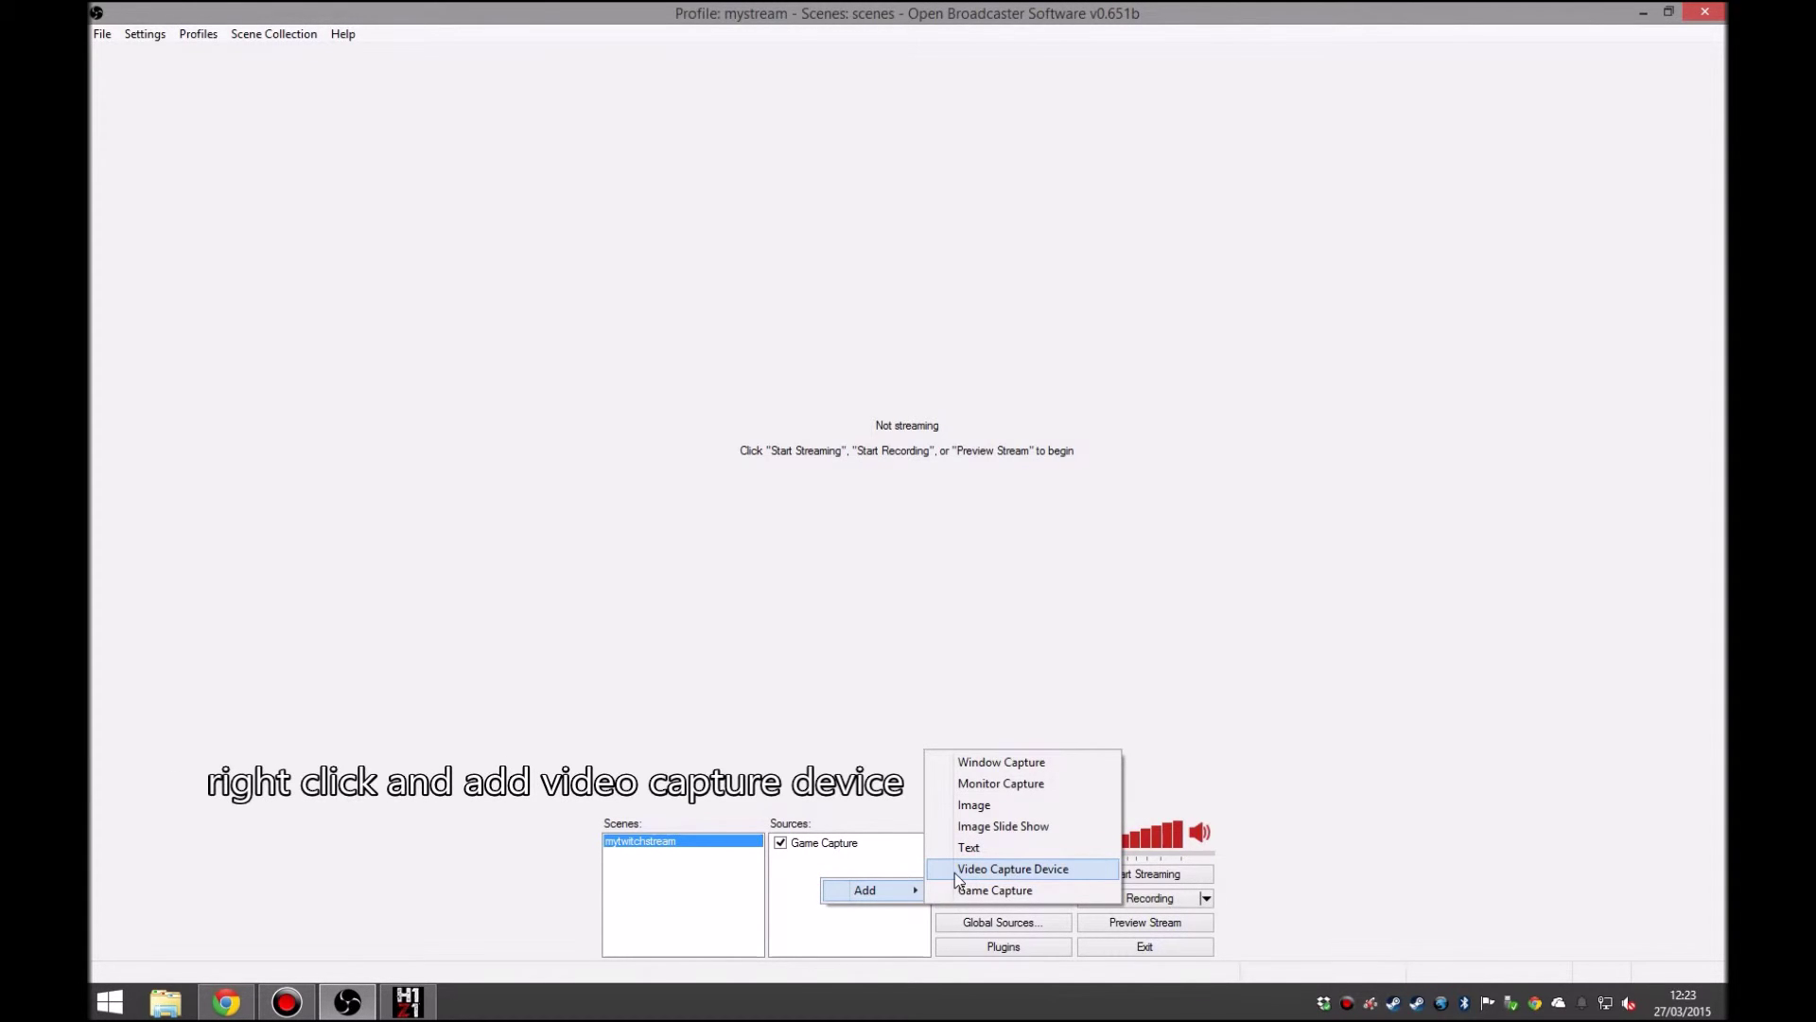
left_click(993, 872)
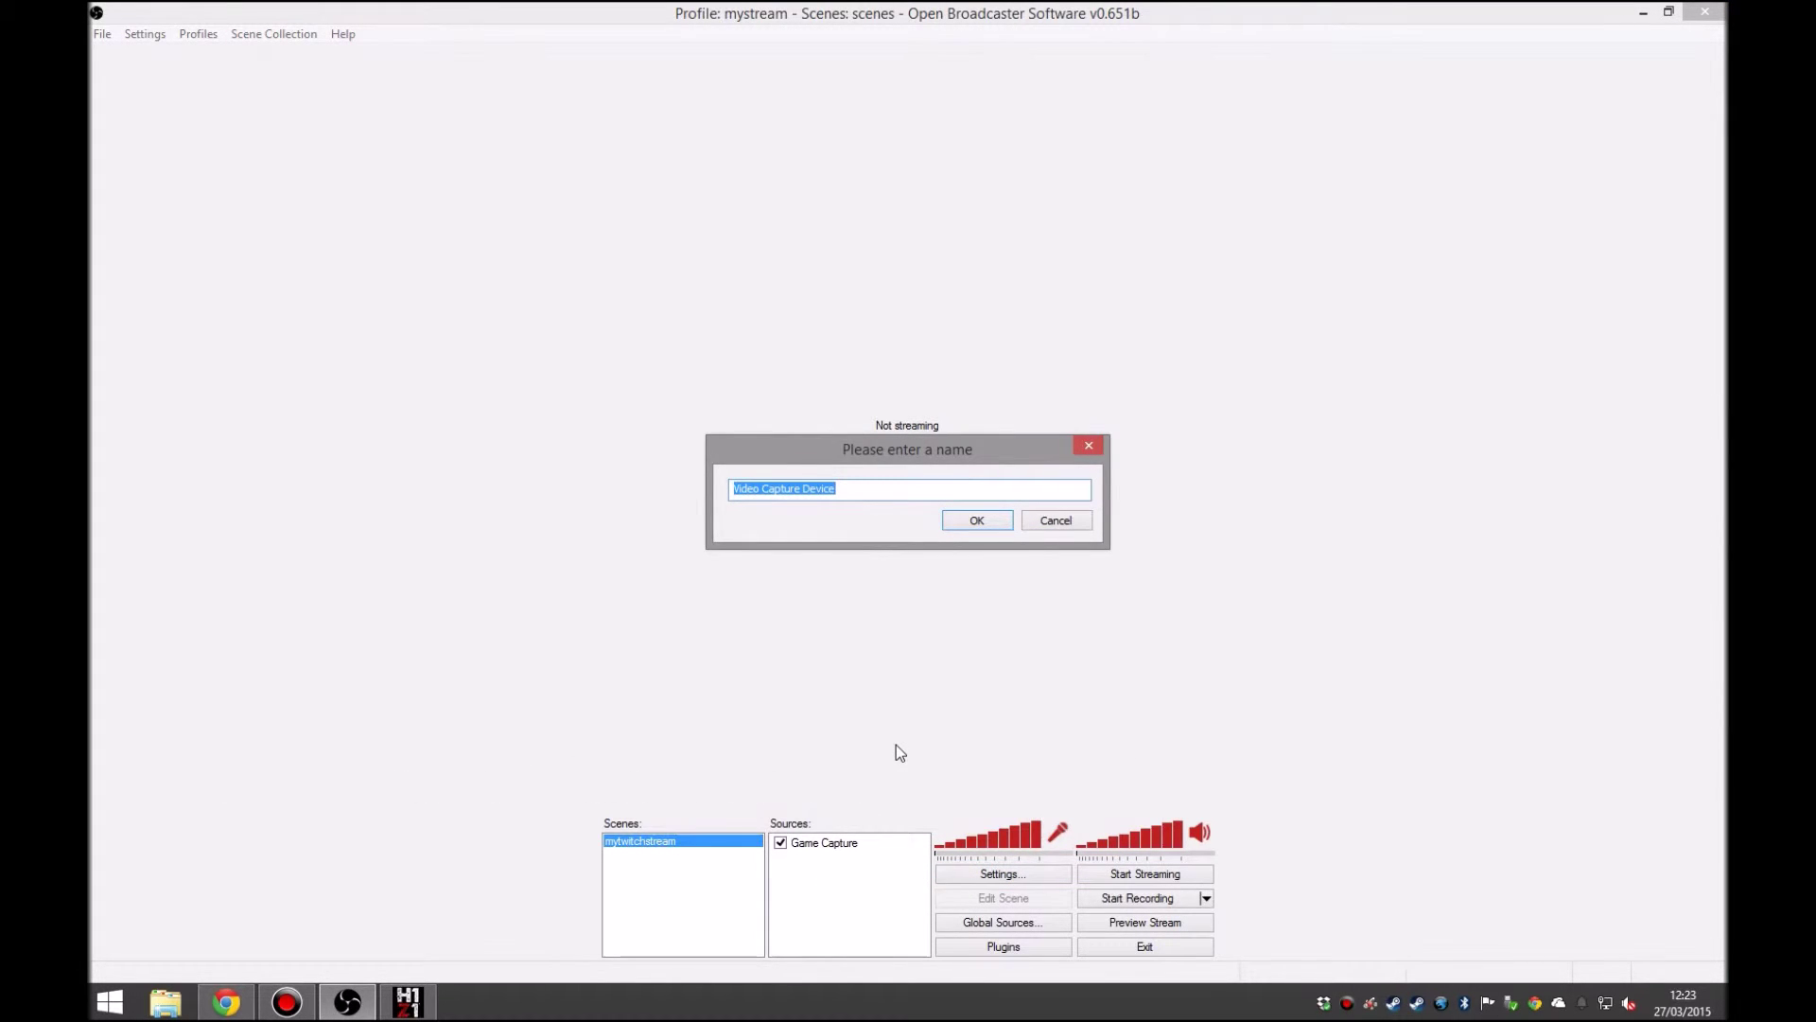
type("webcam")
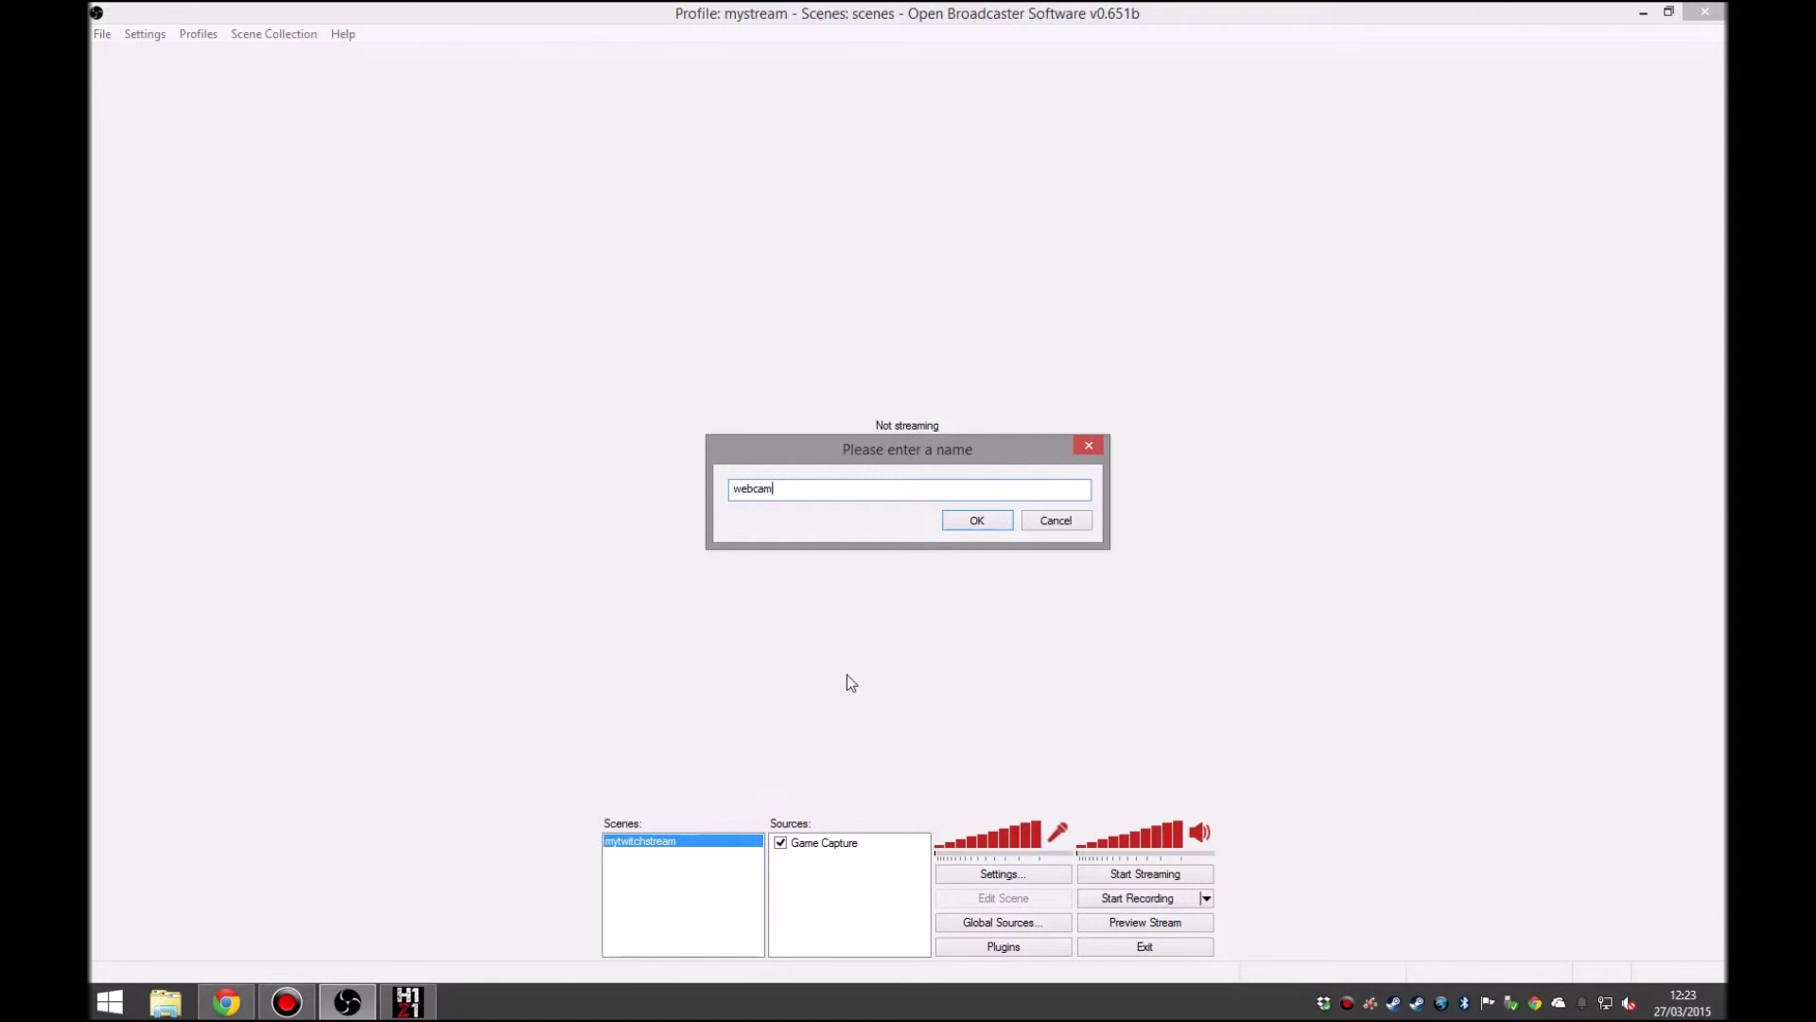
left_click(994, 518)
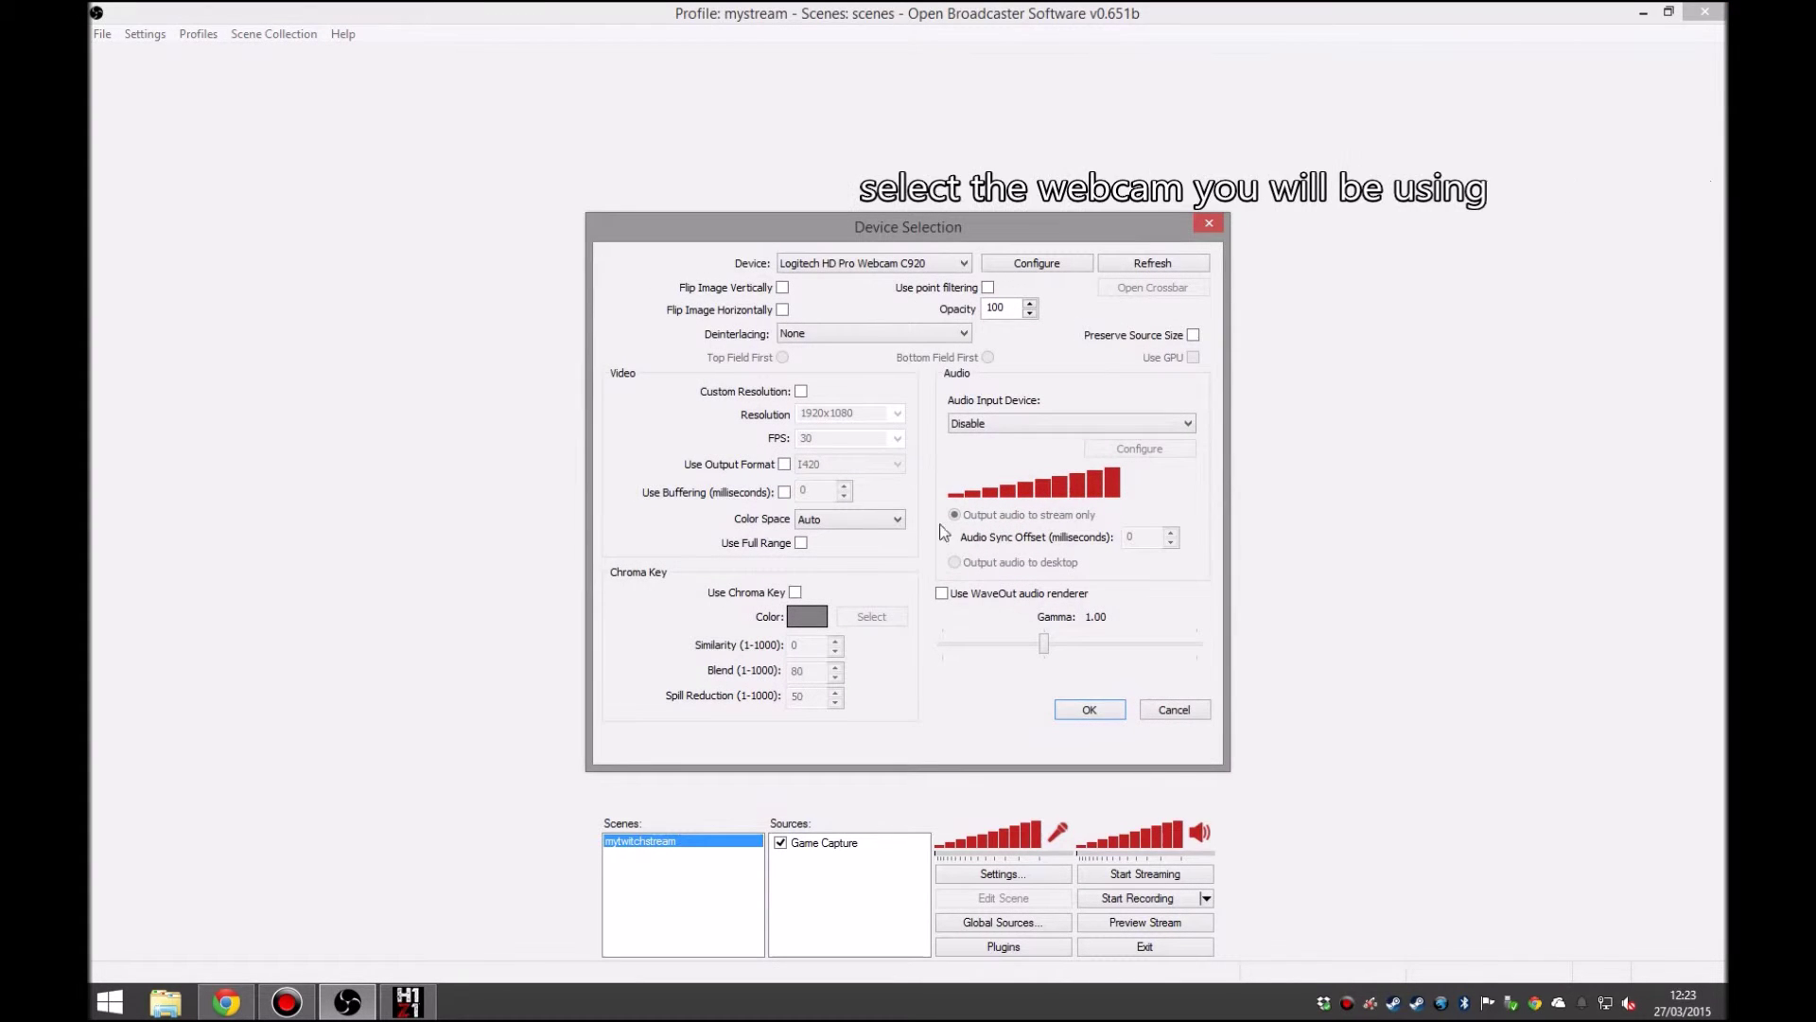
Keep the Logitech HD Pro Webcam C920 as the device with its audio input set to Disable, and confirm the selection.
left_click(1025, 428)
left_click(1025, 428)
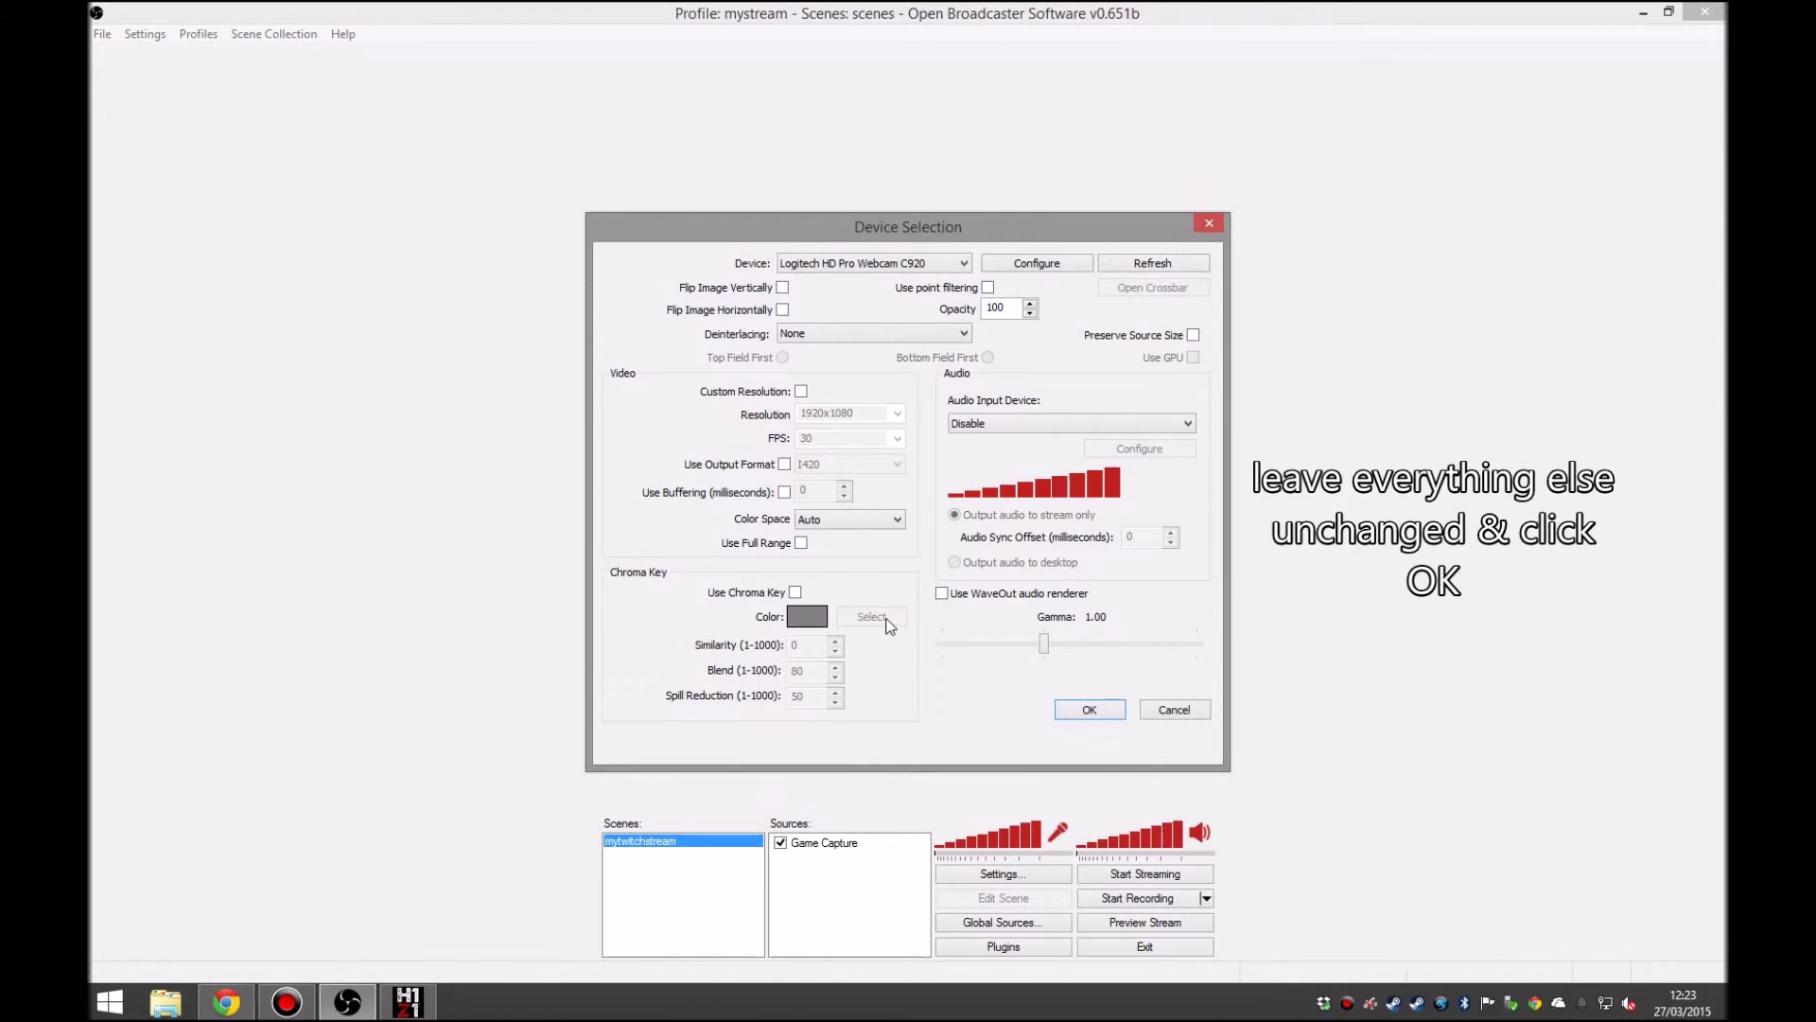
left_click(1089, 710)
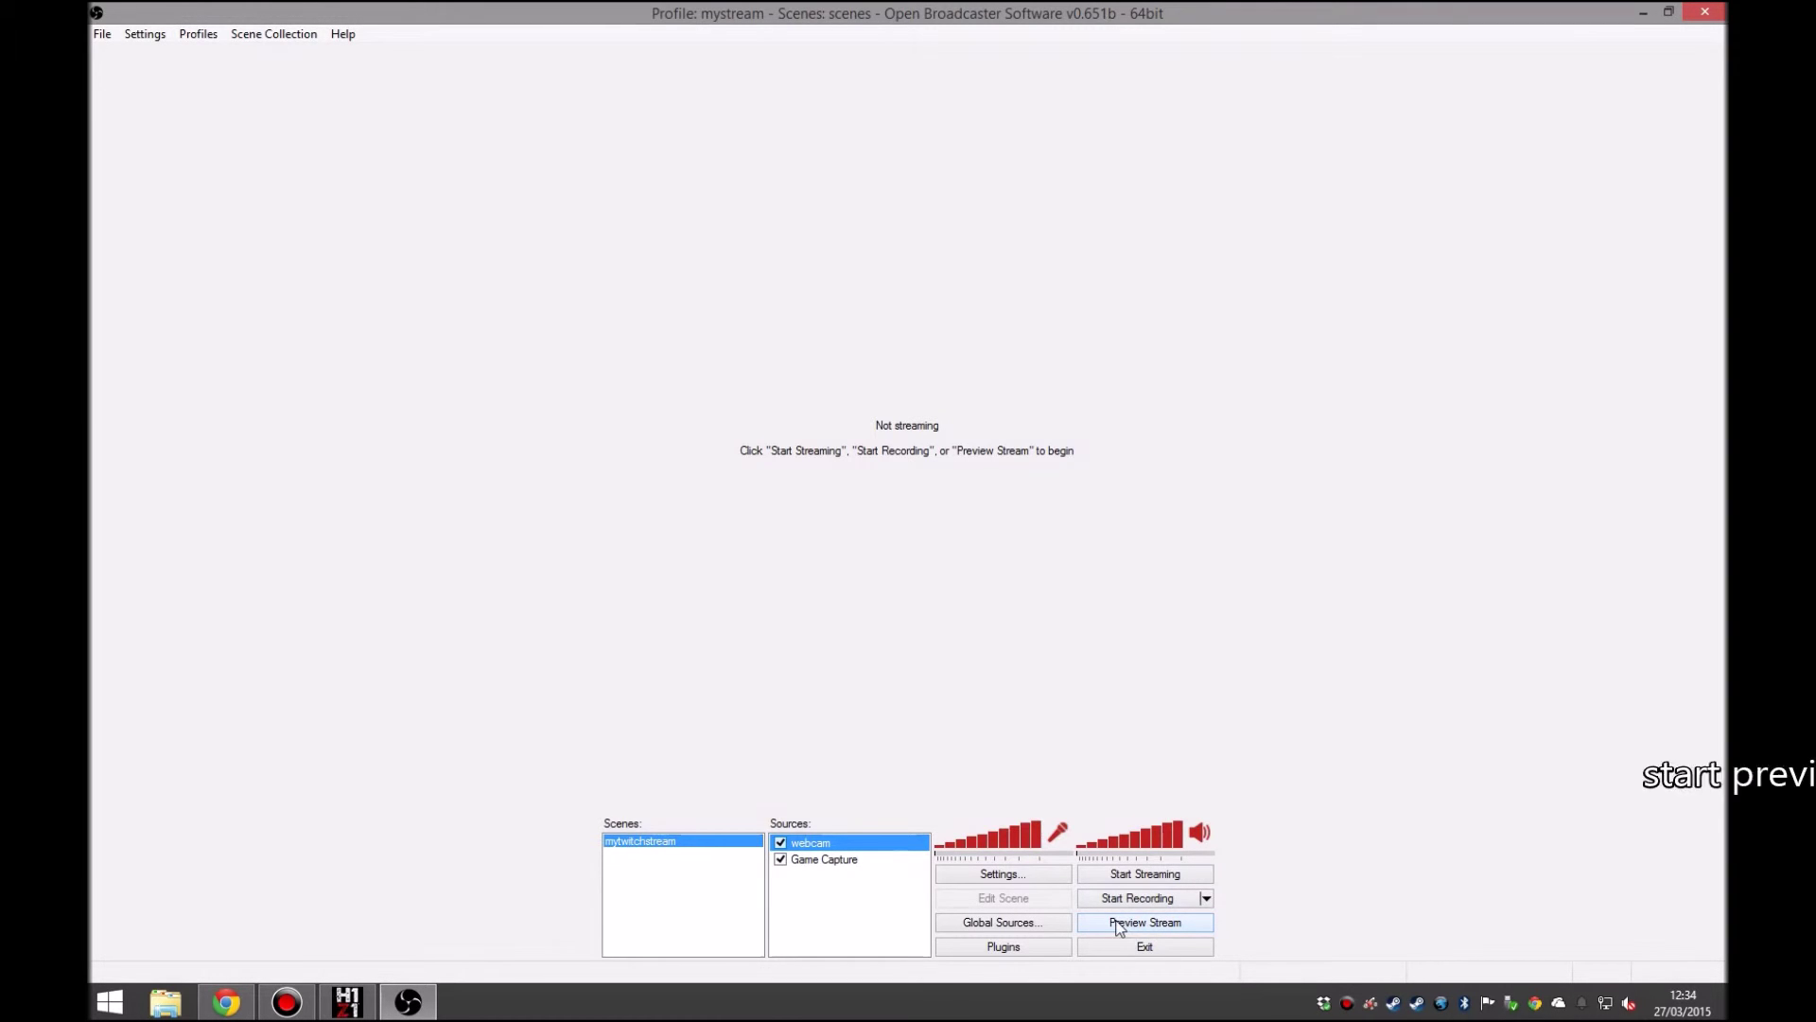
Preview the stream and, in scene editing mode, shrink the webcam image to a small box in the scene's lower-left corner.
left_click(1119, 922)
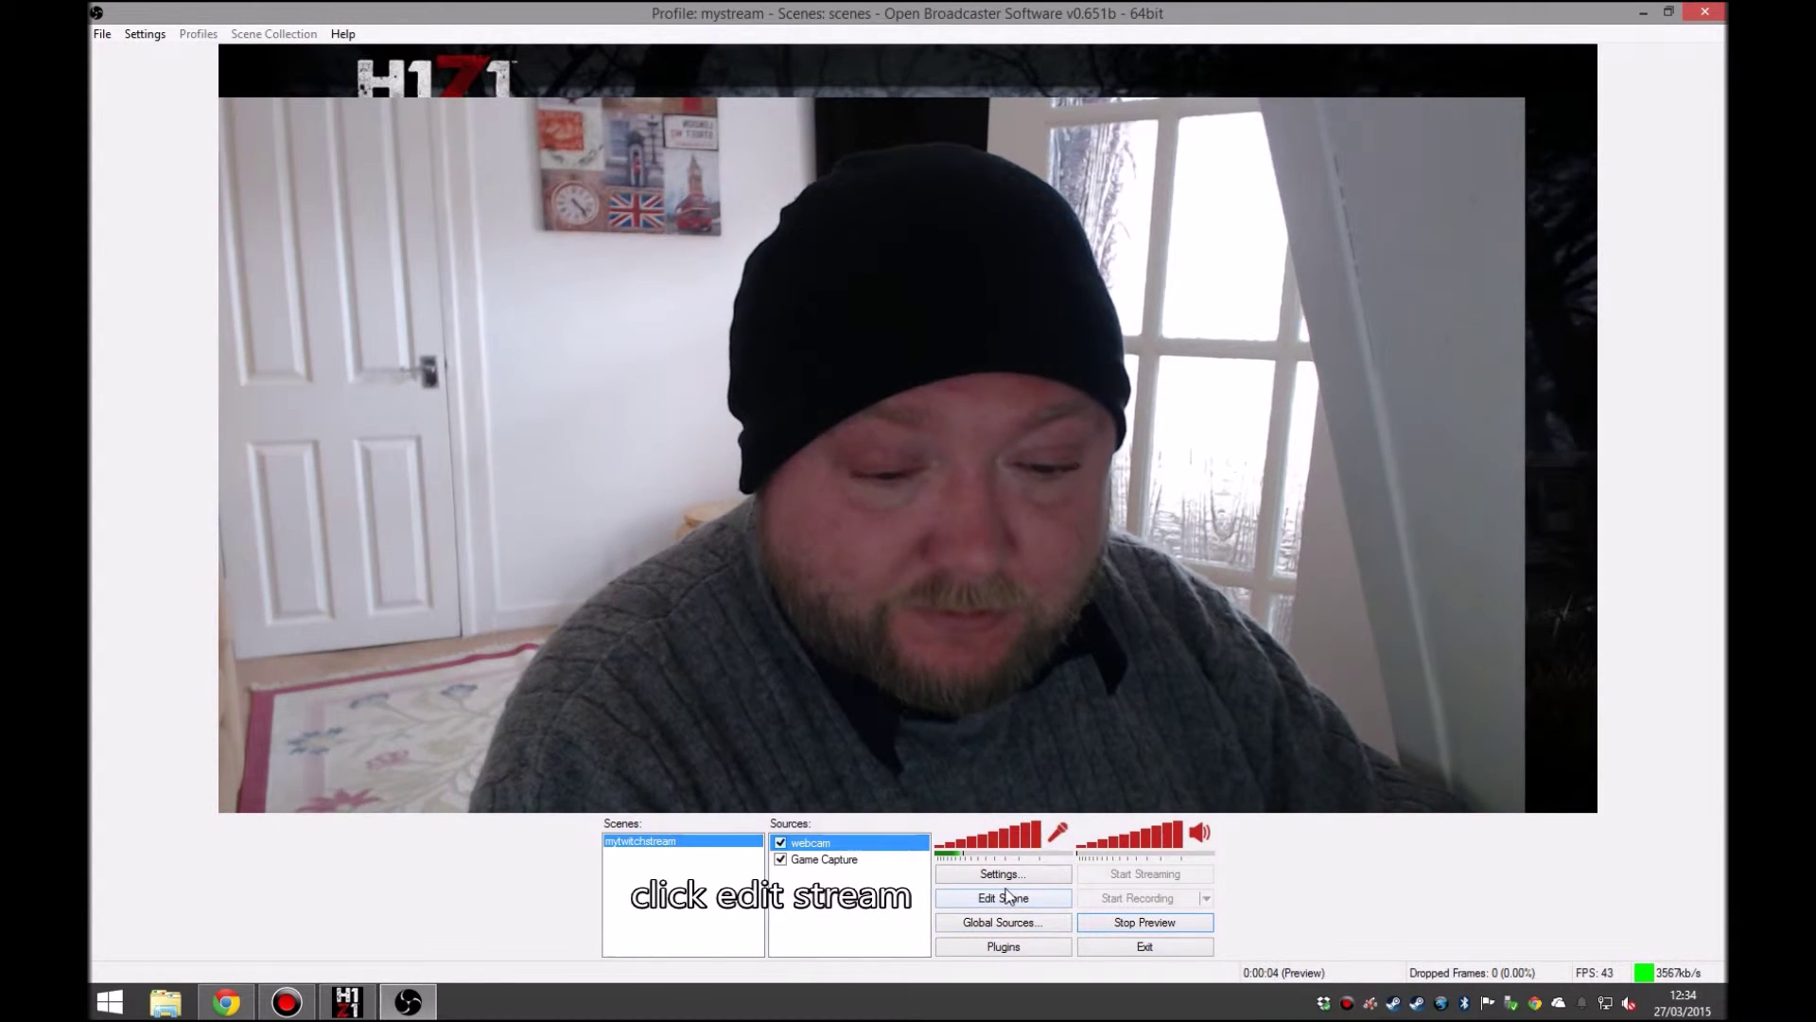
left_click(1041, 897)
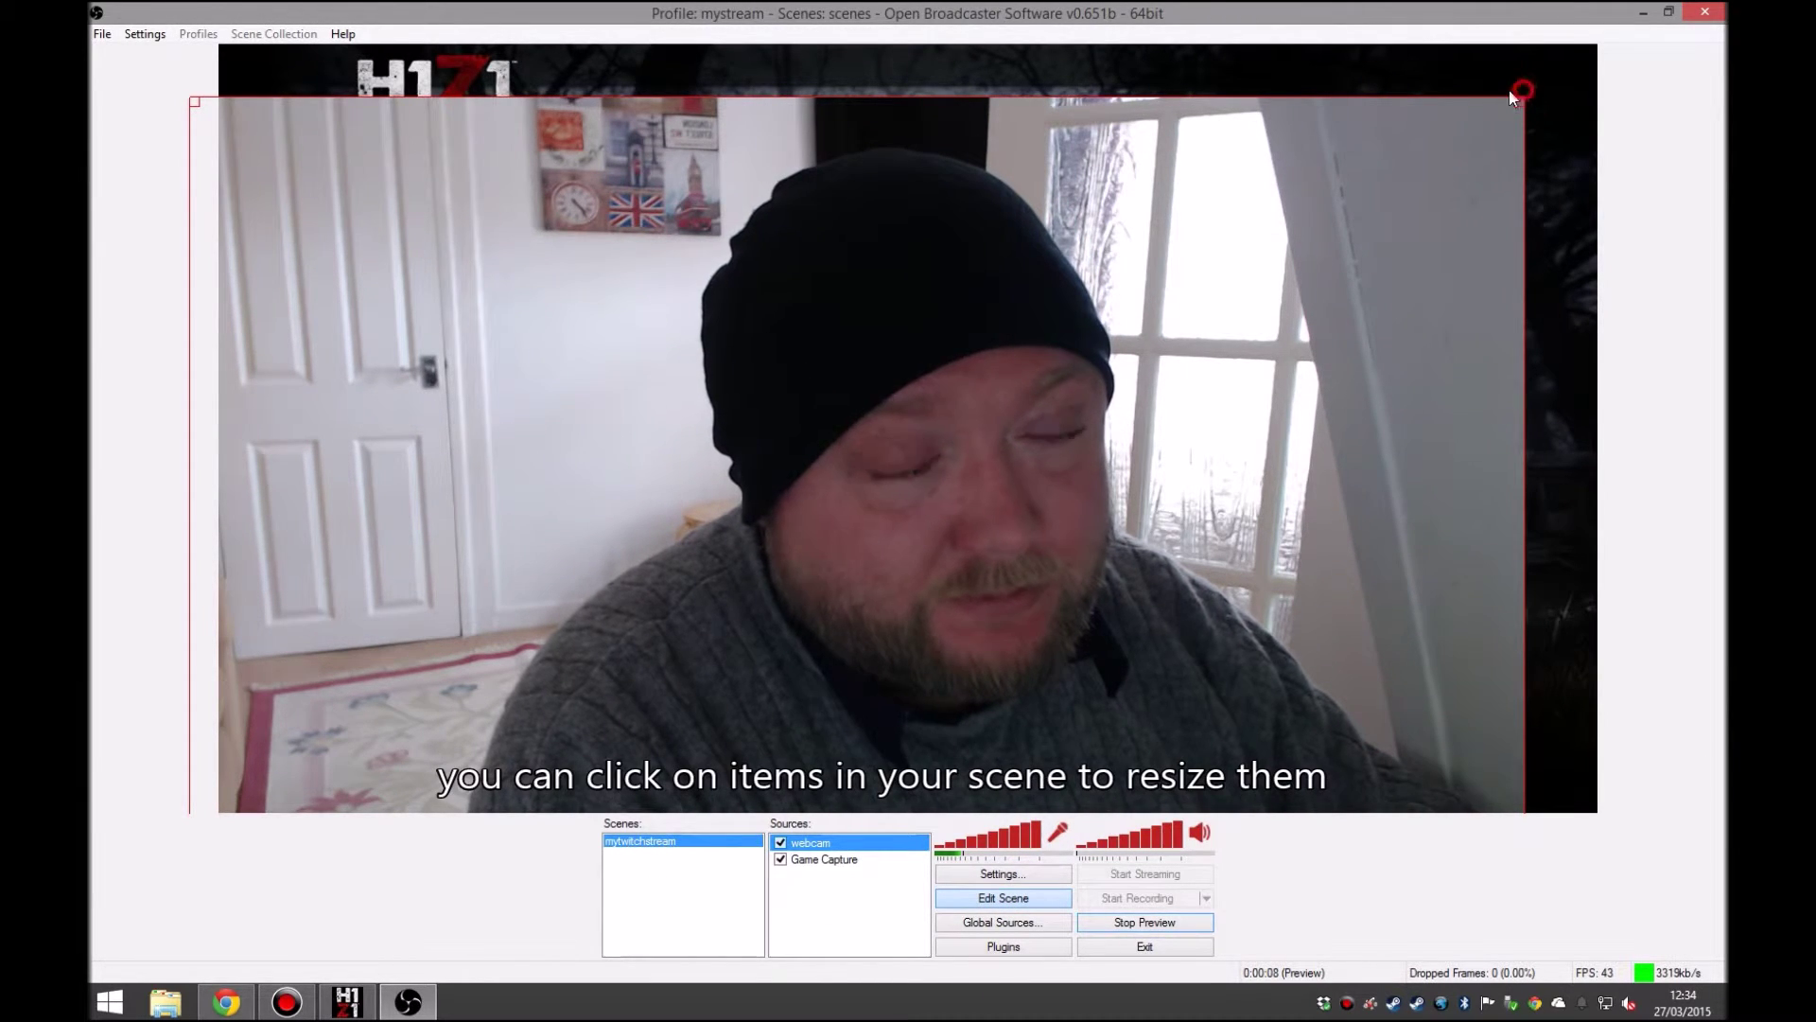
left_click_drag(1518, 101, 420, 679)
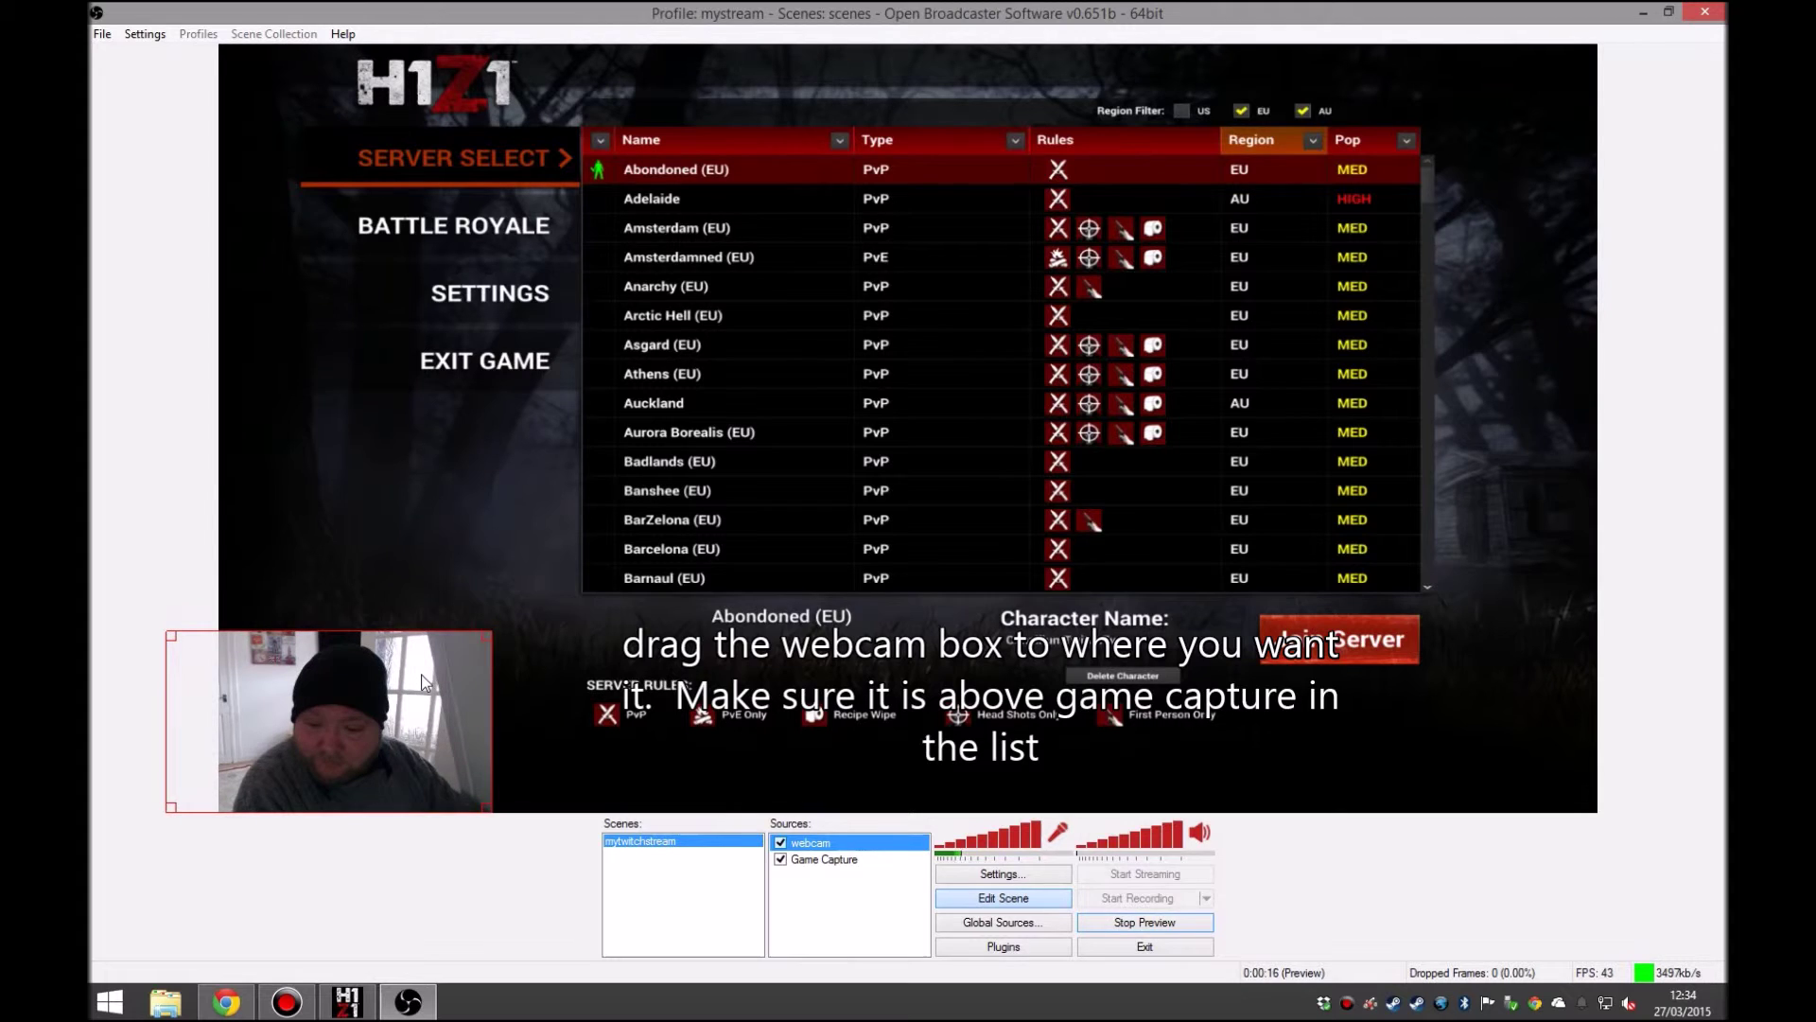
left_click(531, 548)
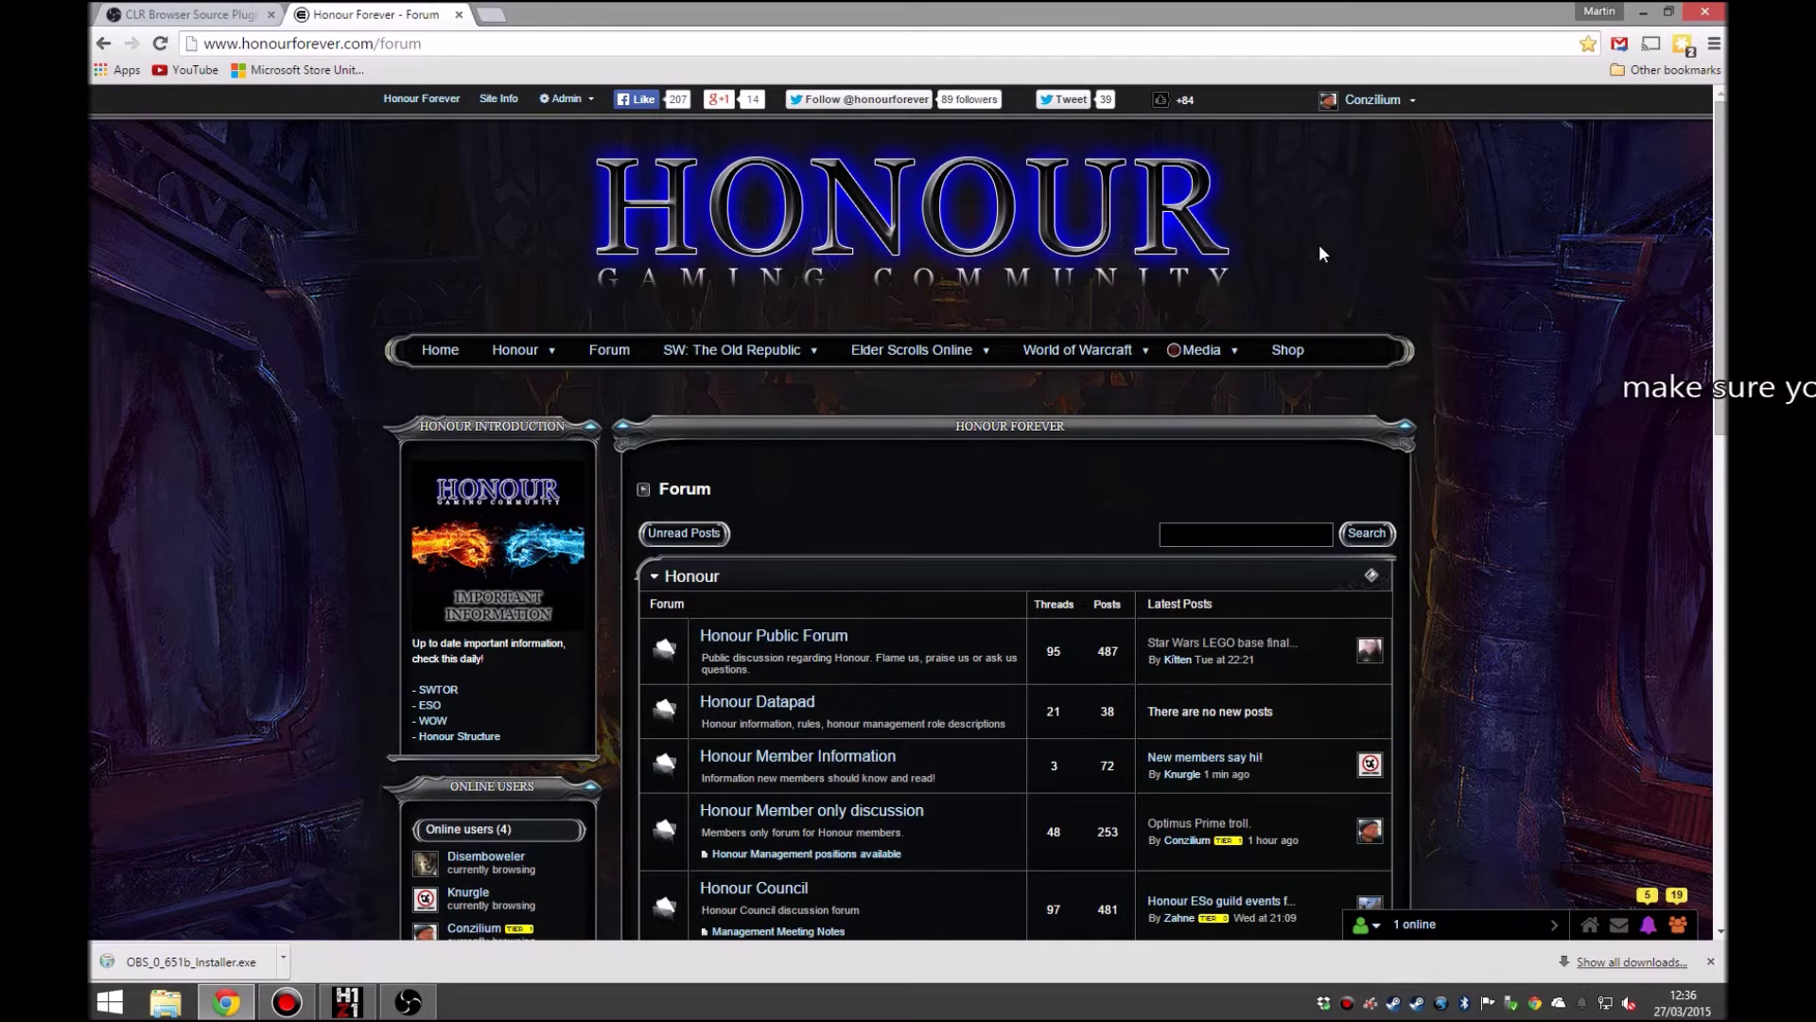
Open the honourround2.png emblem from the Honour branded emblems album in the Honour Forever site's gallery.
mouse_move(1201, 355)
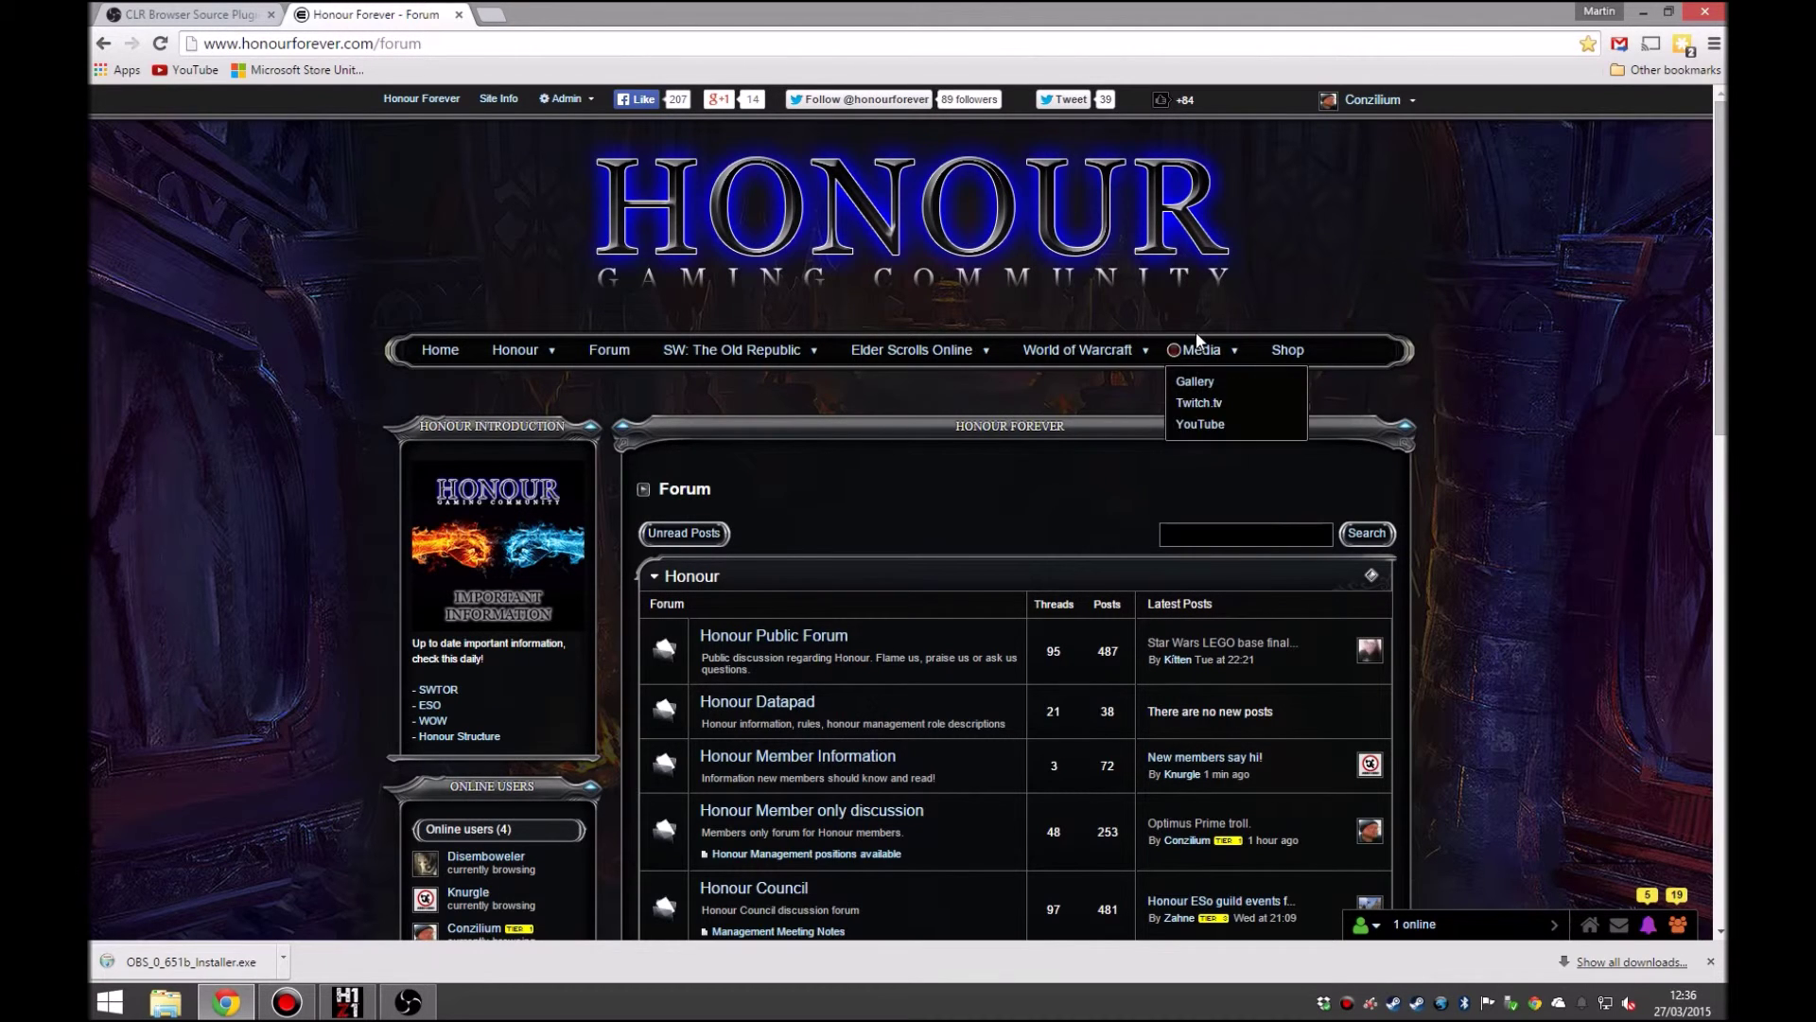
left_click(1196, 382)
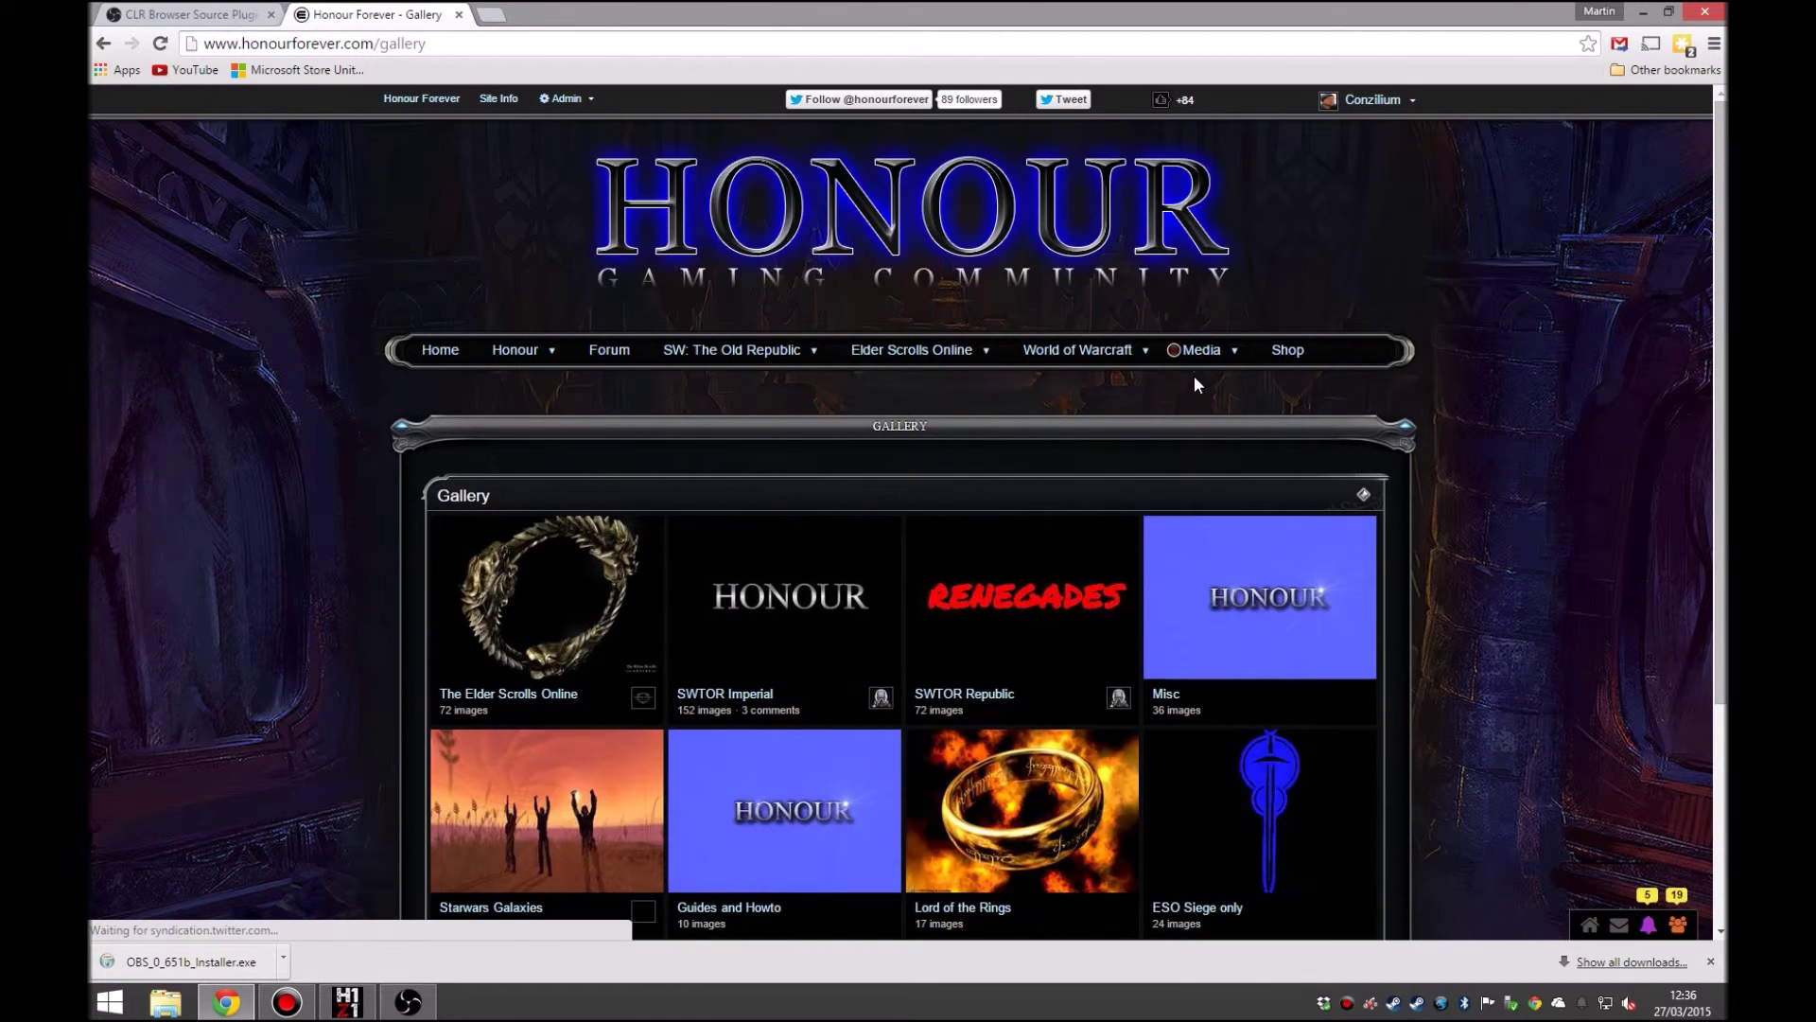
scroll(1193, 374, "down", 3)
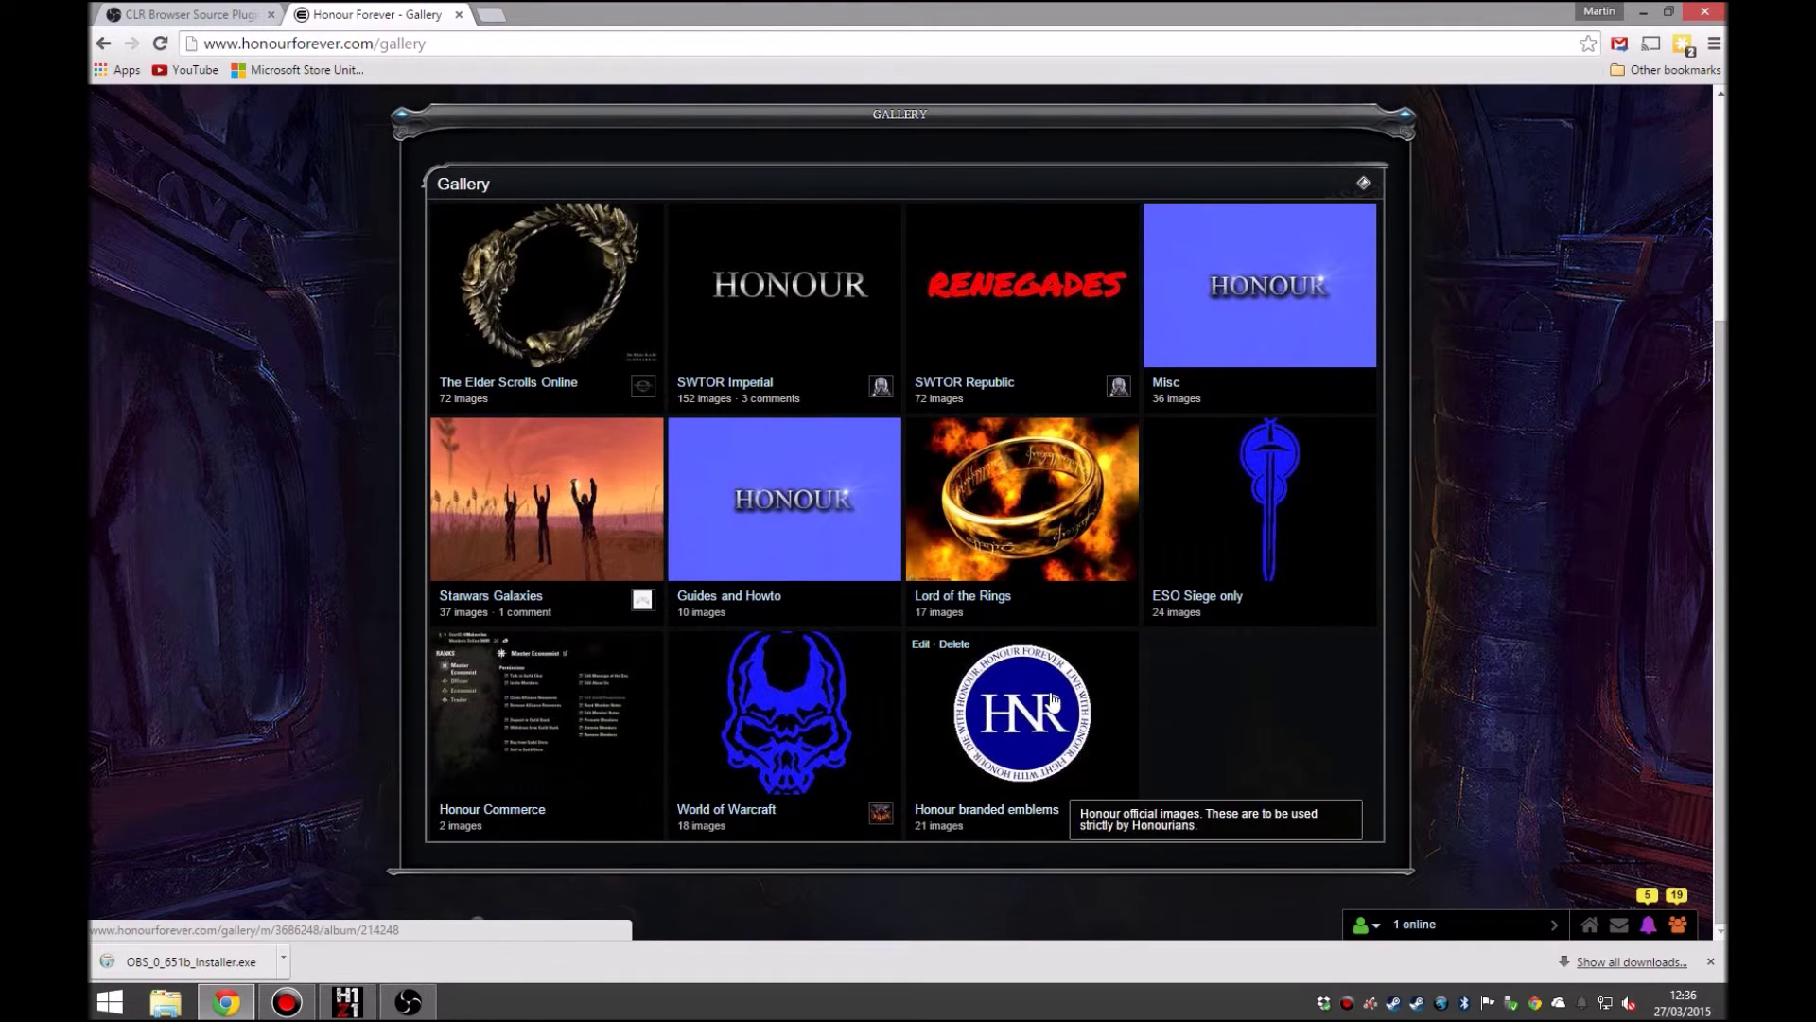
left_click(973, 811)
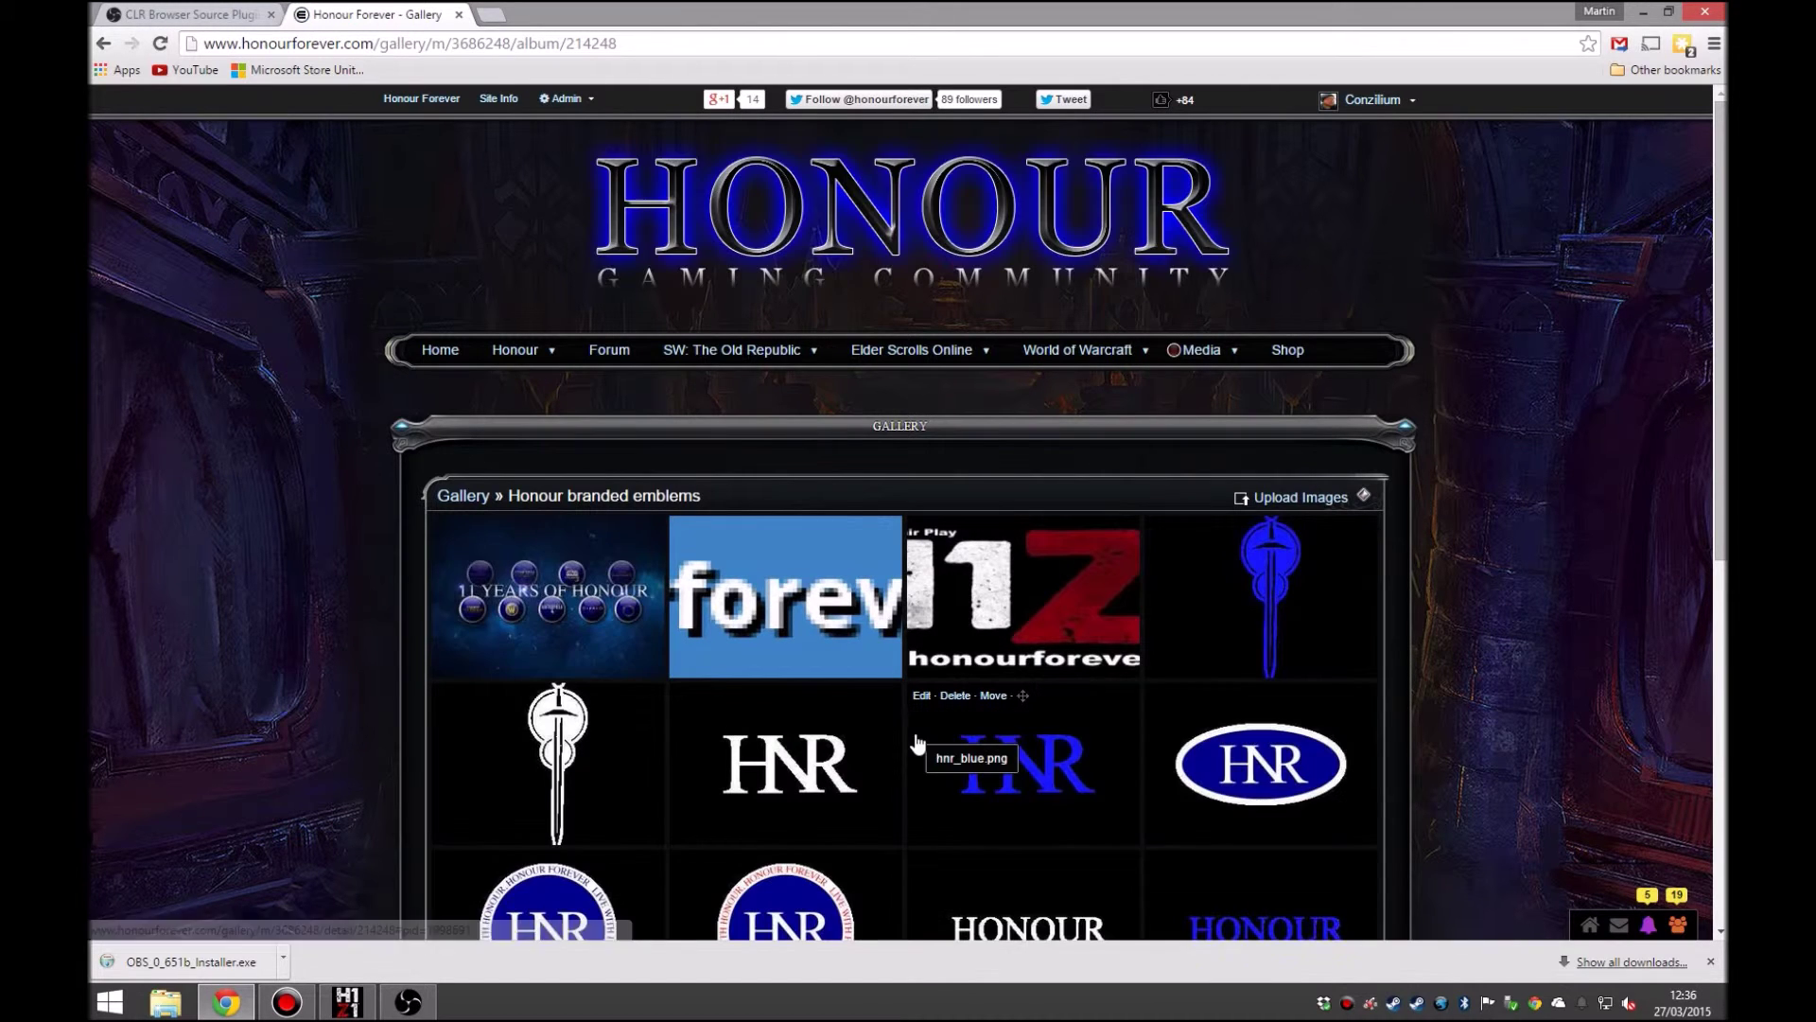
scroll(916, 732, "down", 7)
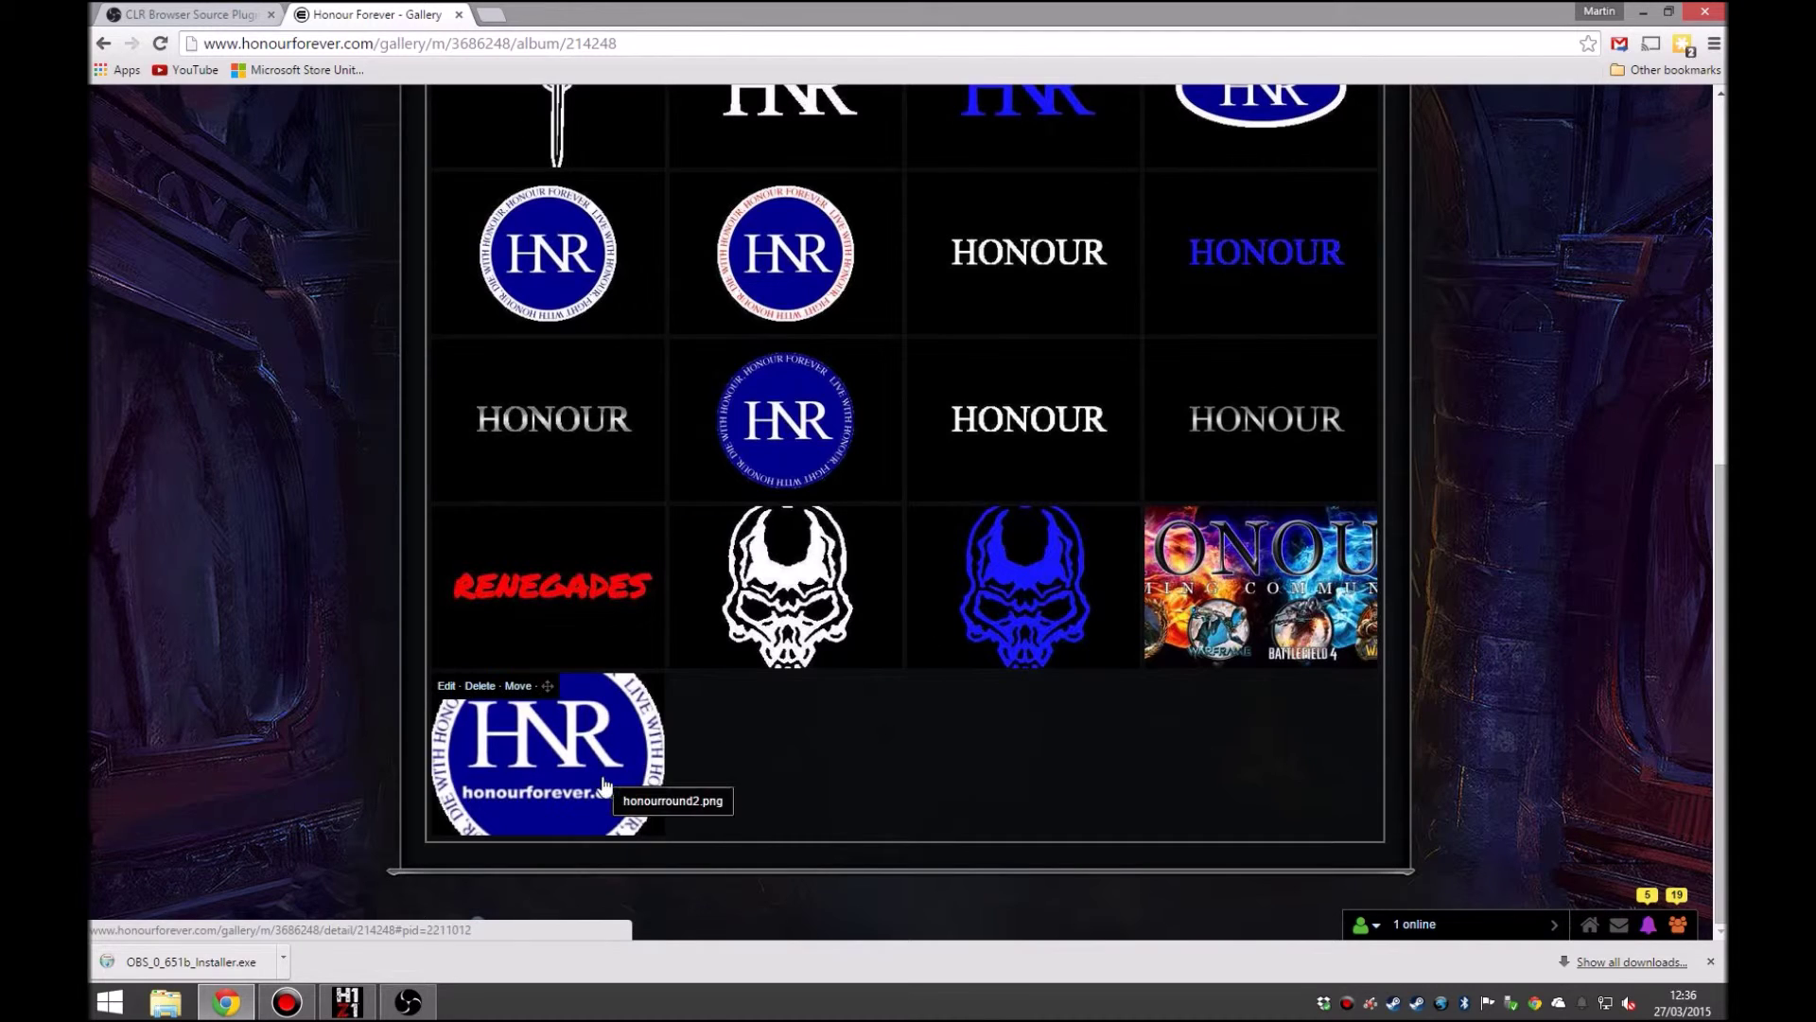
left_click(538, 756)
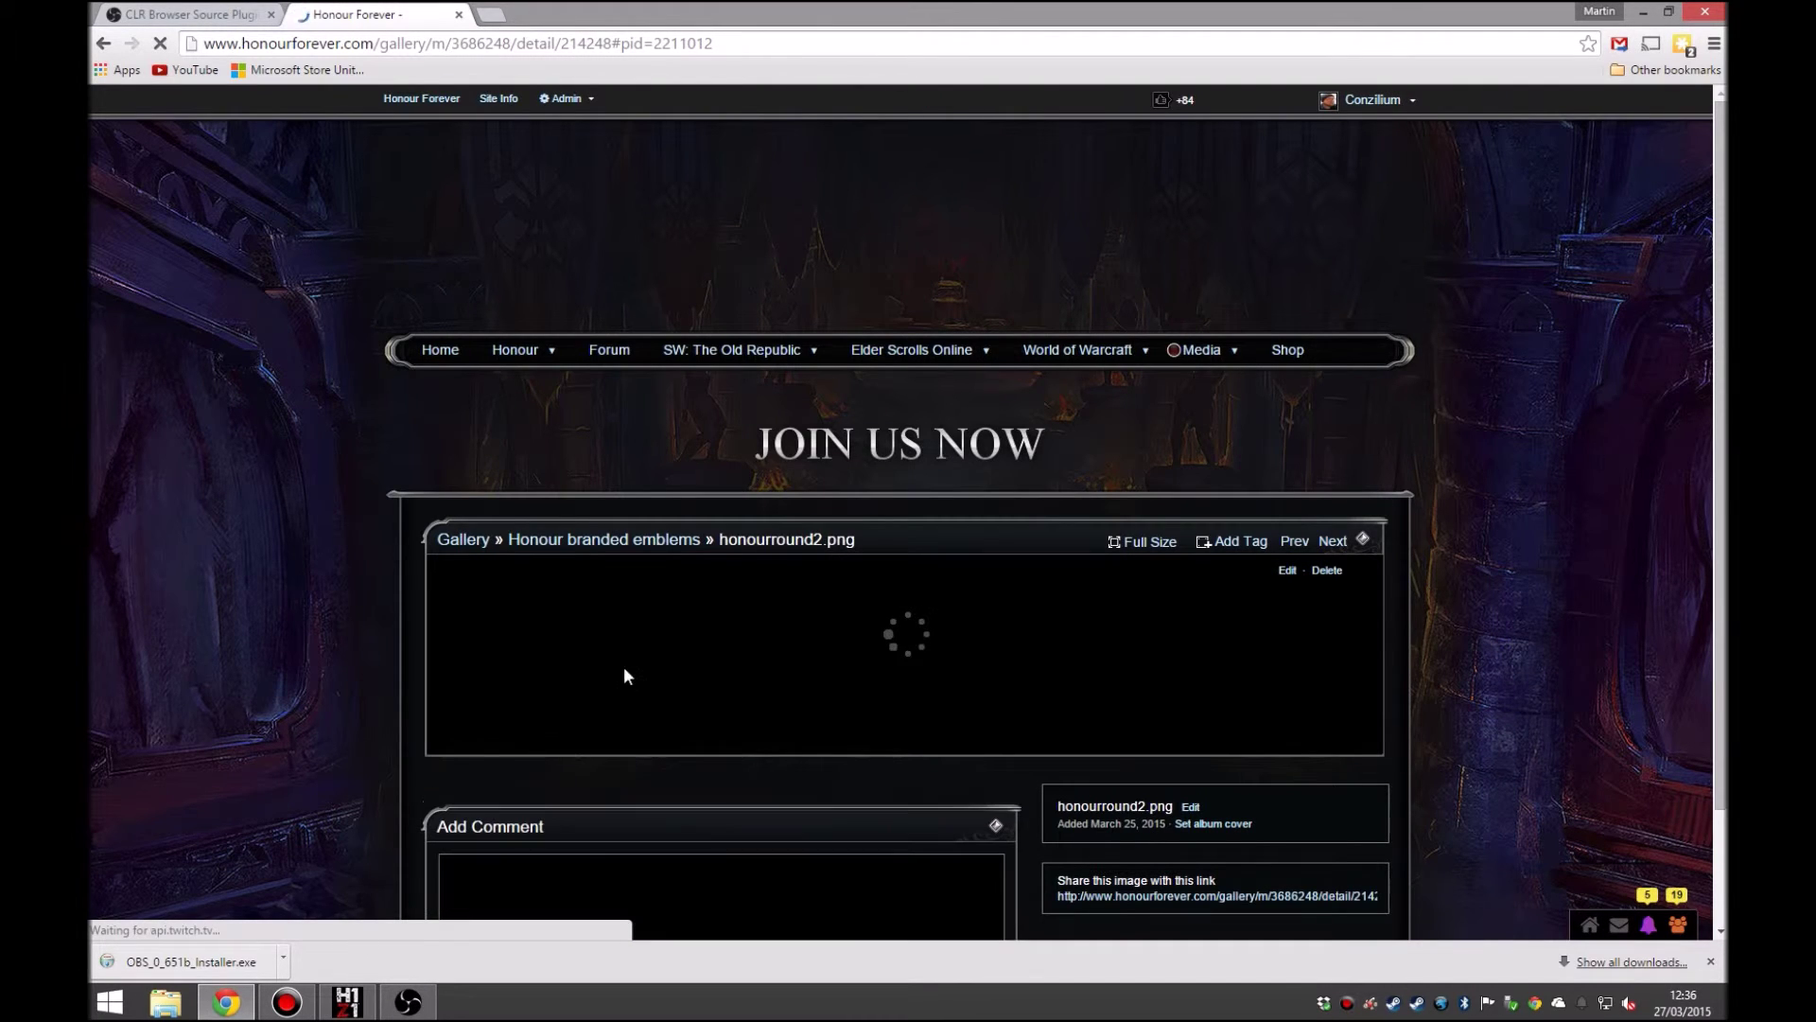
scroll(1052, 579, "down", 1)
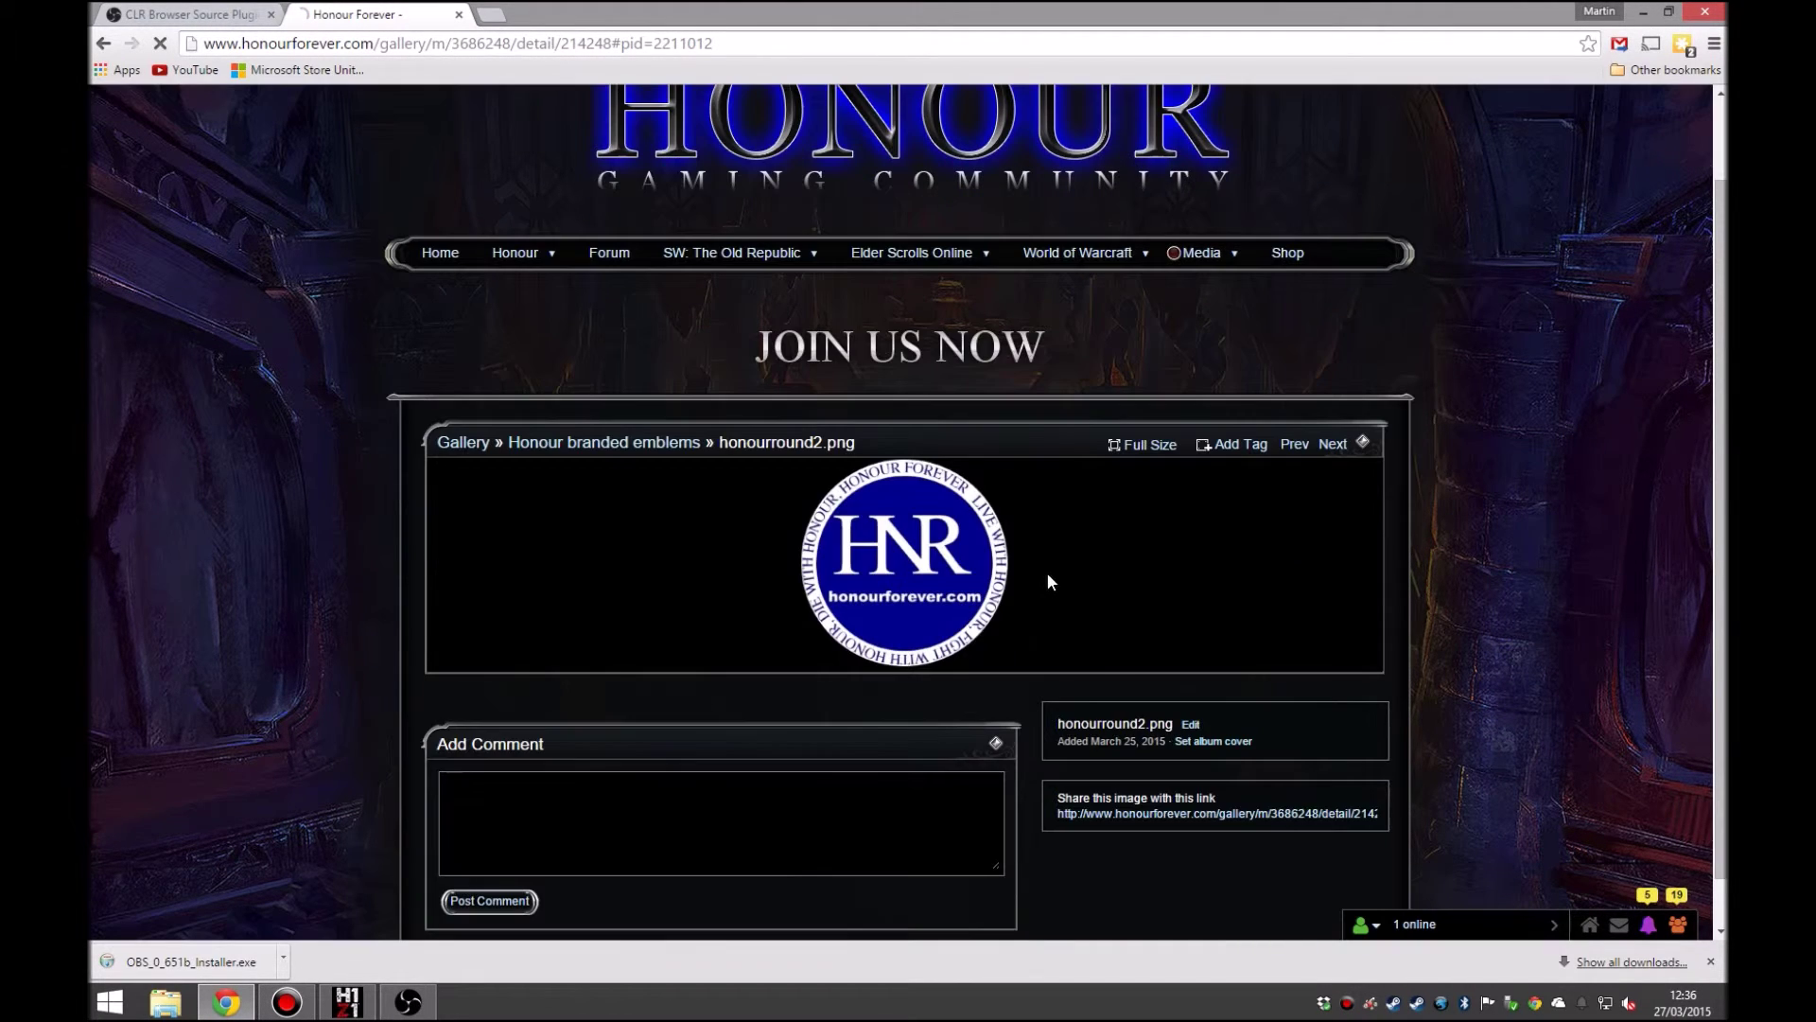
View the honourround2.png emblem at full size and start saving it as a JPEG image in the Pictures folder.
left_click(1144, 453)
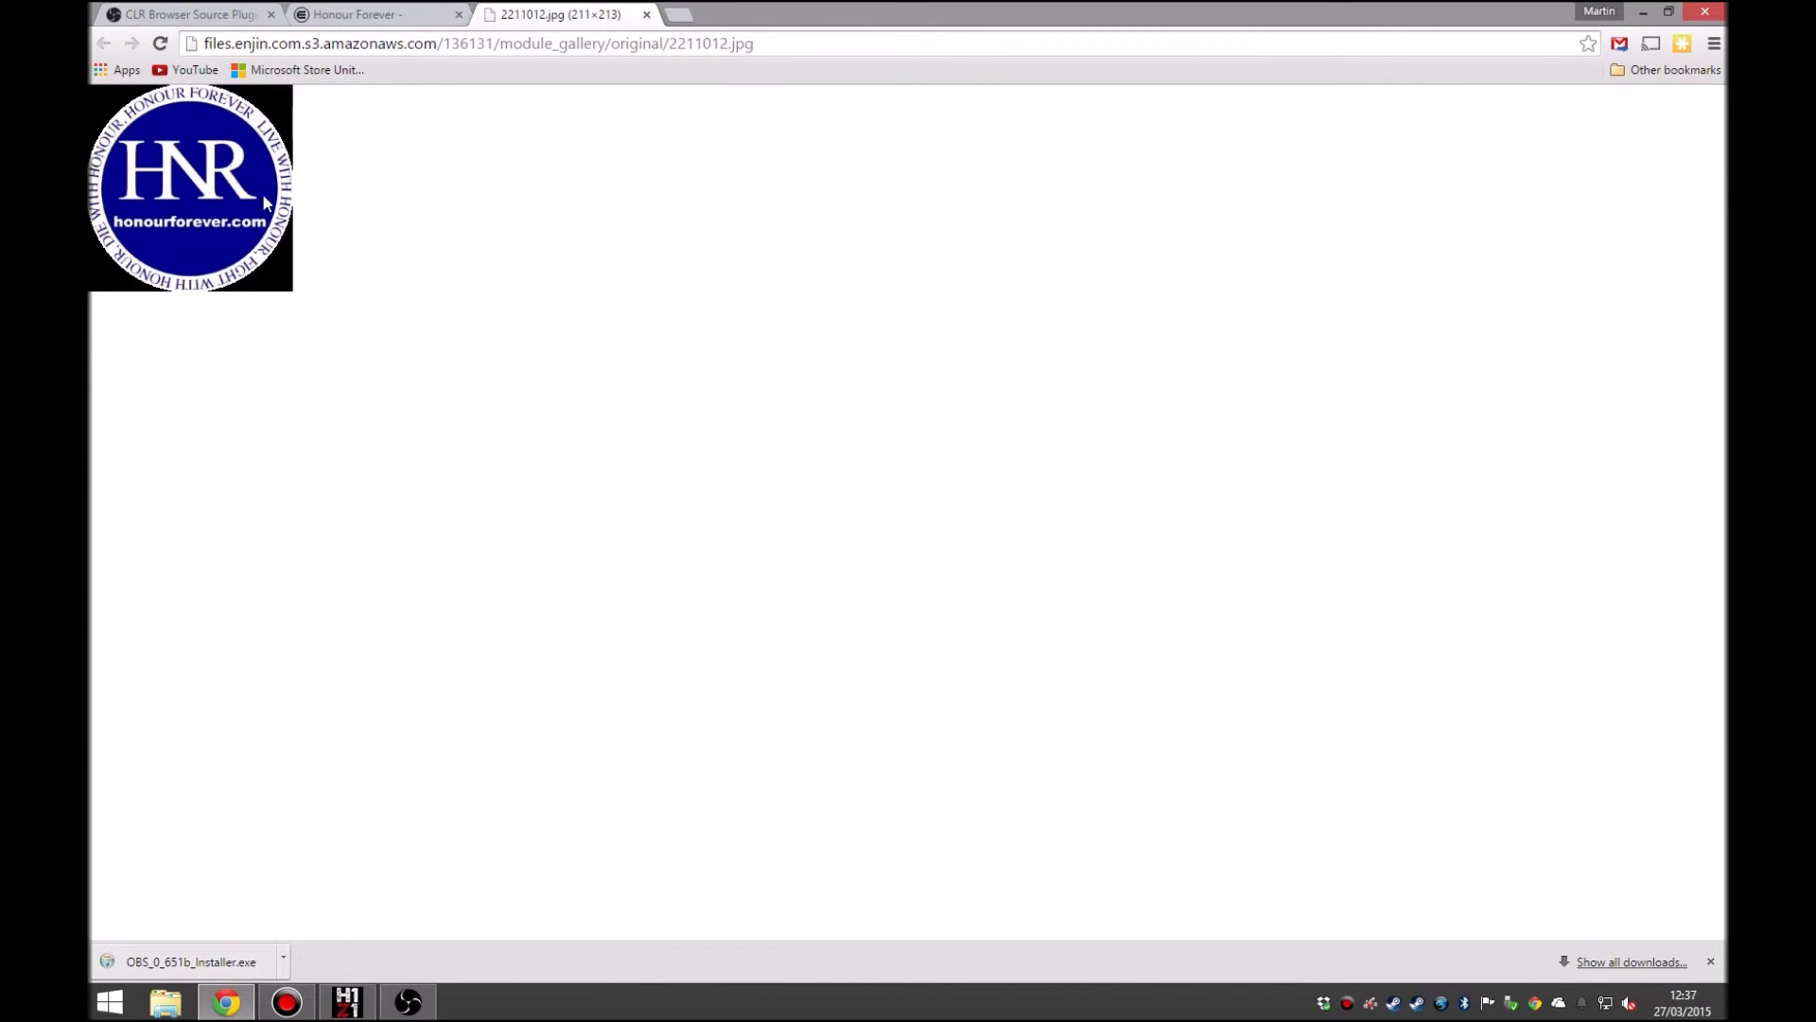
right_click(235, 169)
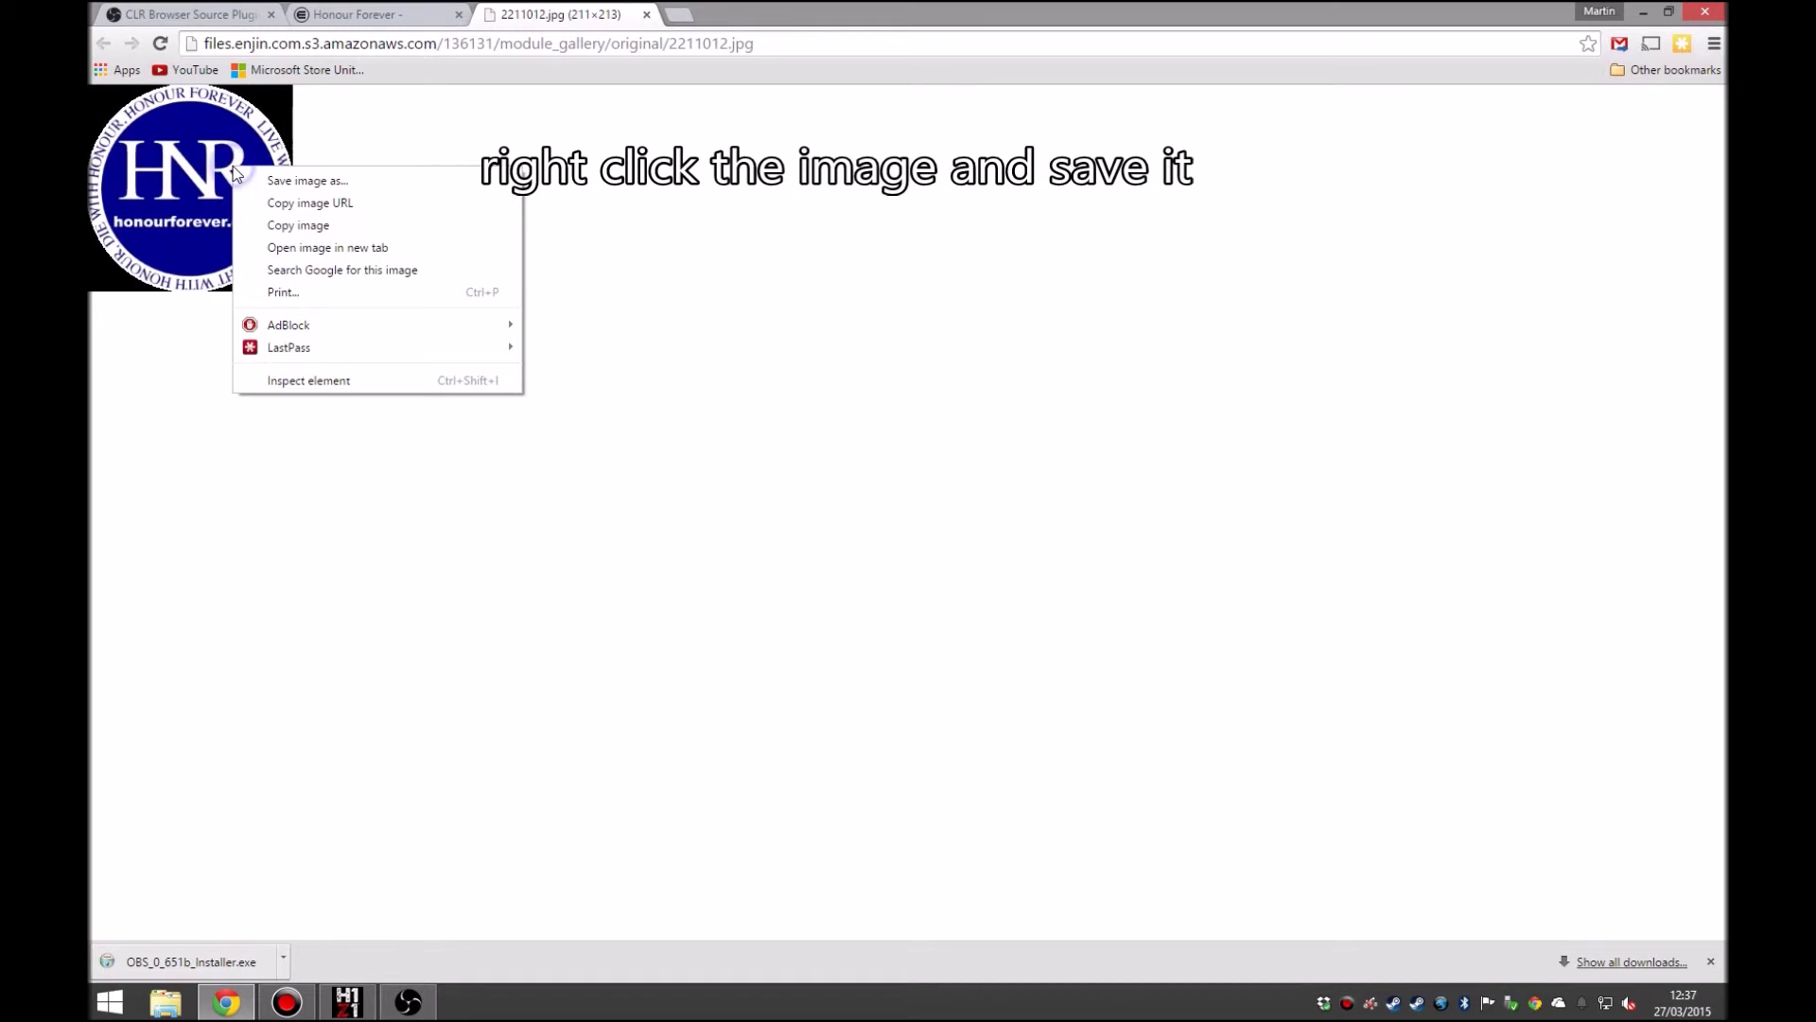
left_click(291, 180)
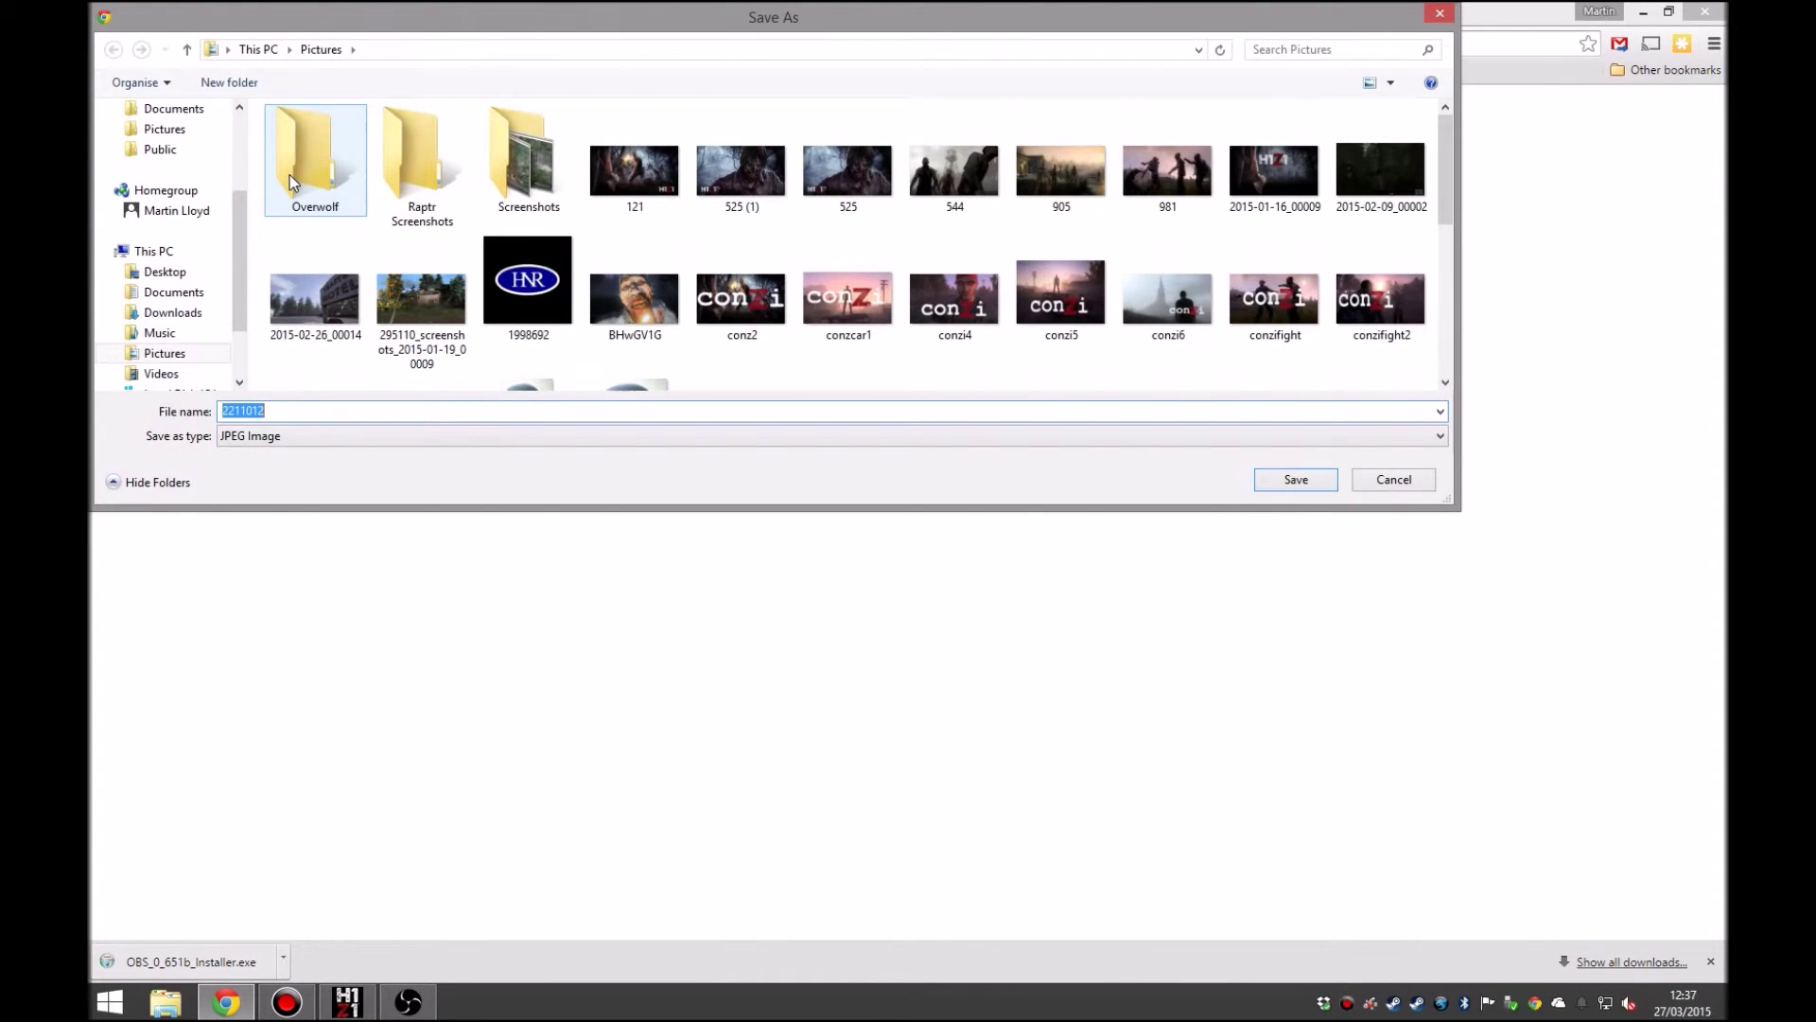